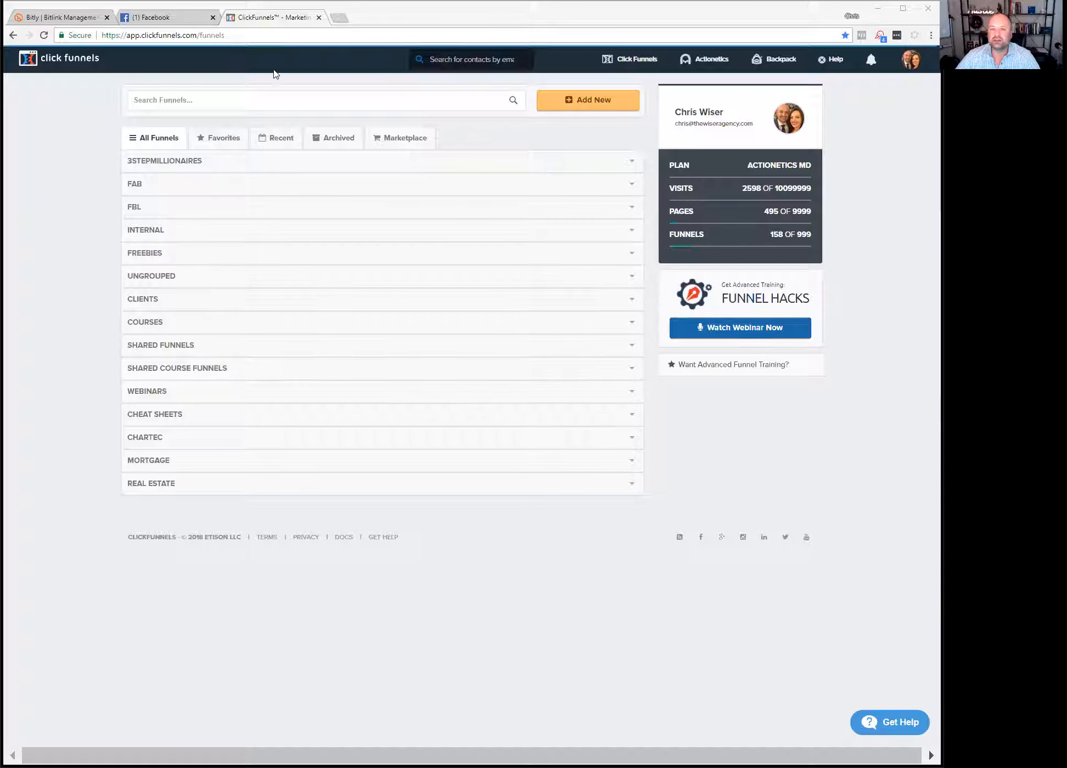
Switch to Bitly and open the PDF behind the Free Share Funnel Links bitlink.
click(78, 21)
click(110, 335)
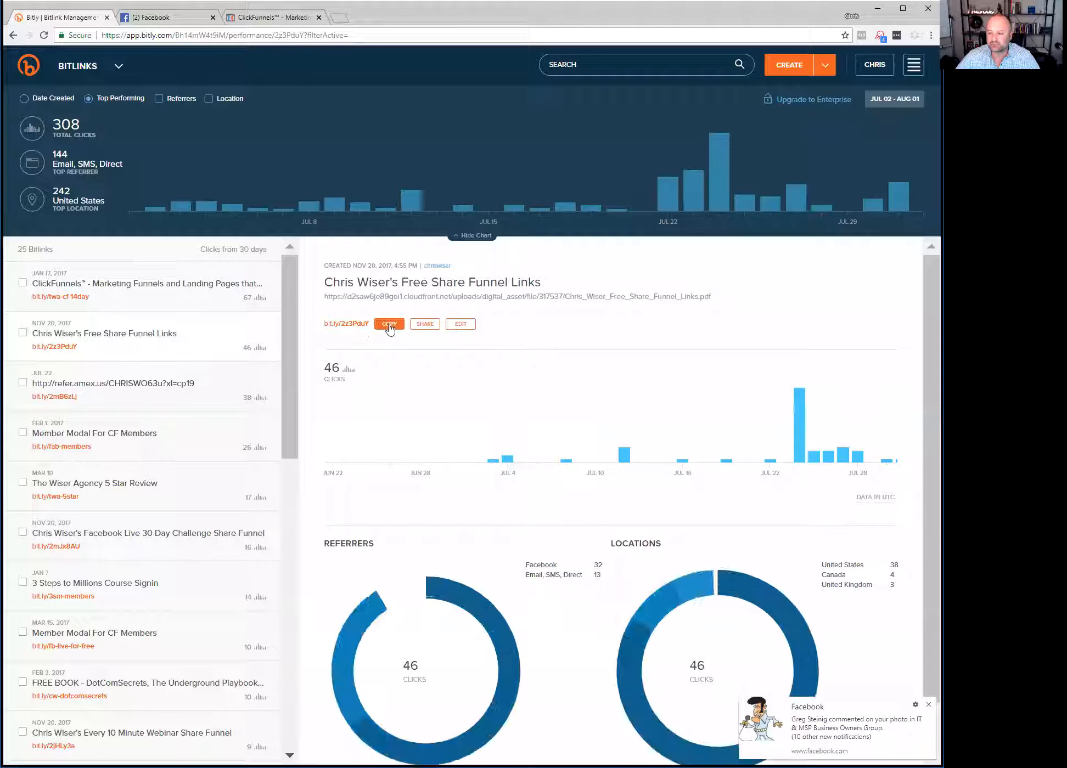
click(351, 324)
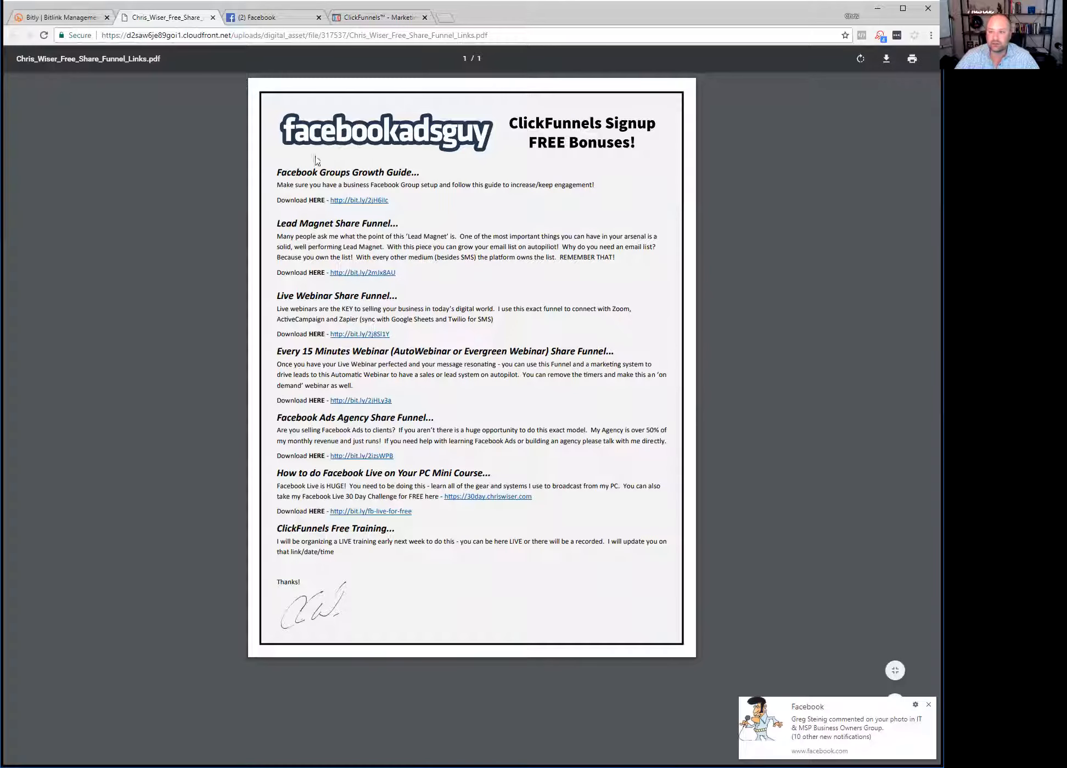
Examine the Lead Magnet Share Funnel description and its download link in the PDF.
click(279, 224)
drag(279, 224, 460, 281)
click(442, 285)
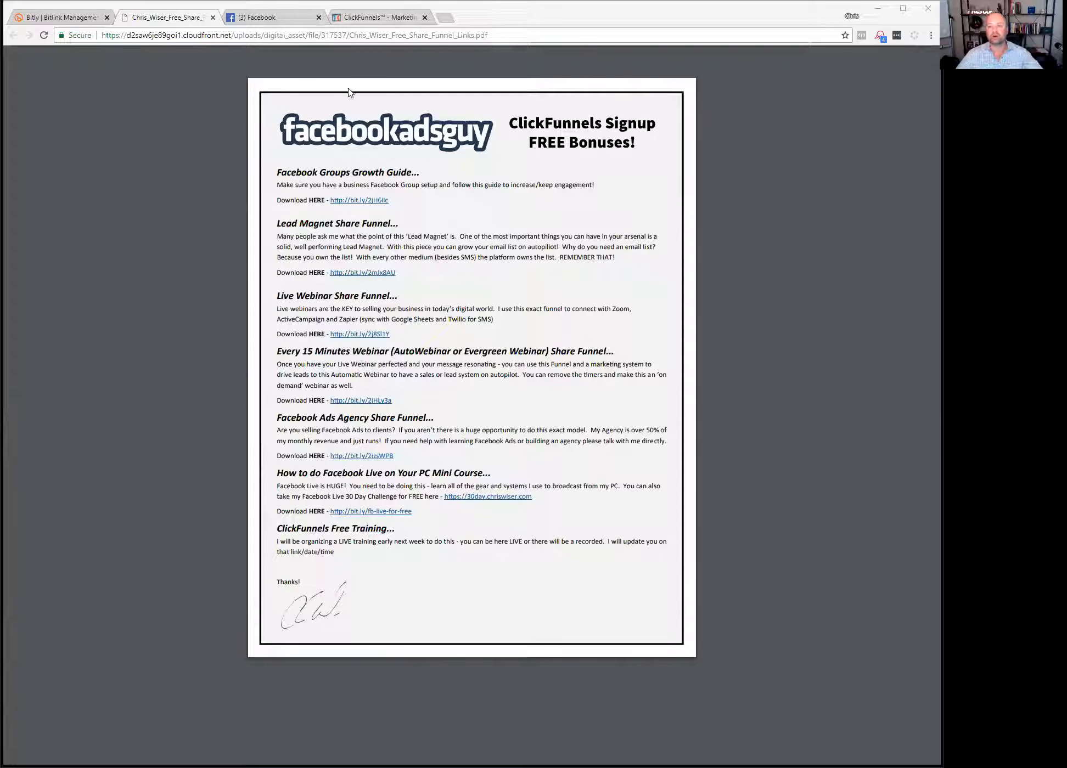
drag(279, 272, 322, 274)
click(321, 275)
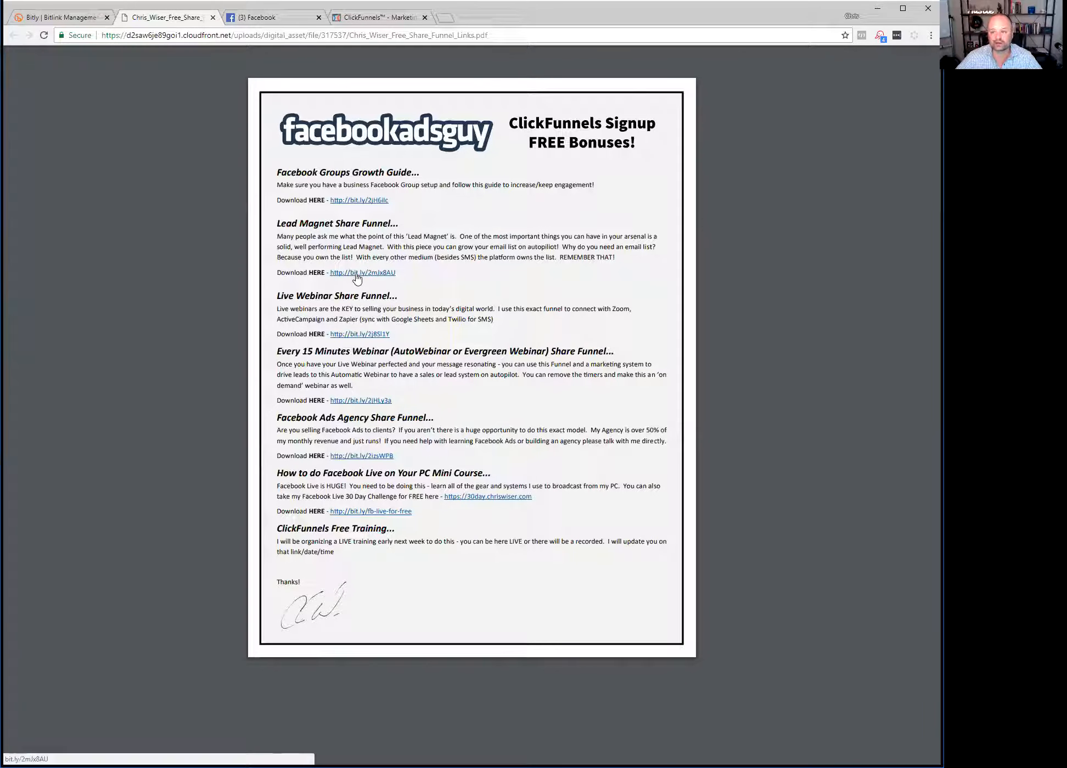
Import the Lead Magnet share funnel from its PDF download link and view the resulting Facebook Live 30 Day Challenge funnel.
click(384, 20)
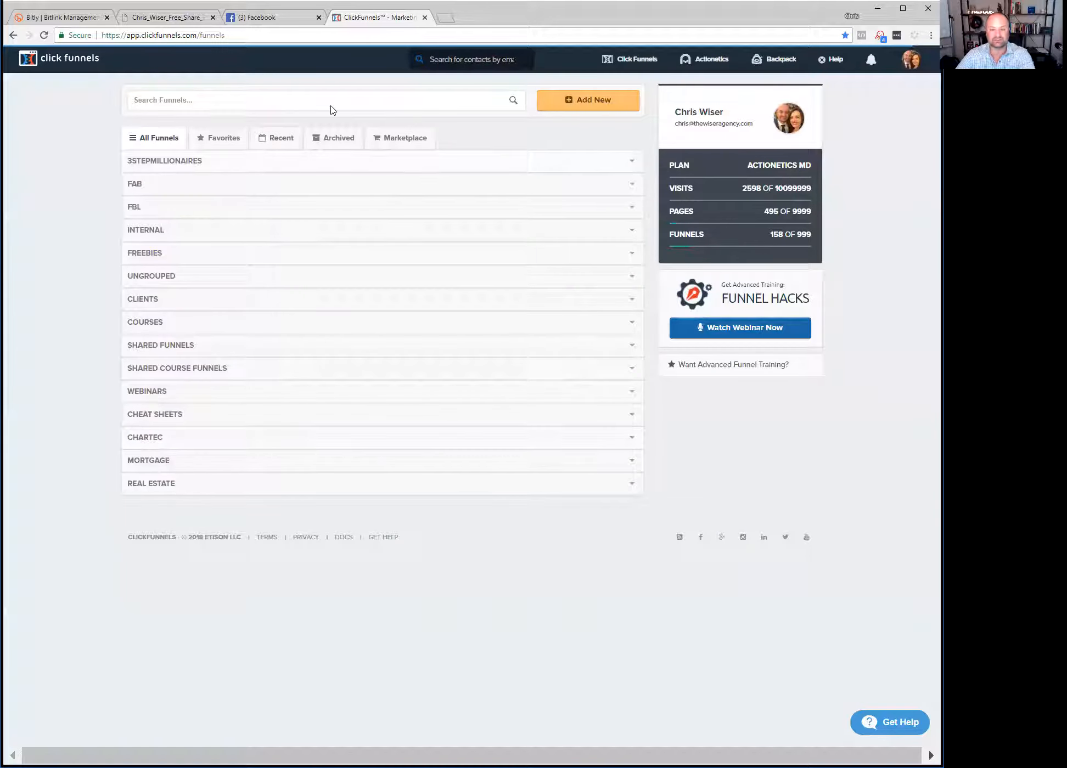
click(173, 20)
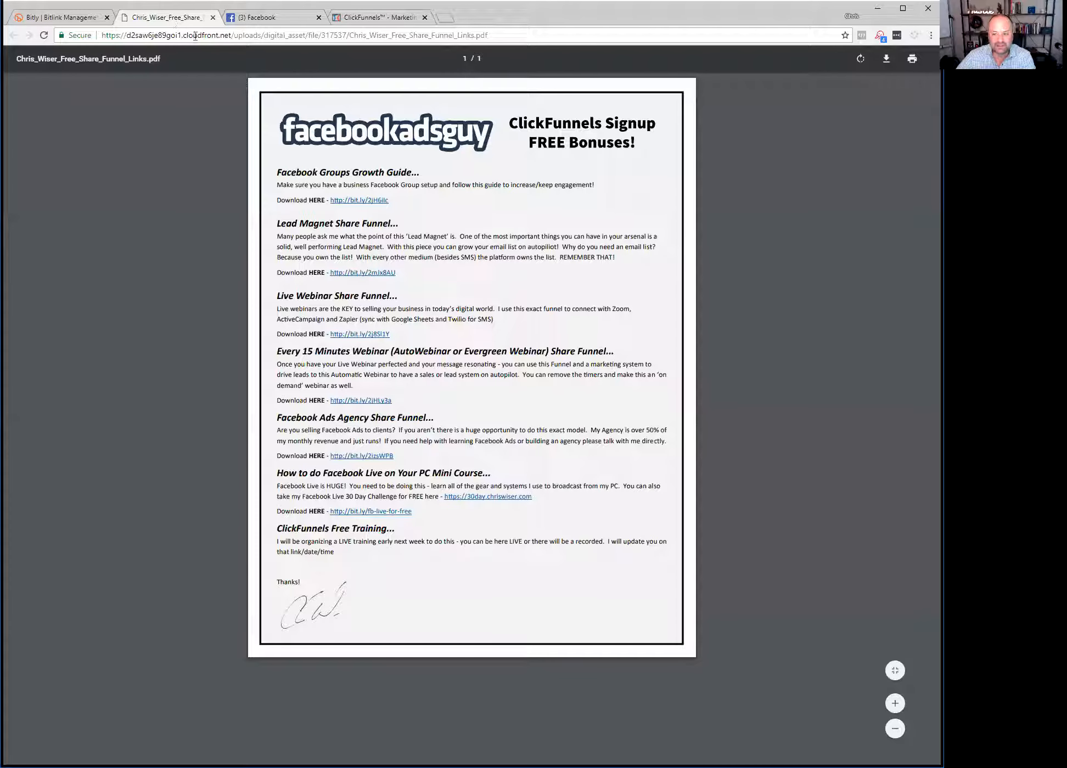
click(348, 274)
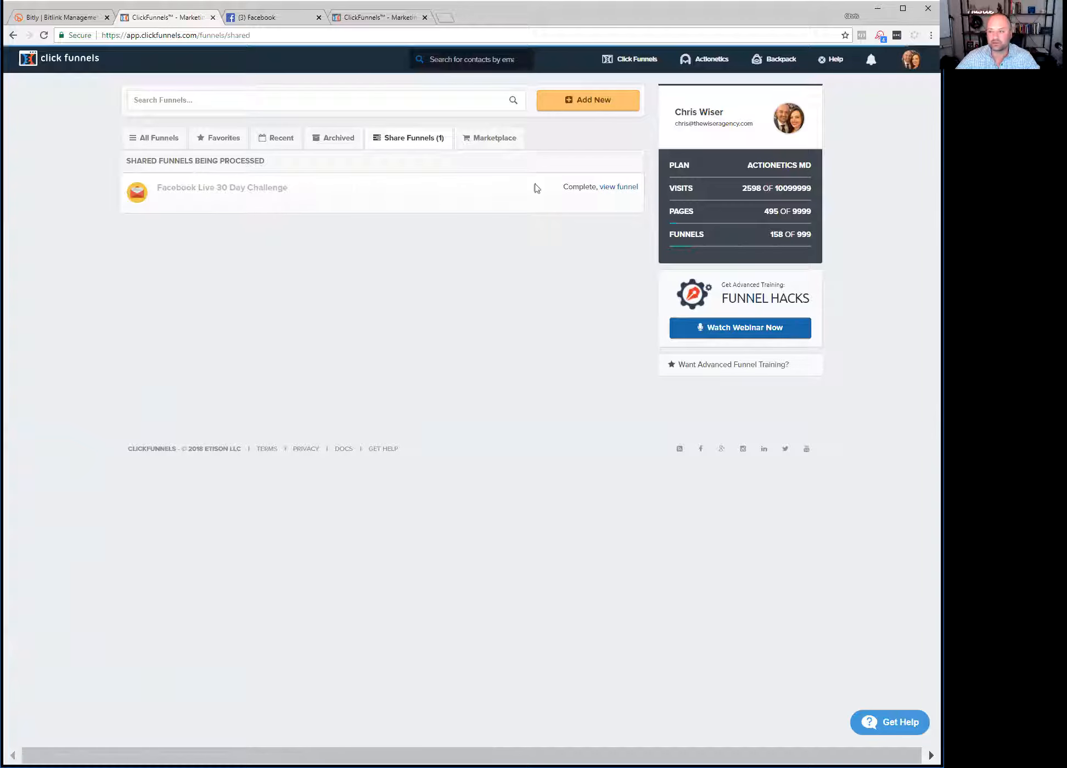
click(610, 192)
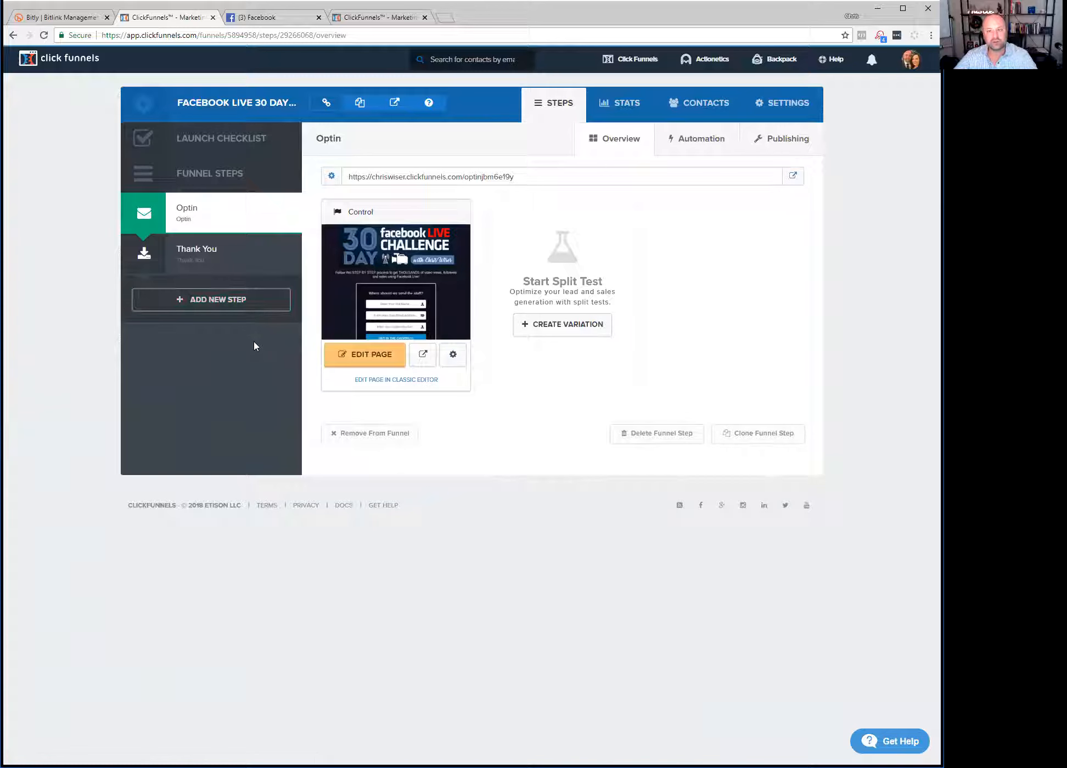
Return to the overview of all funnels and expand the Shared Funnels group.
mouse_move(635, 72)
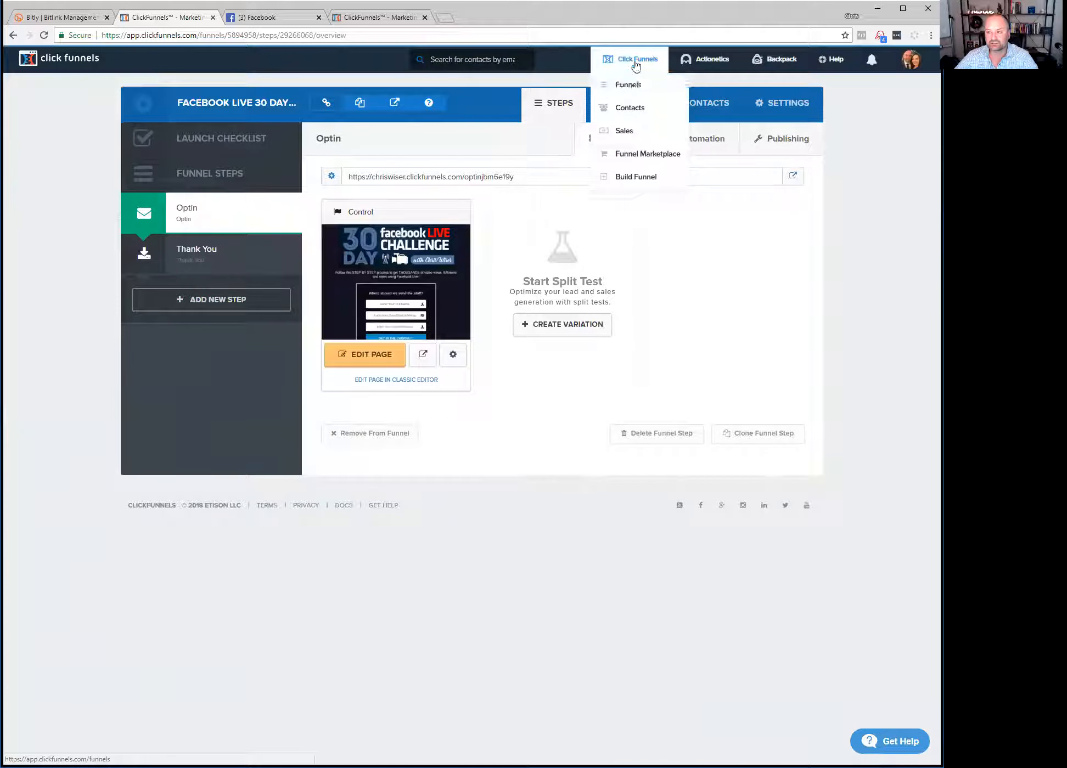
click(635, 86)
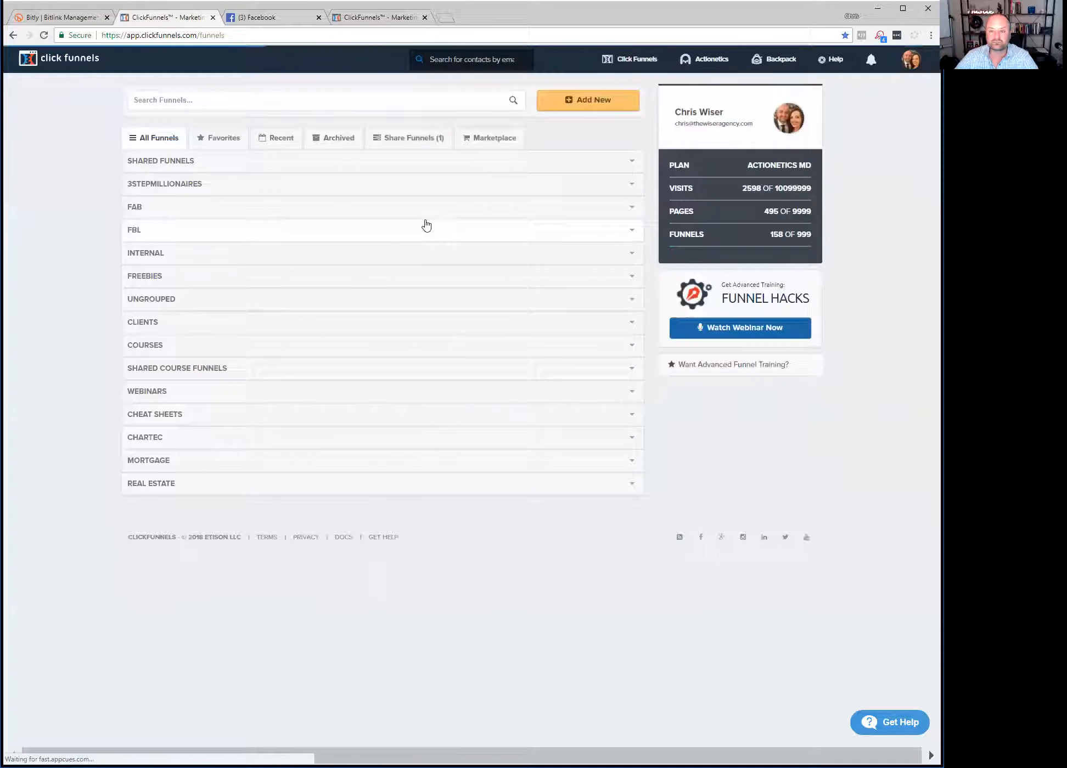
click(174, 163)
click(145, 162)
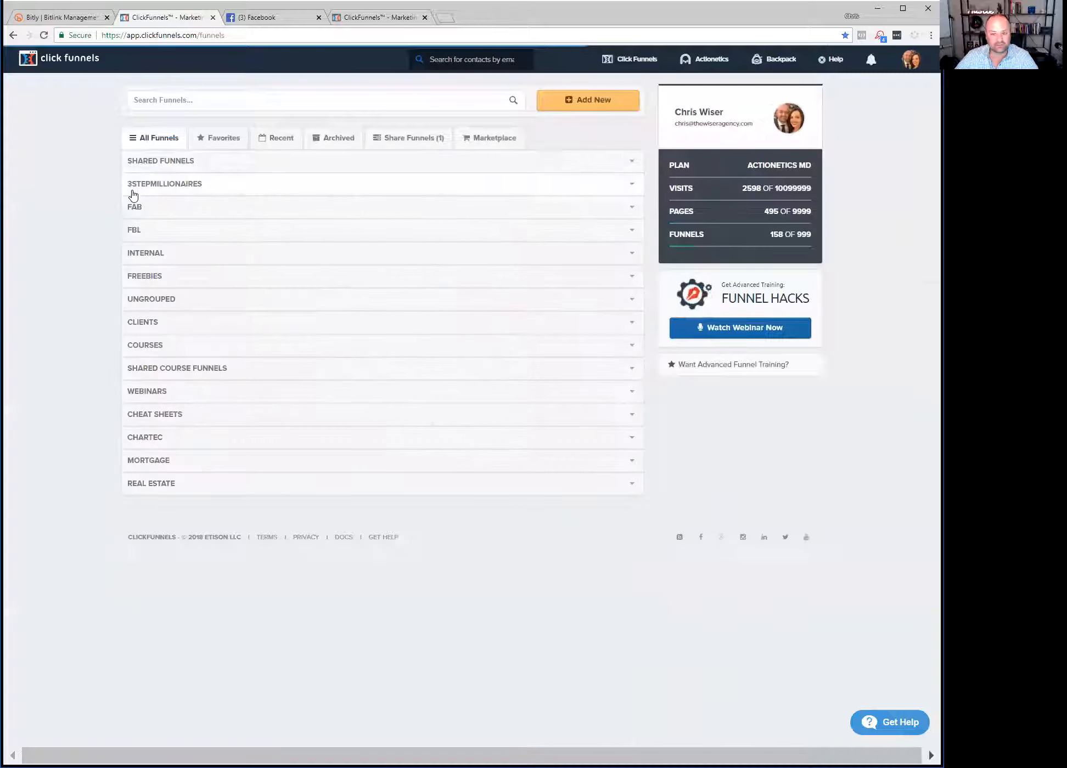
click(161, 168)
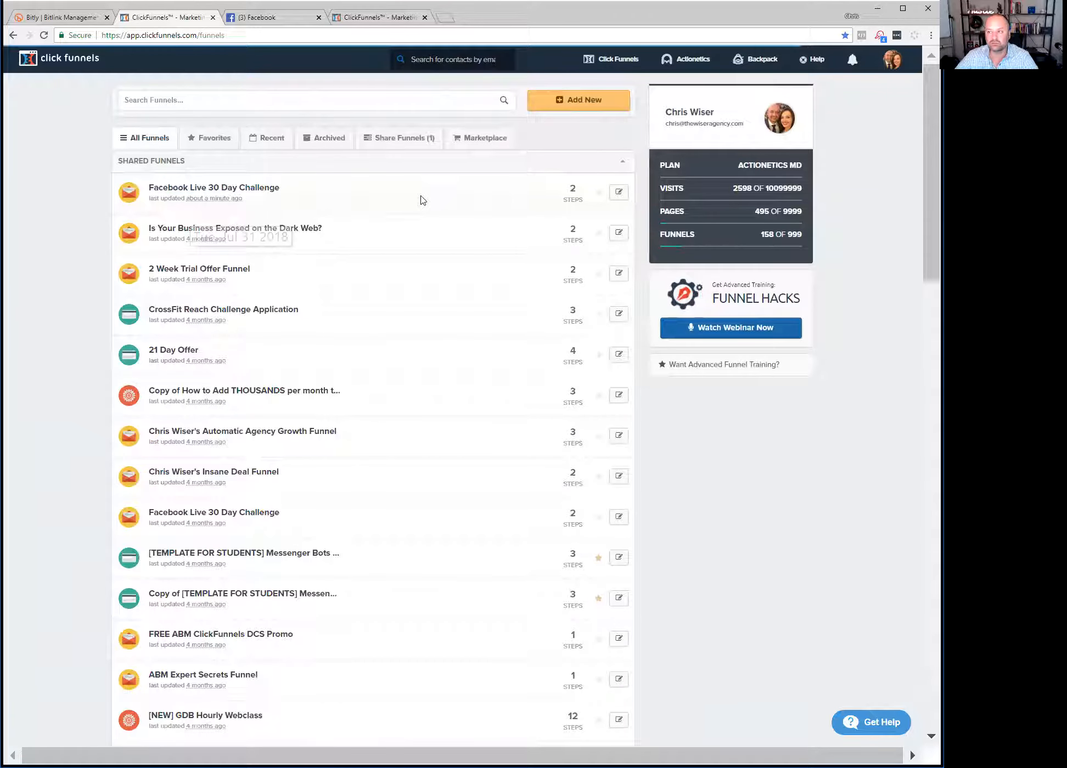
Examine the plan name and the funnel and page usage against their limits in the account summary.
mouse_move(702, 71)
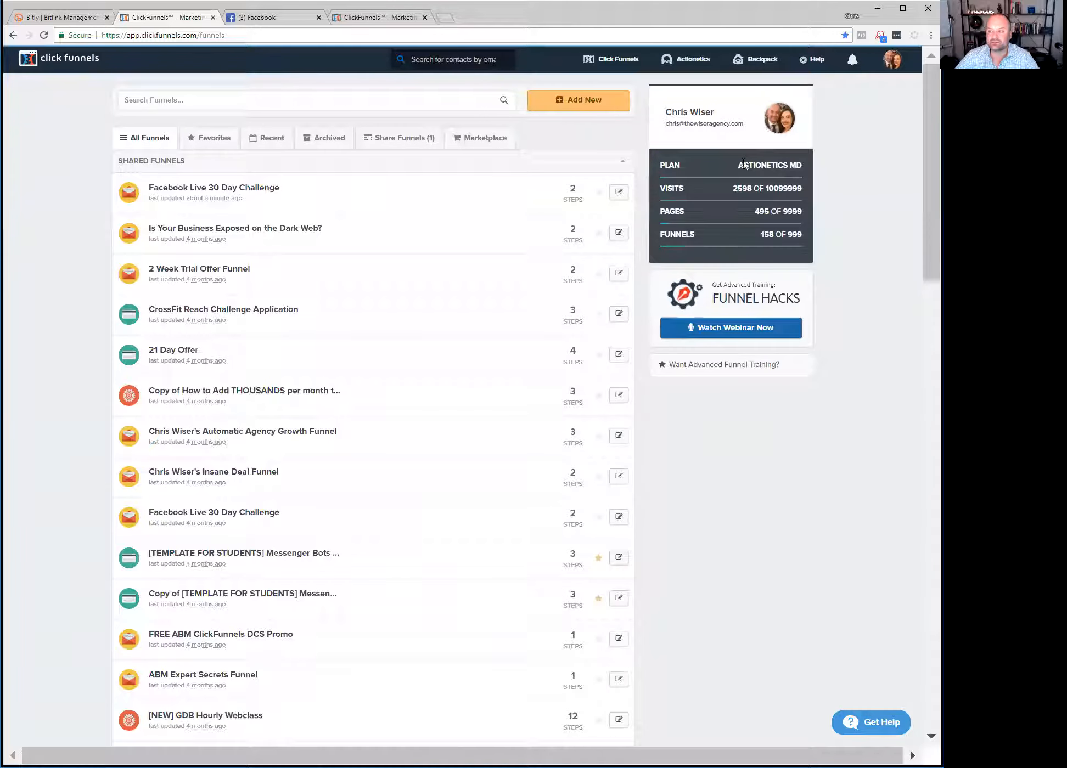
drag(740, 165, 823, 175)
click(823, 175)
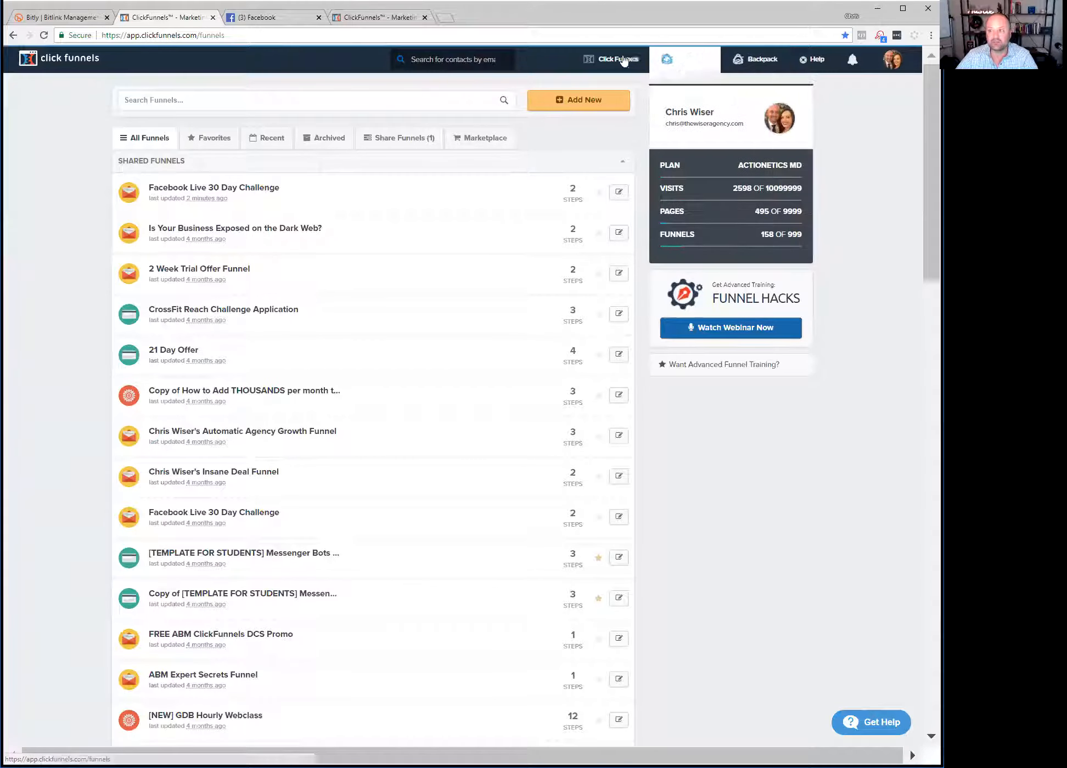
mouse_move(620, 60)
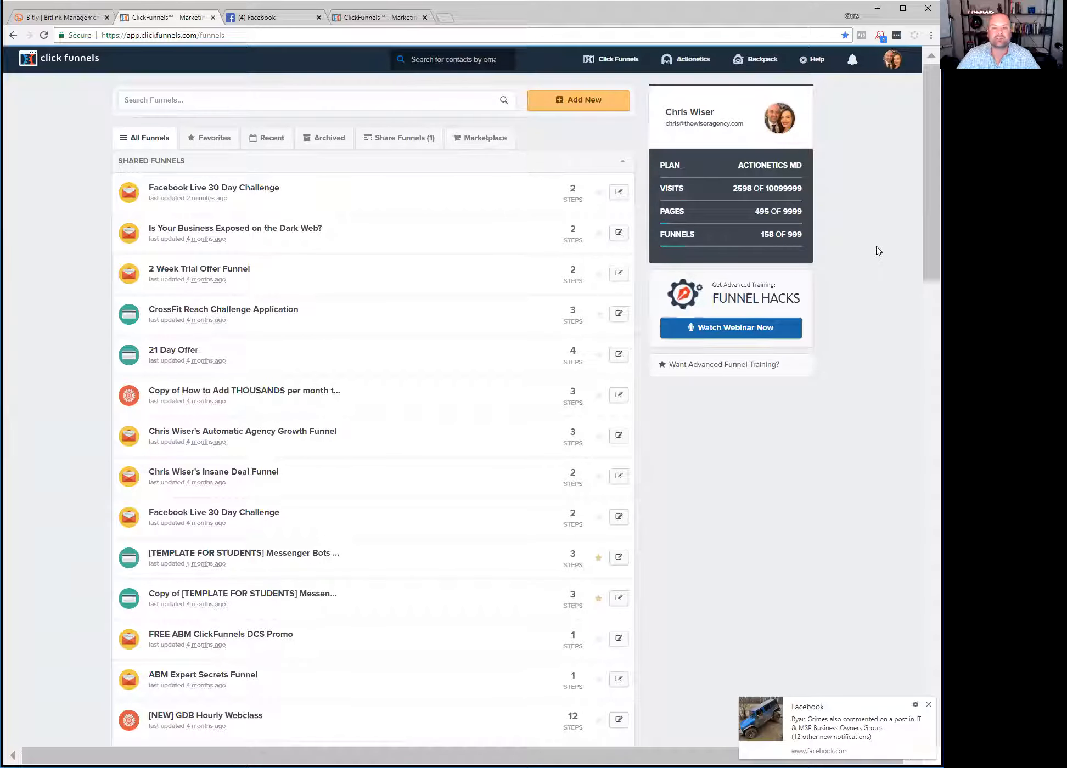
drag(763, 233, 774, 232)
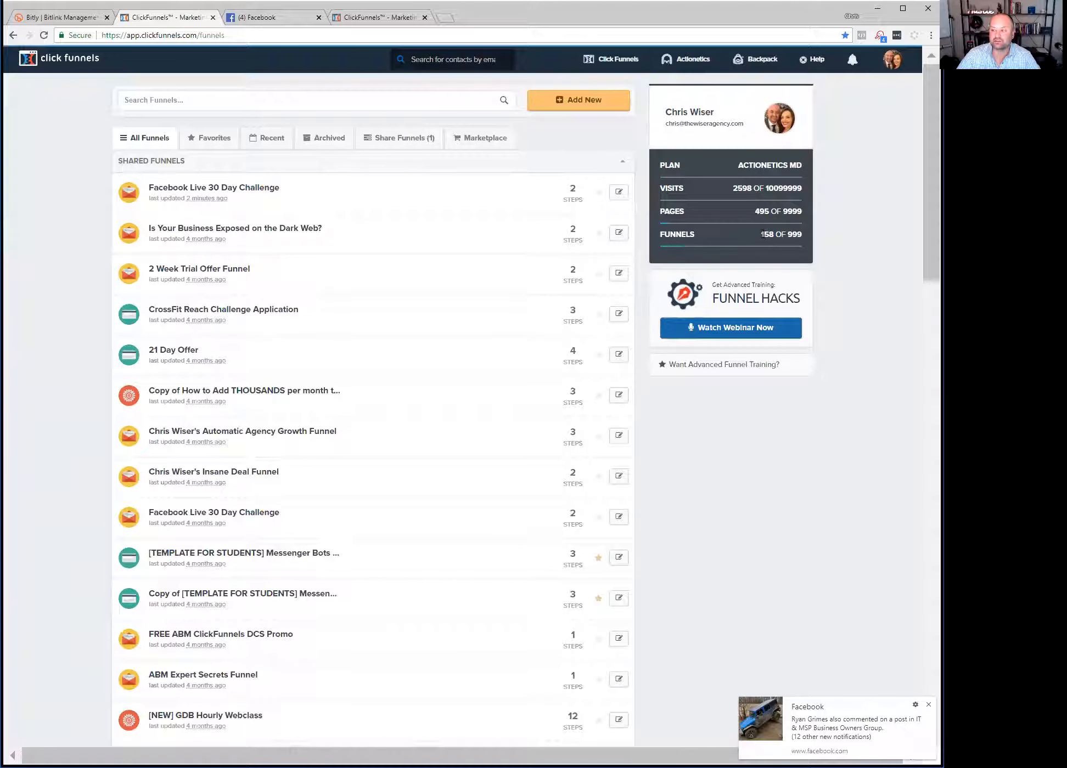
drag(762, 234, 803, 240)
click(822, 242)
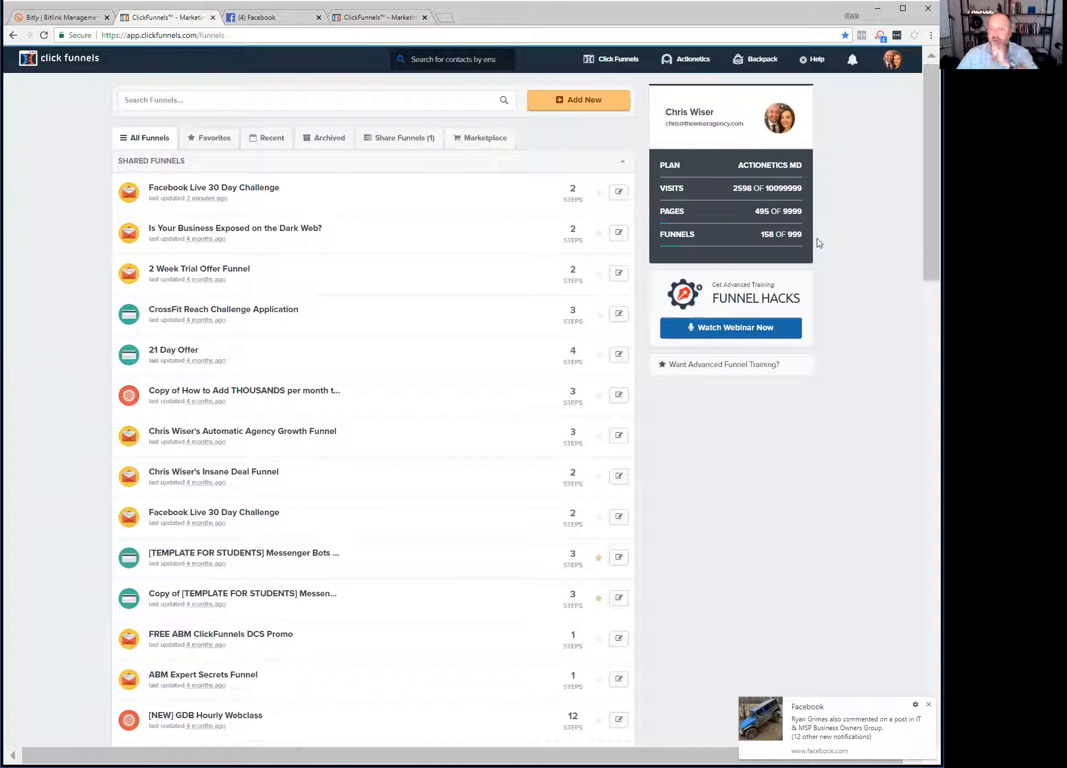
double_click(771, 234)
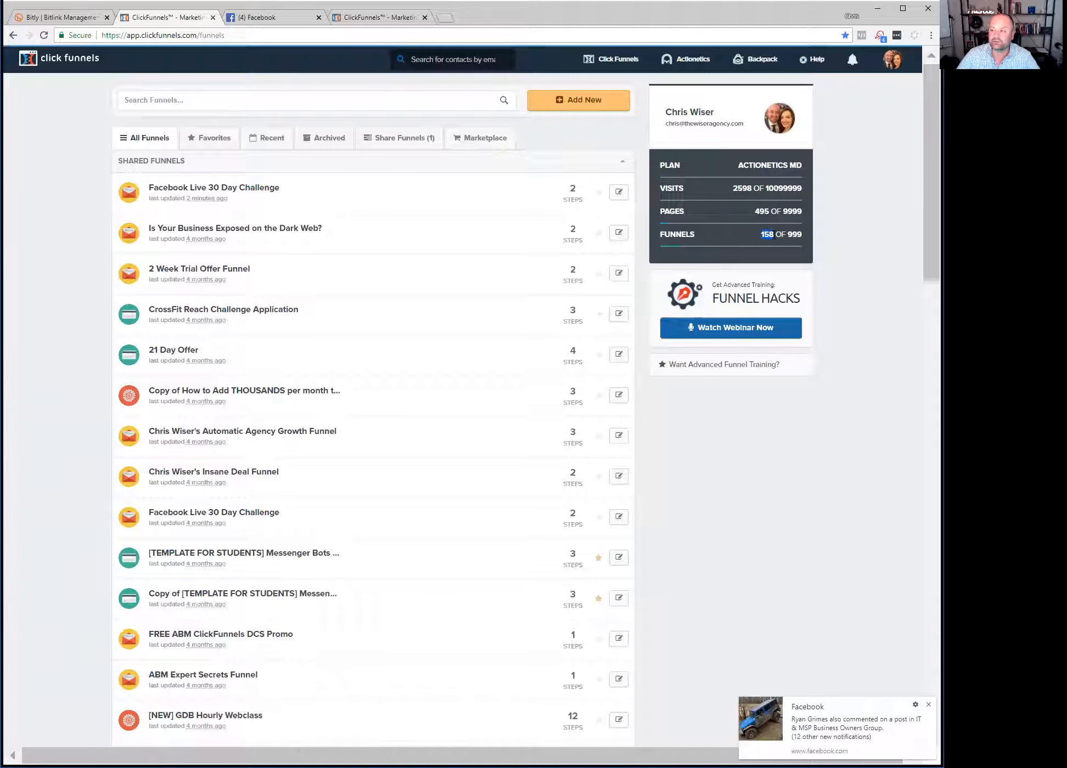
click(832, 237)
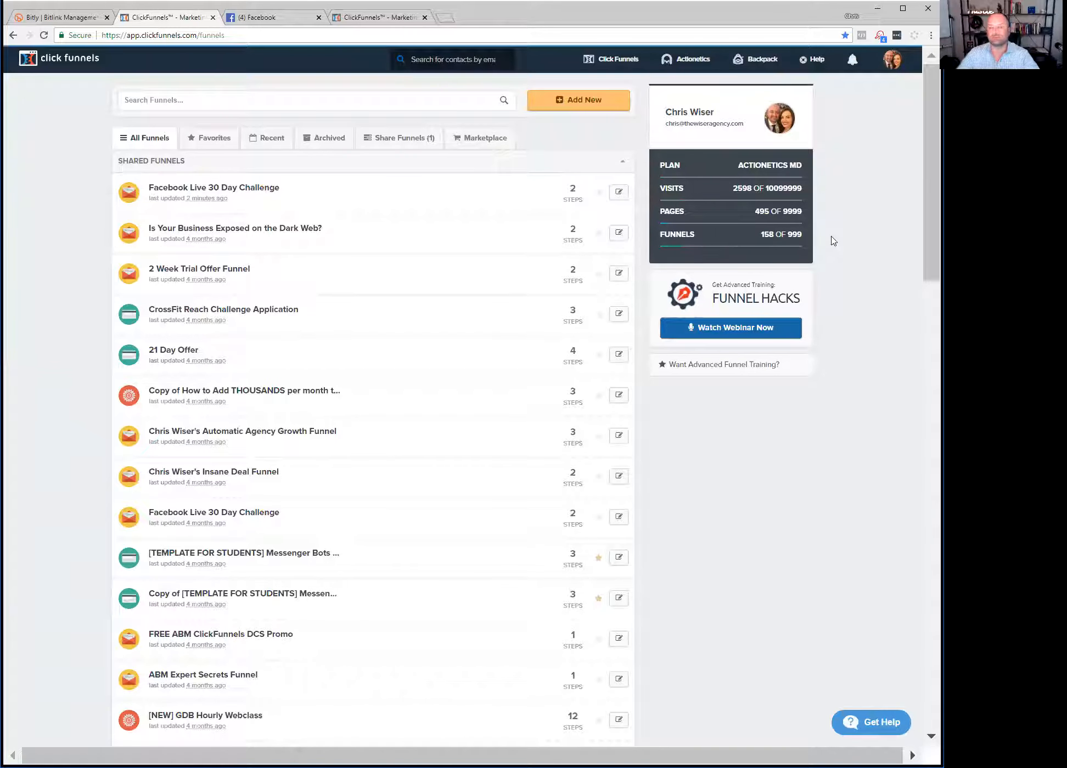
drag(761, 234, 773, 234)
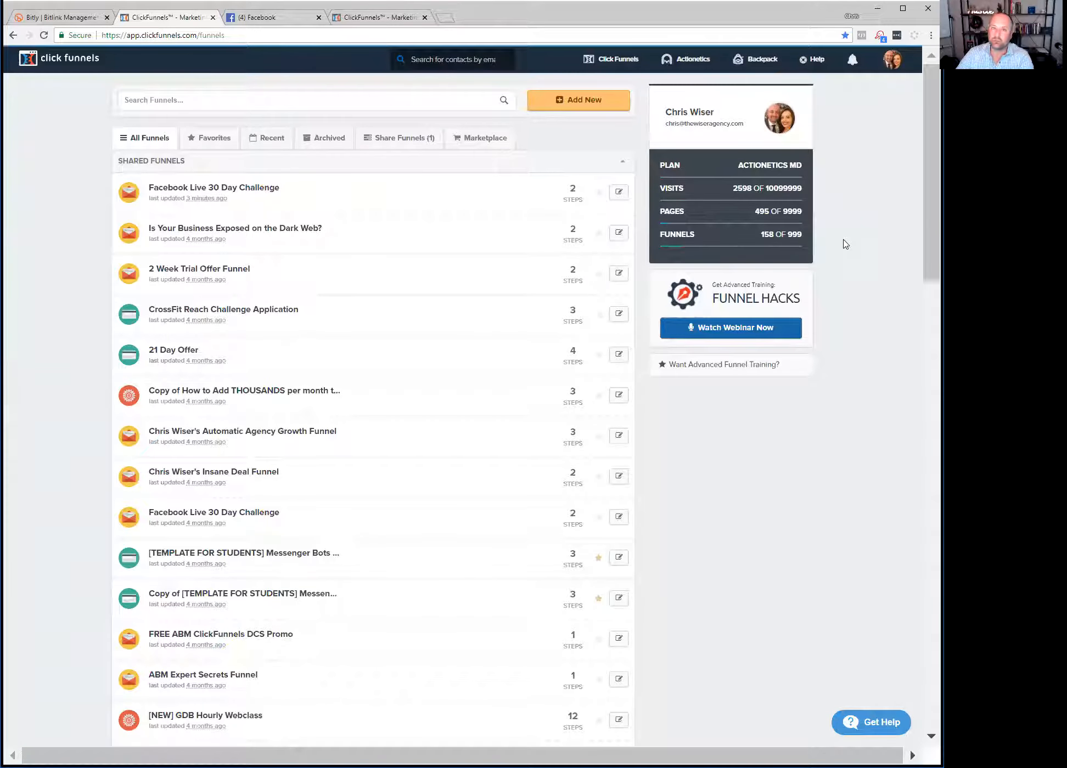
double_click(757, 212)
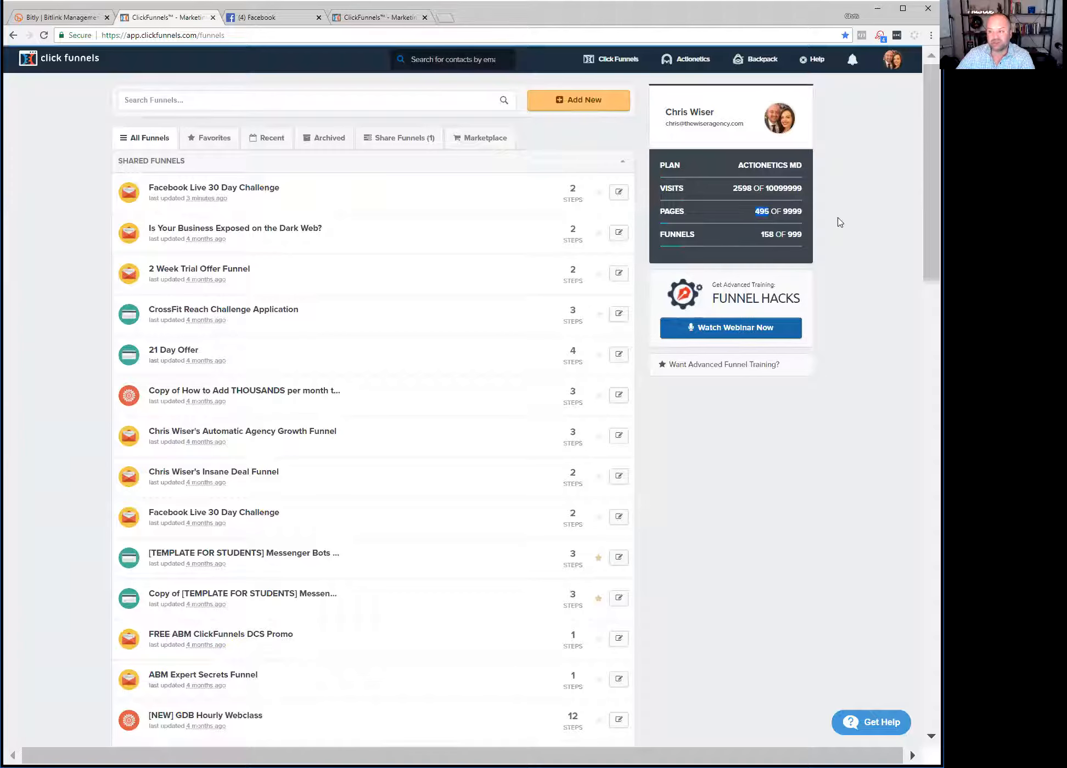
drag(802, 212, 783, 212)
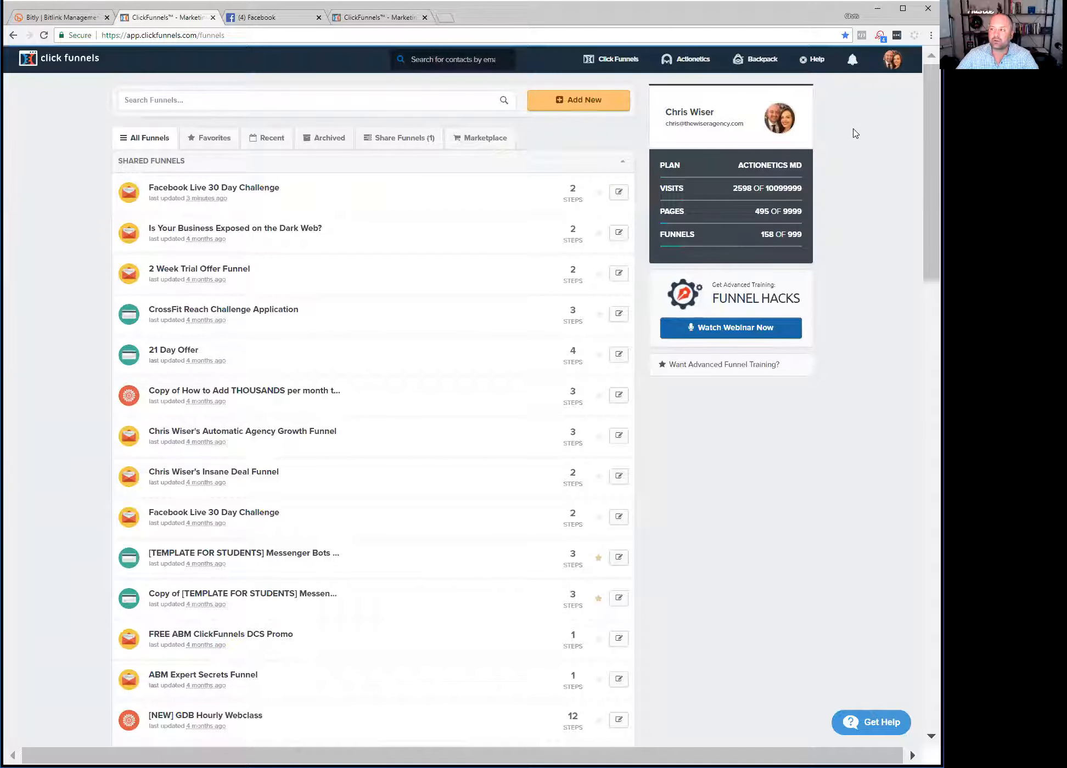
Open the account's Integrations settings and bring up the catalogue for adding a new integration.
mouse_move(887, 67)
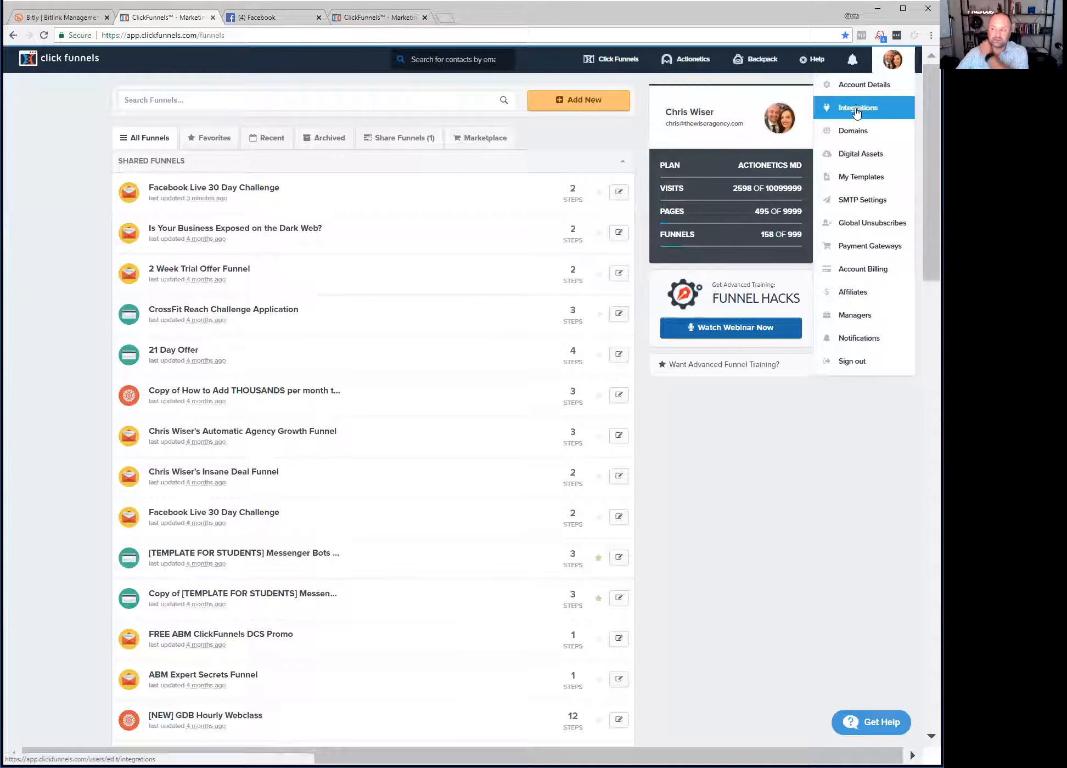
click(857, 110)
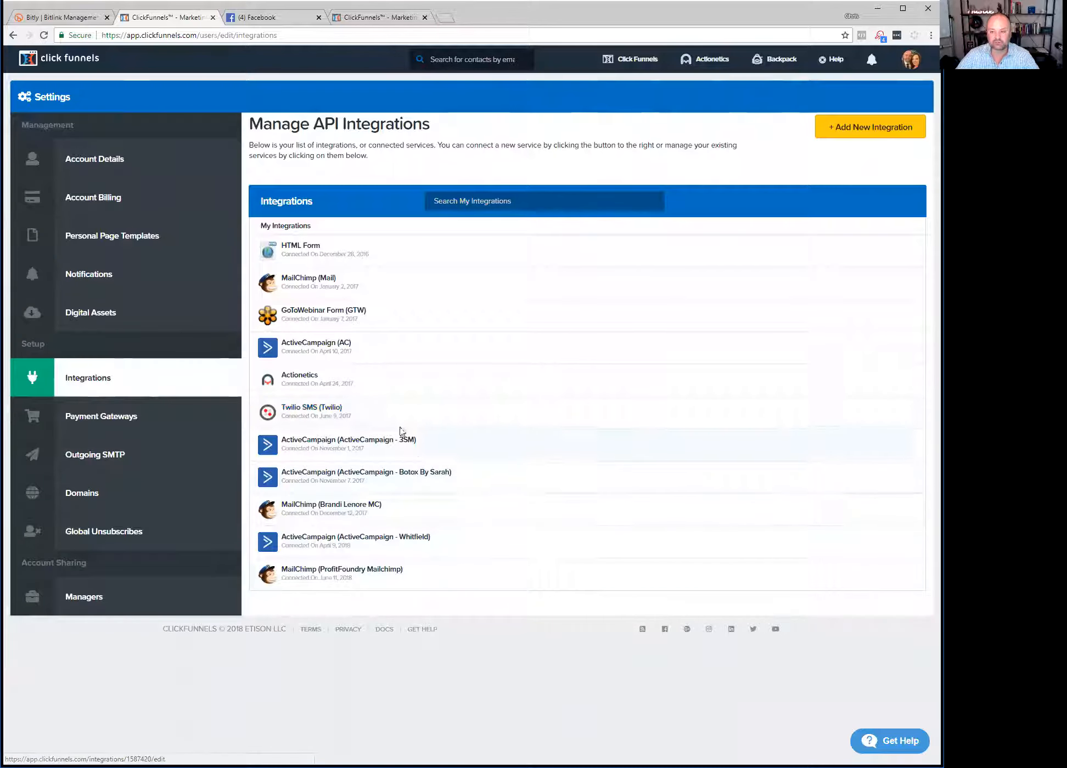
click(854, 136)
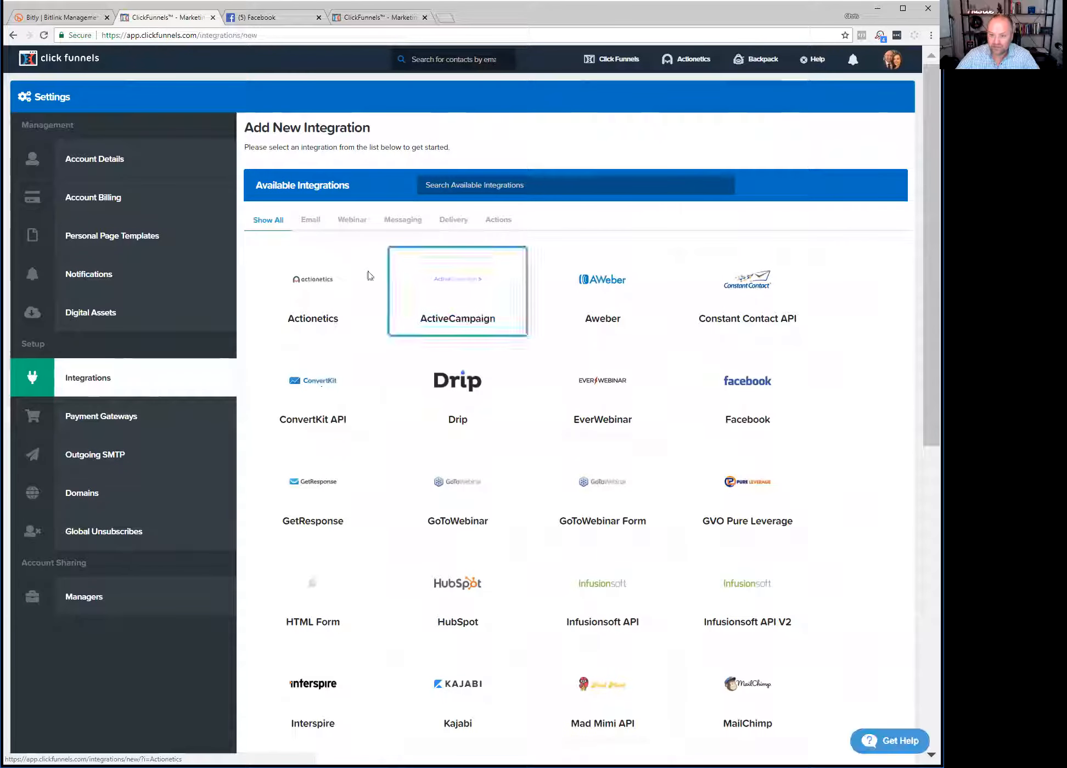
Look through the catalogue of available integrations, from email and CRM services to webinar services.
scroll(740, 431, down, 1)
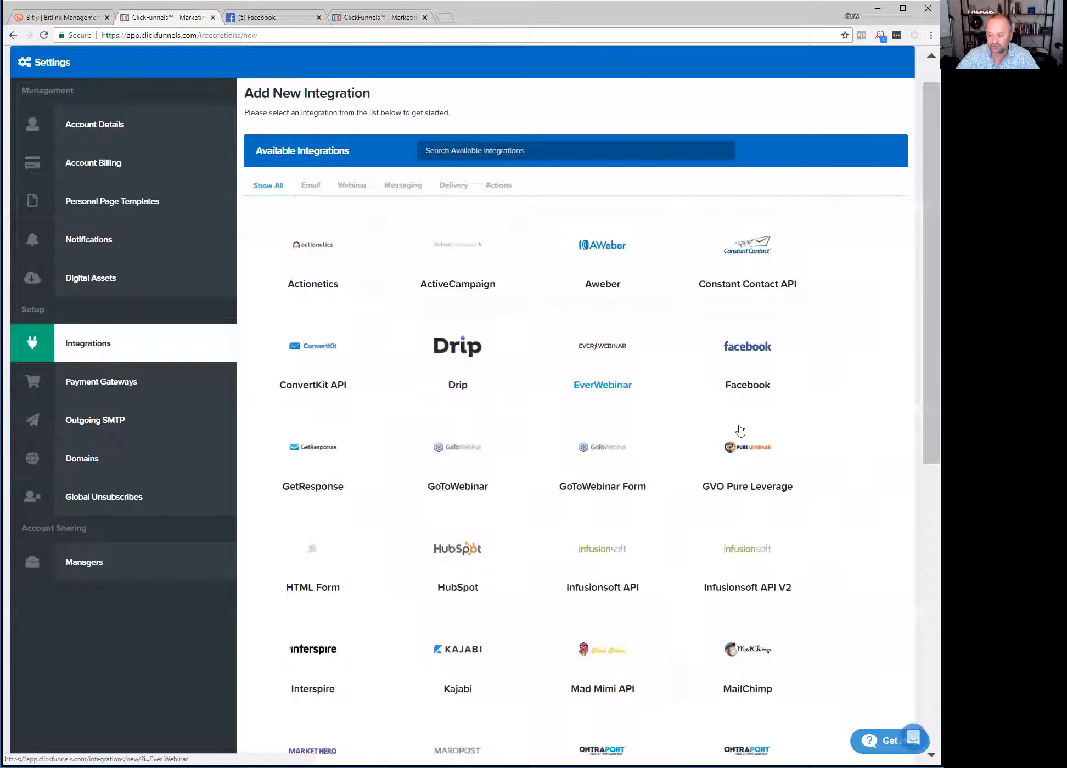
scroll(740, 431, down, 8)
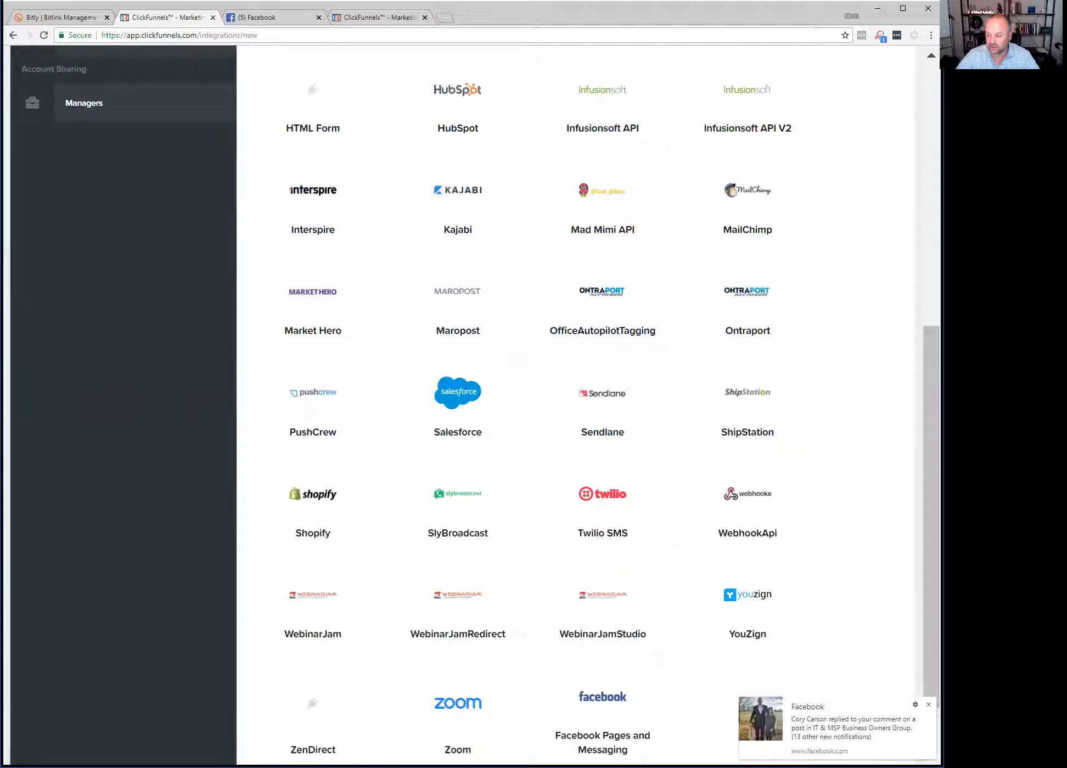
scroll(838, 431, up, 9)
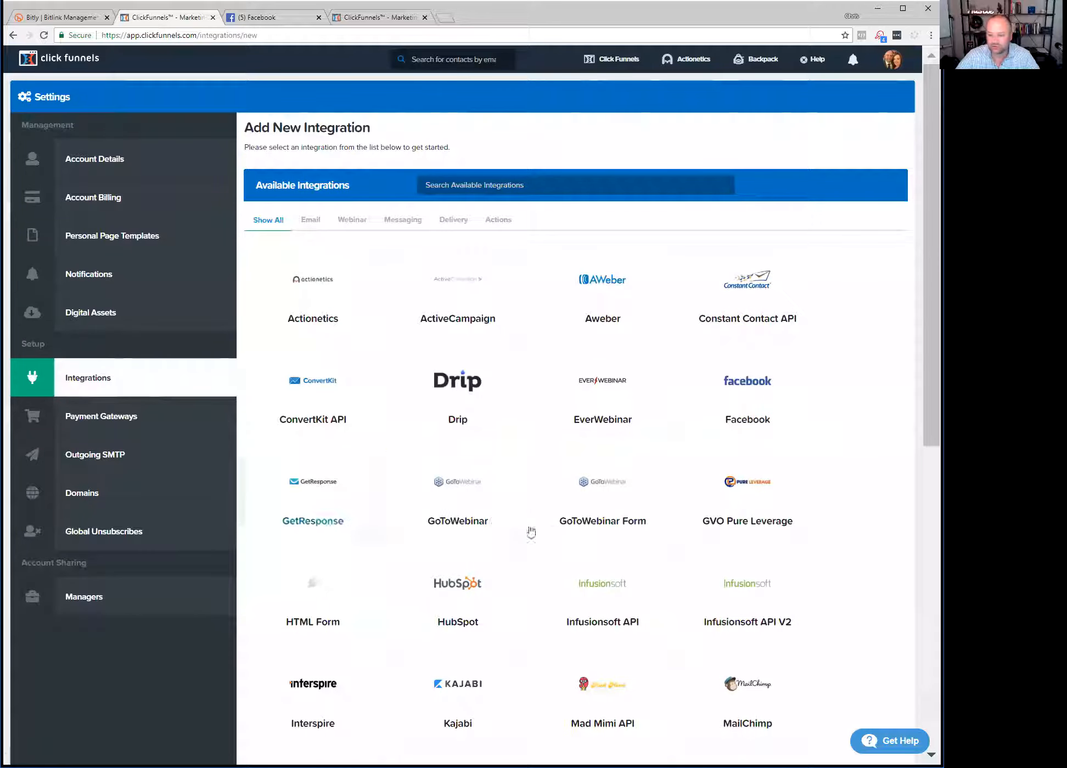
scroll(819, 567, down, 3)
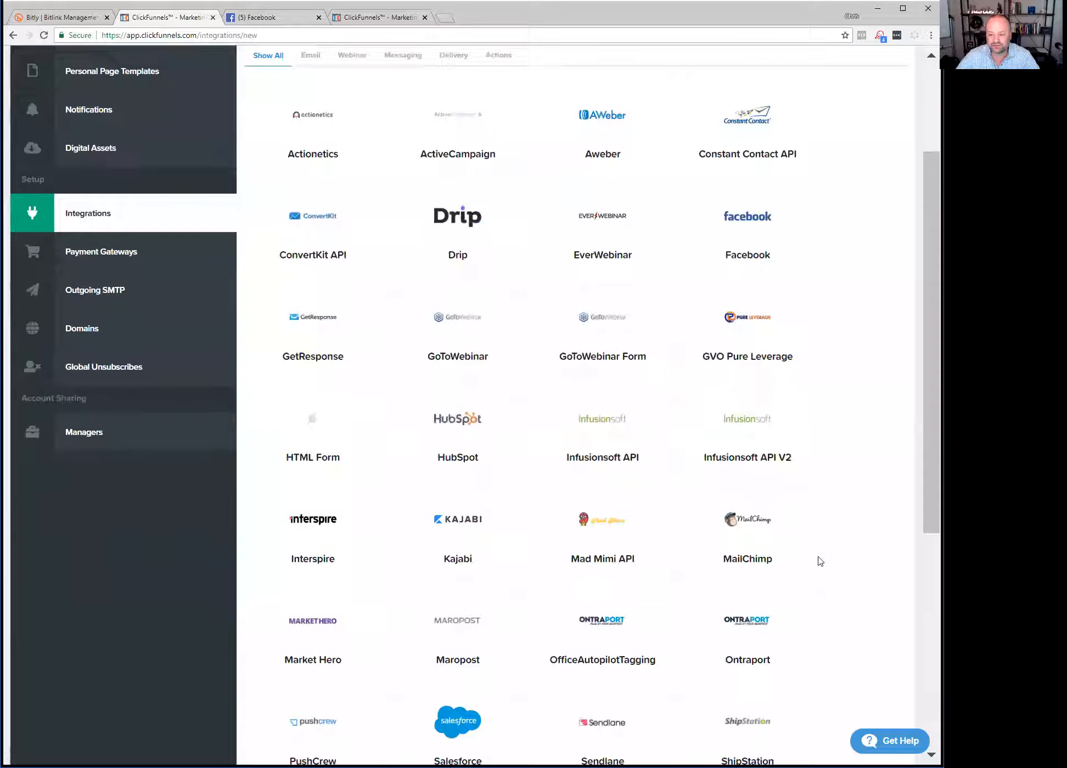
scroll(820, 561, up, 3)
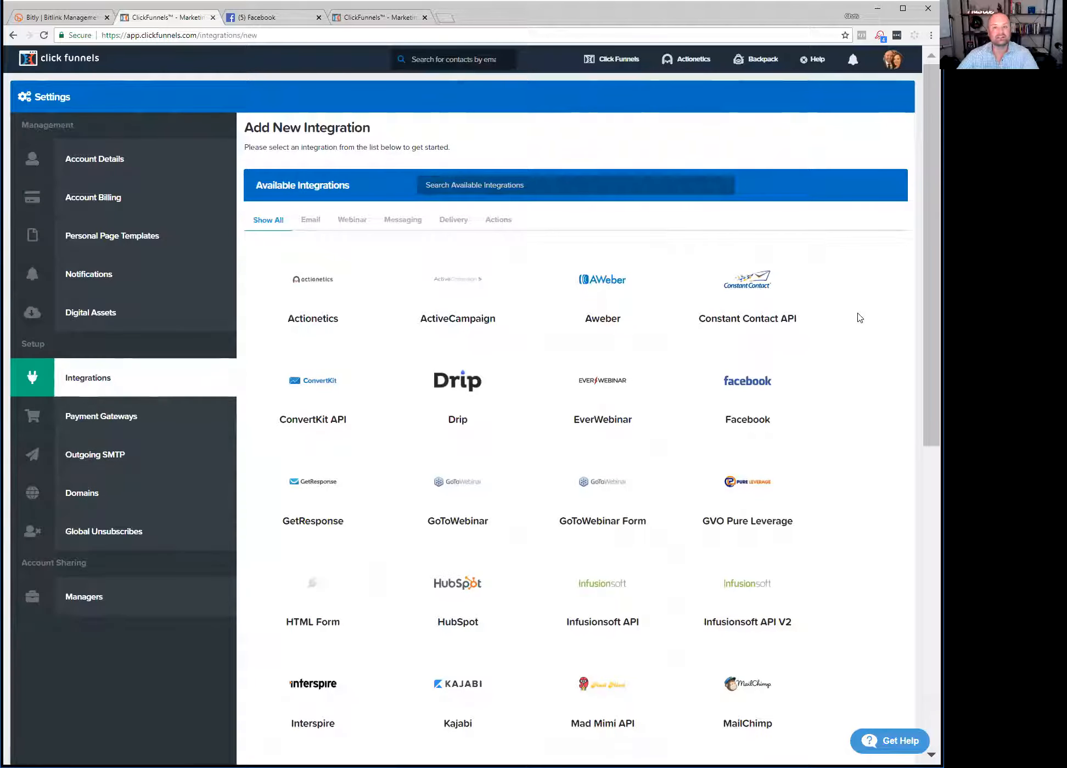
click(446, 17)
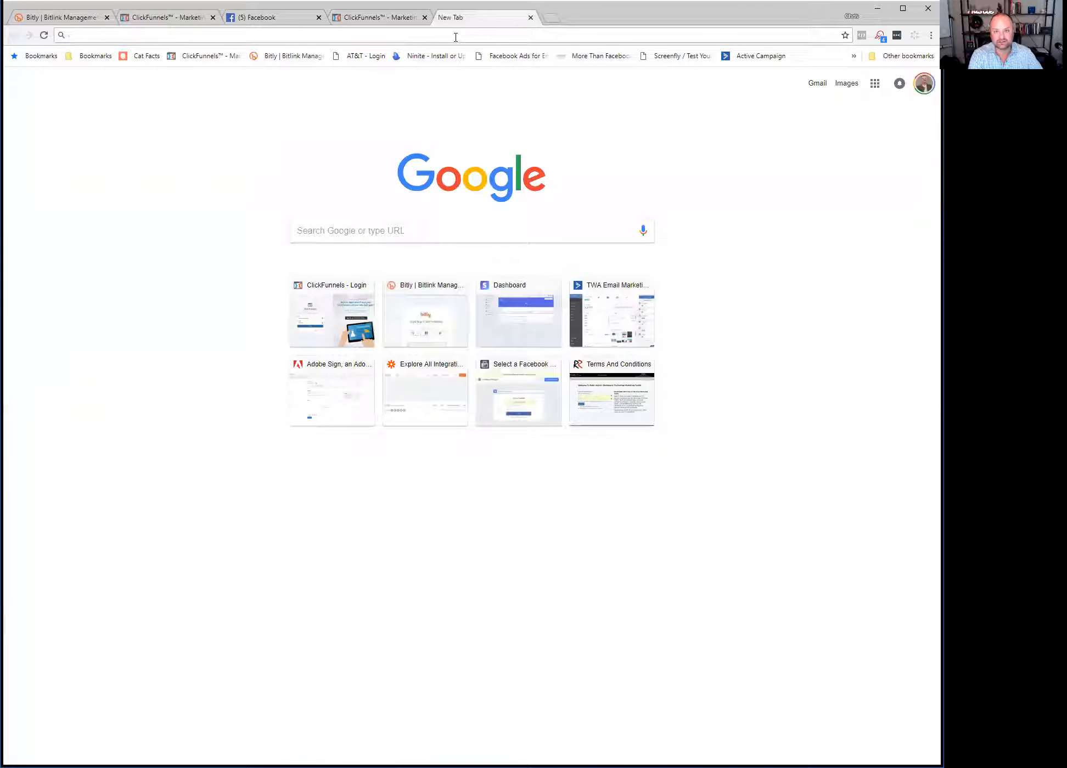
text(www.zapier.com)
key(Return)
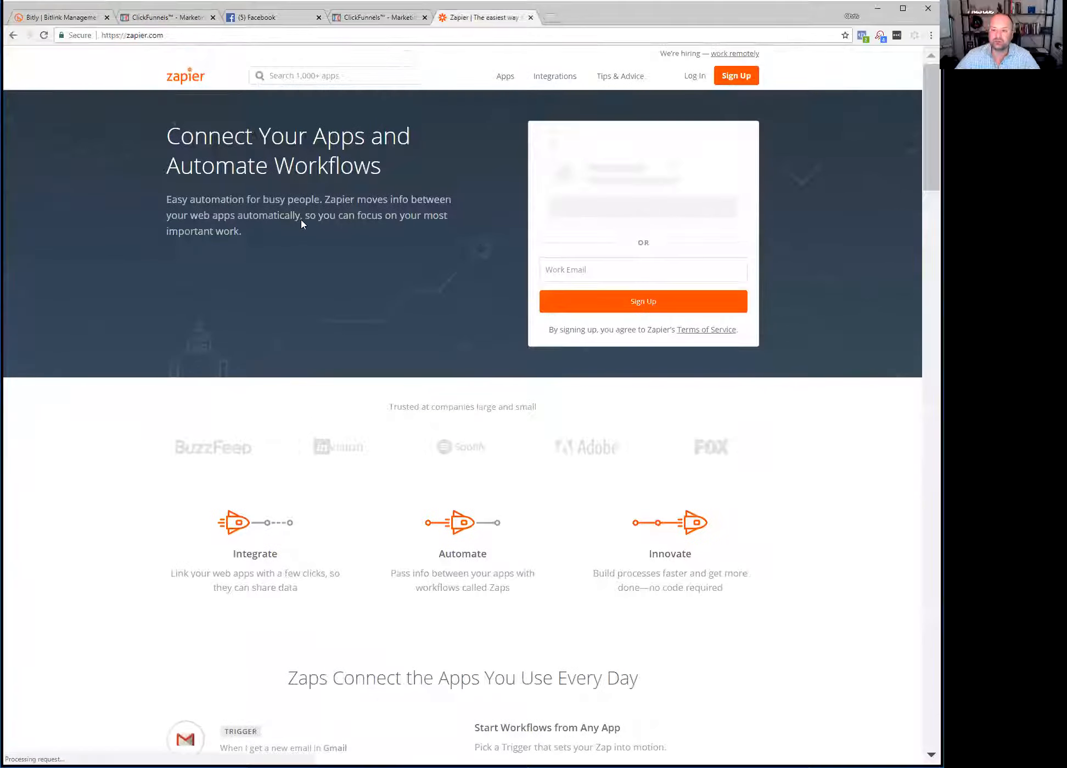
click(694, 78)
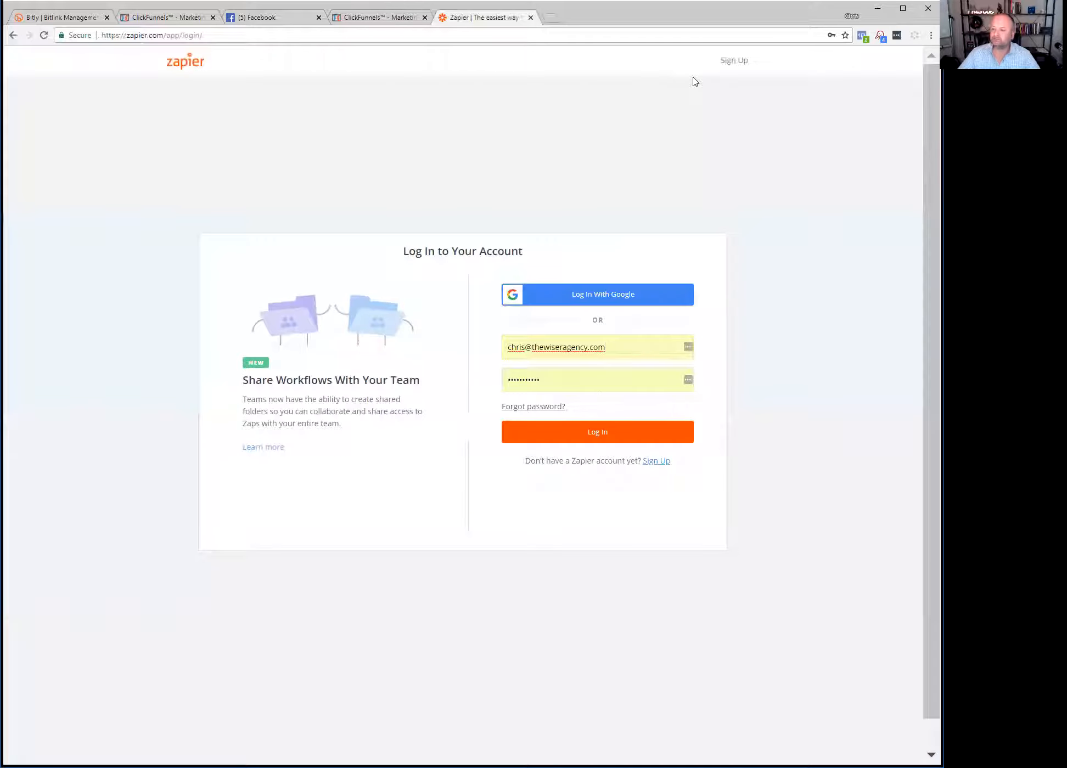
click(593, 431)
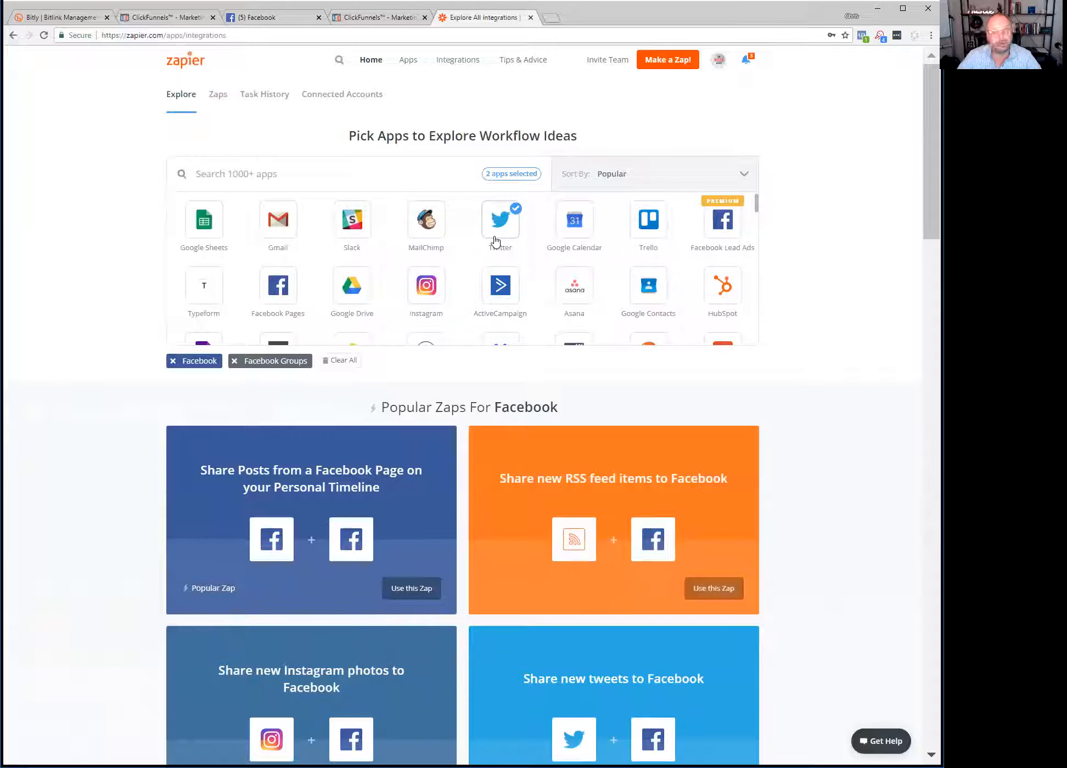
Look through Zapier's list of popular apps available for workflow ideas.
scroll(606, 263, down, 3)
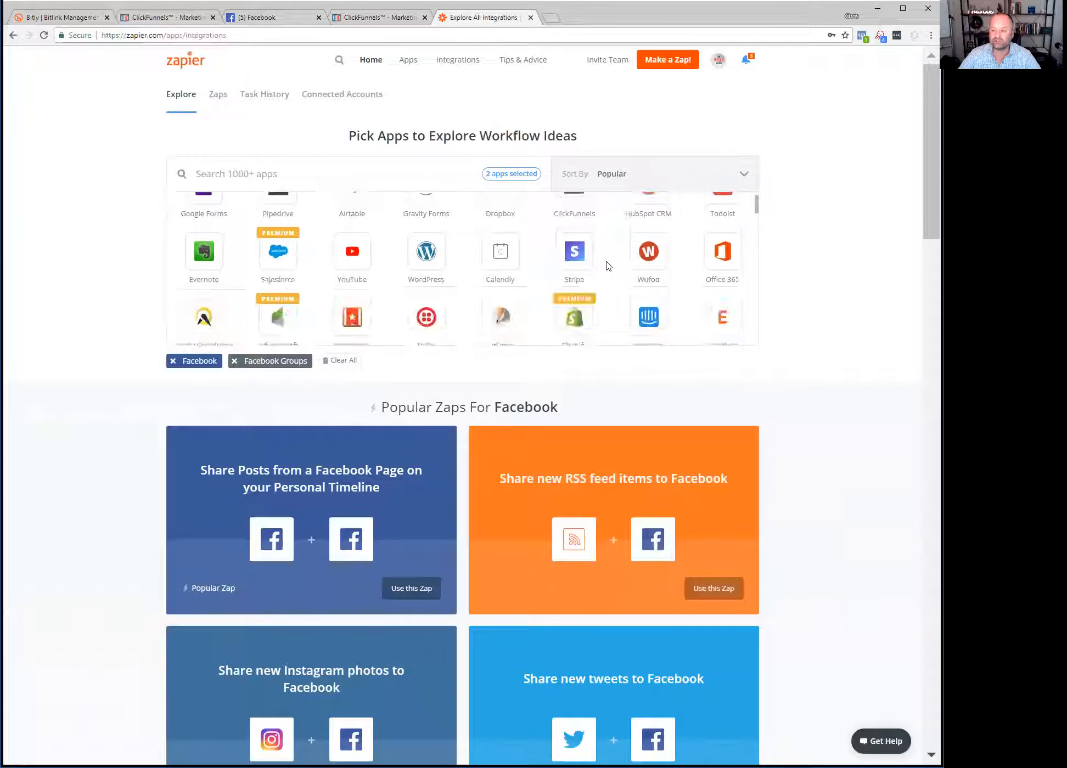
scroll(608, 266, down, 3)
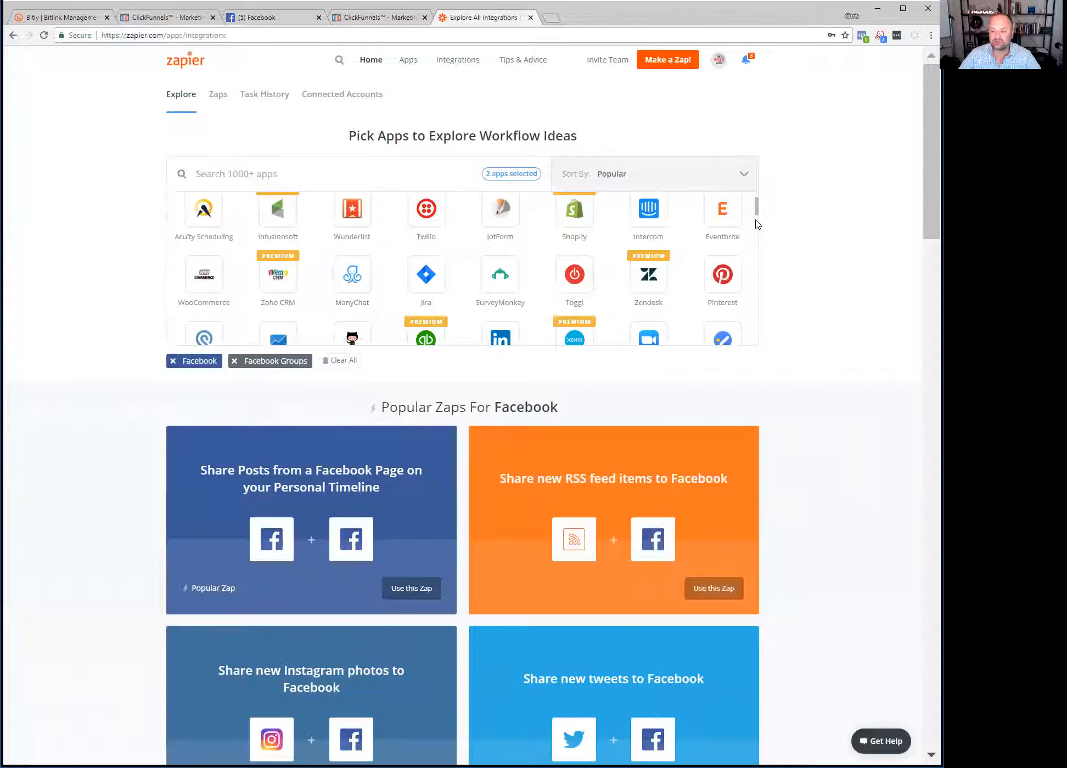
mouse_move(757, 207)
mouse_down()
mouse_move(758, 233)
mouse_move(758, 195)
mouse_up()
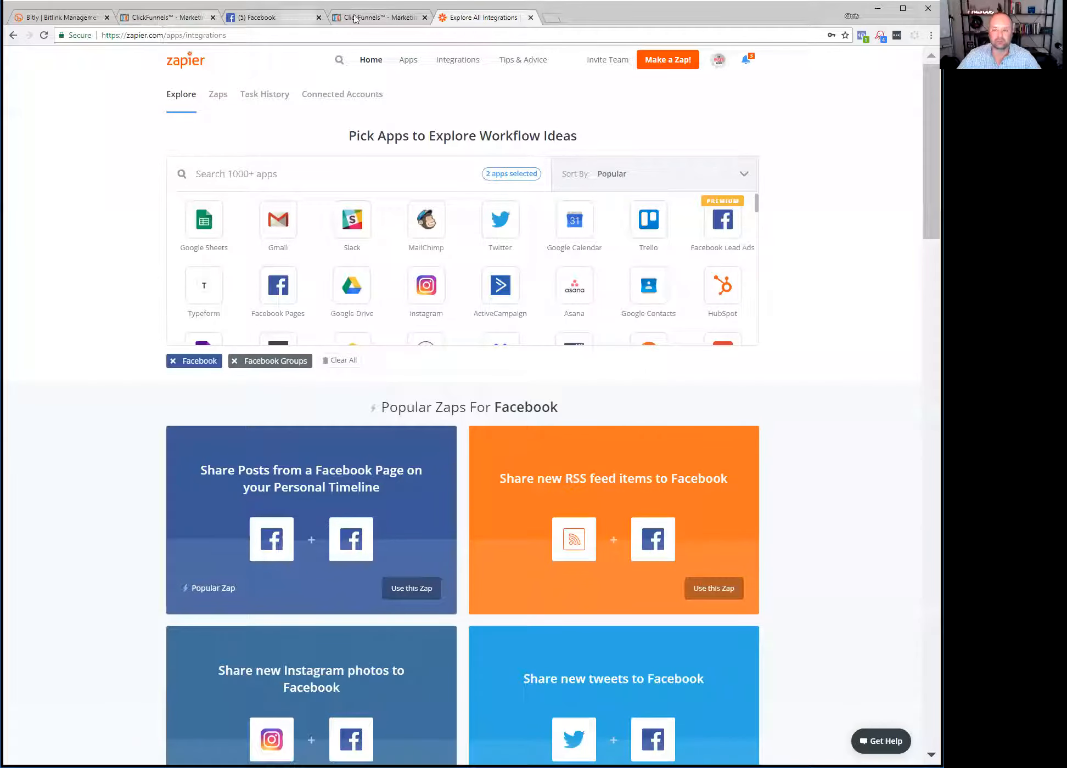
Switch back to ClickFunnels, open the account's Domains settings and look through the list of connected domains.
click(384, 18)
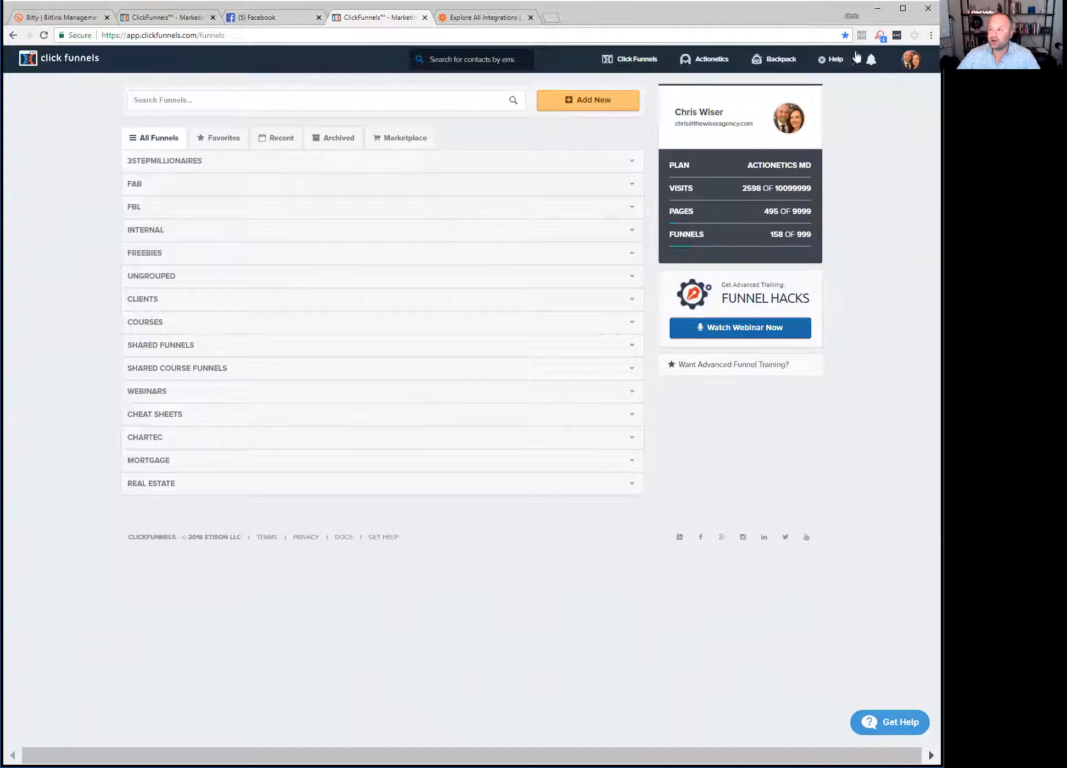
click(911, 63)
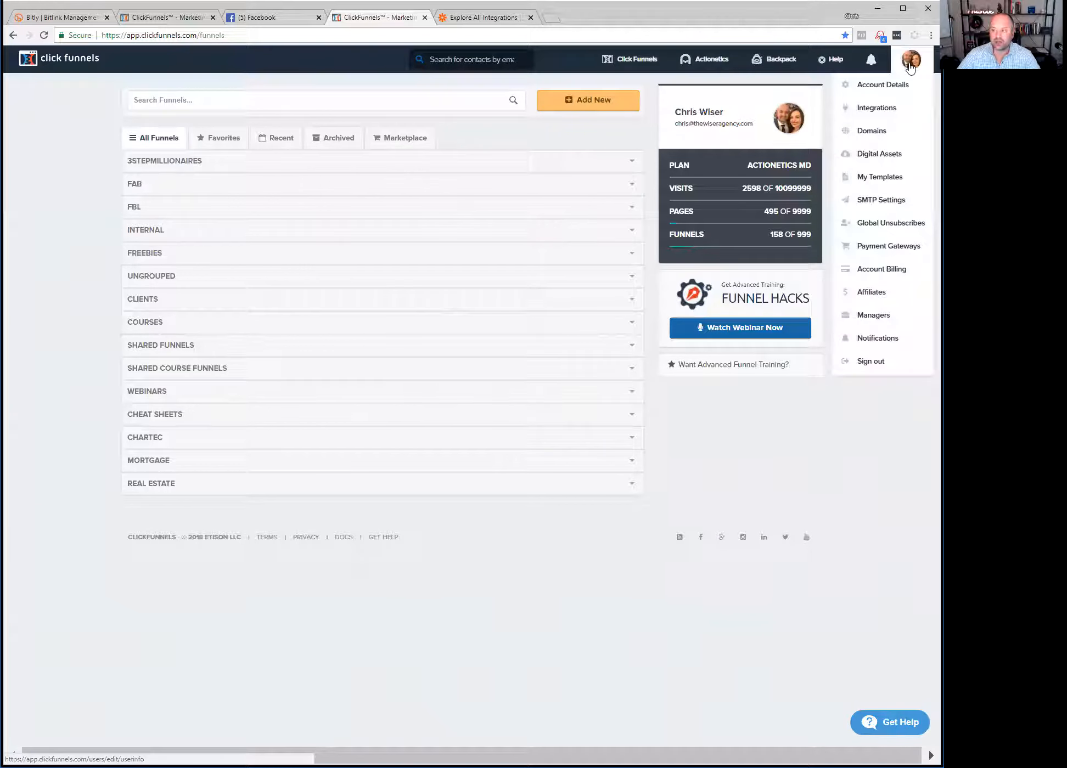
click(874, 138)
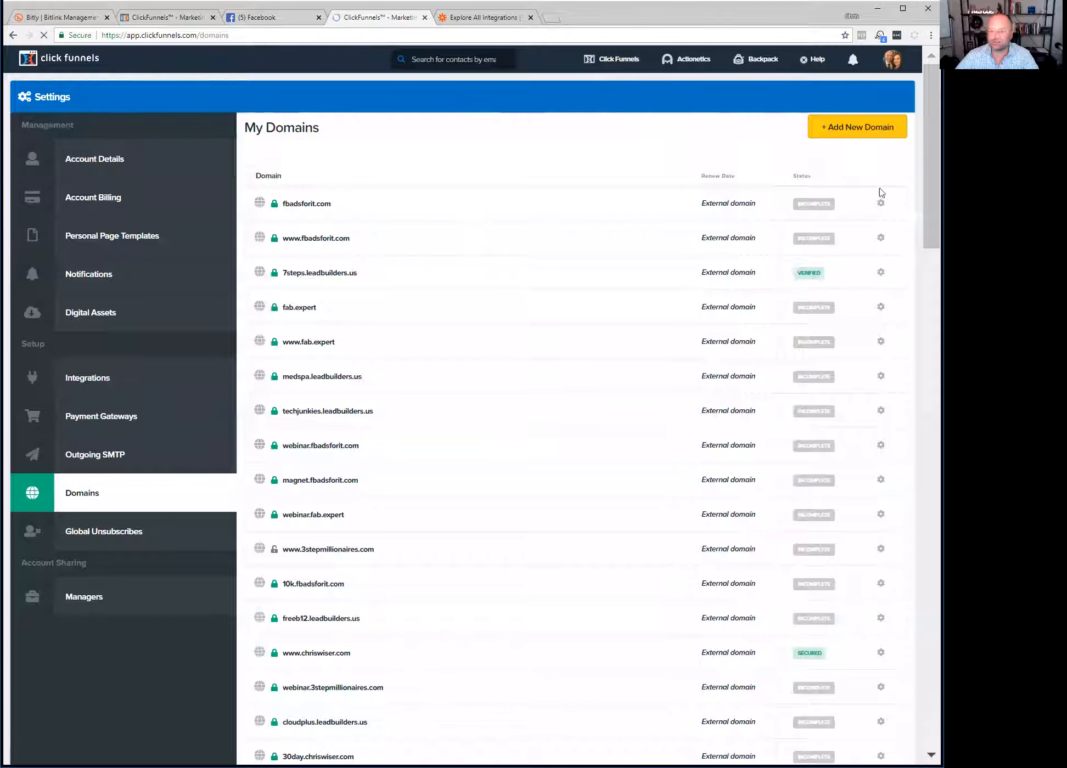
drag(932, 160, 931, 658)
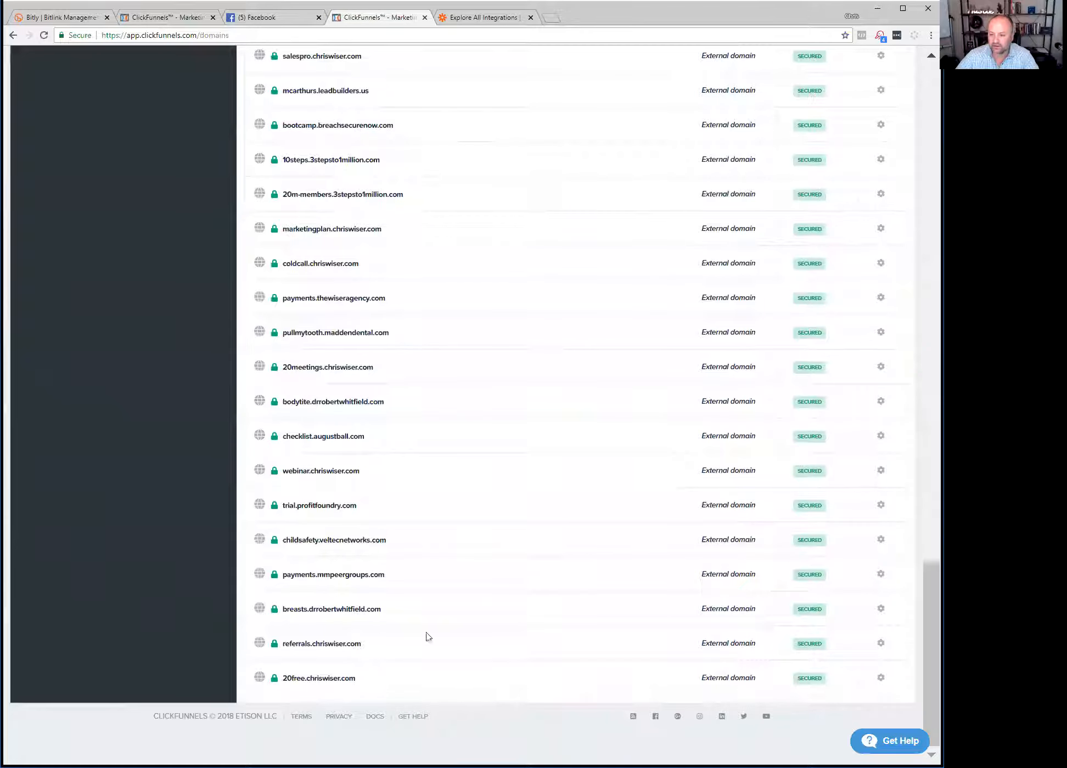
drag(932, 653, 931, 151)
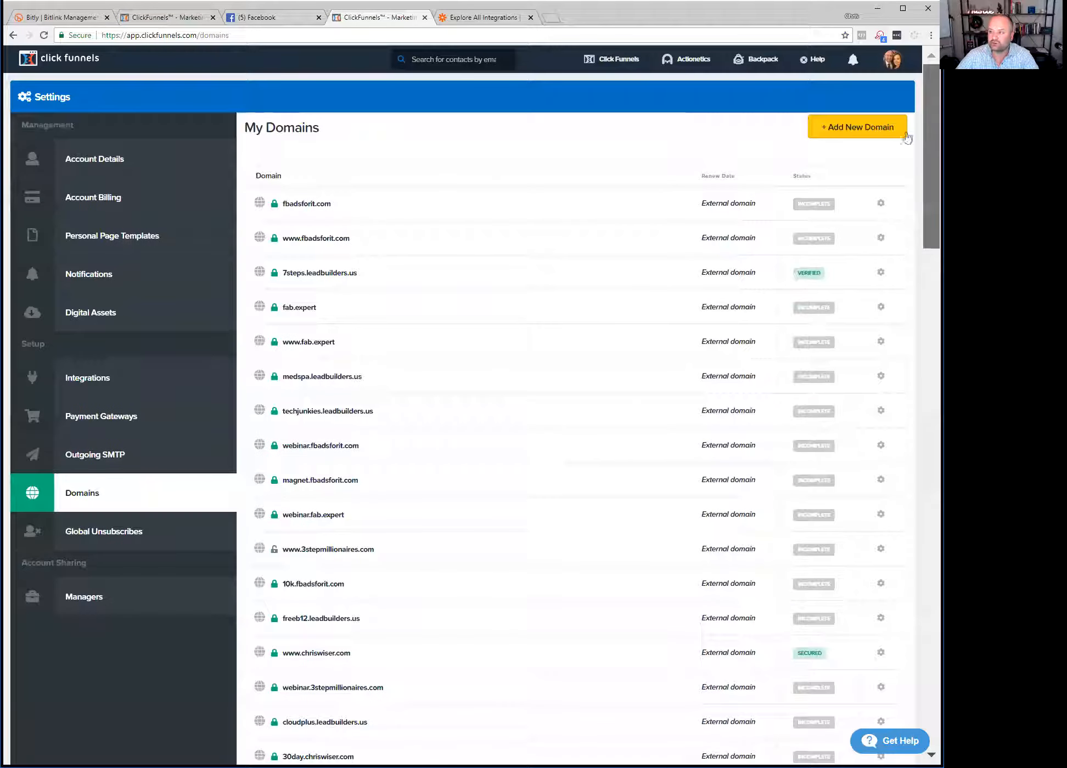
Add an existing domain to the account, entering the 07312018 subdomain of the owner's personal website.
click(863, 127)
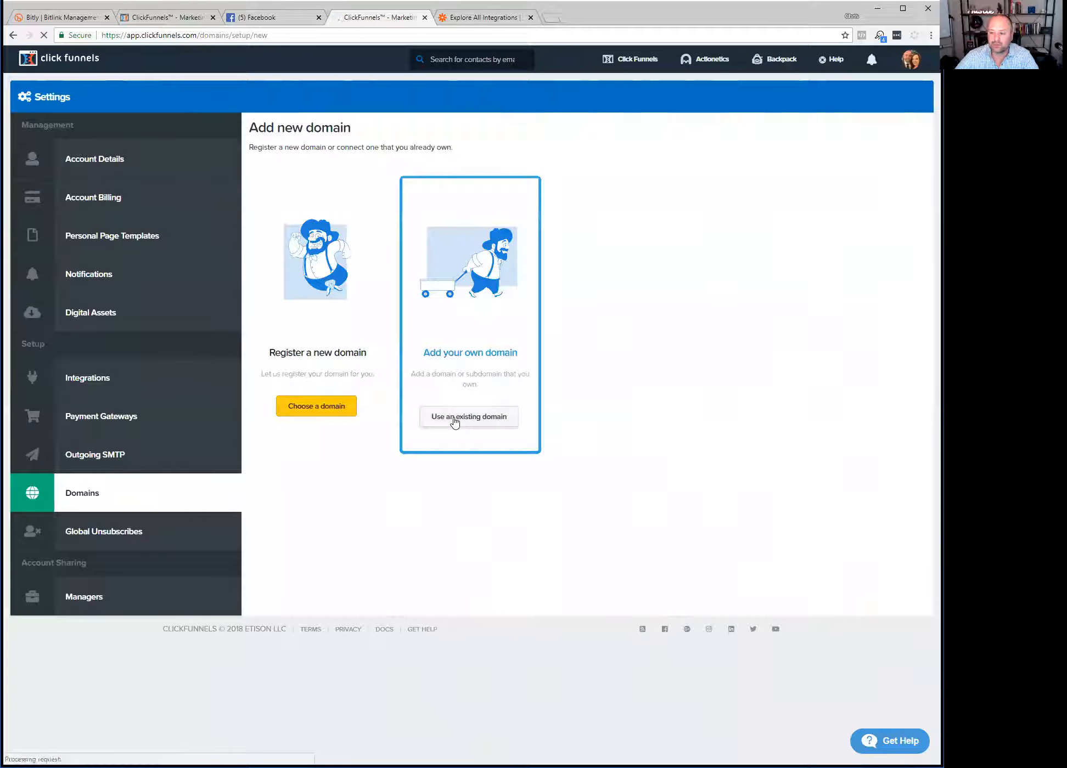
click(454, 419)
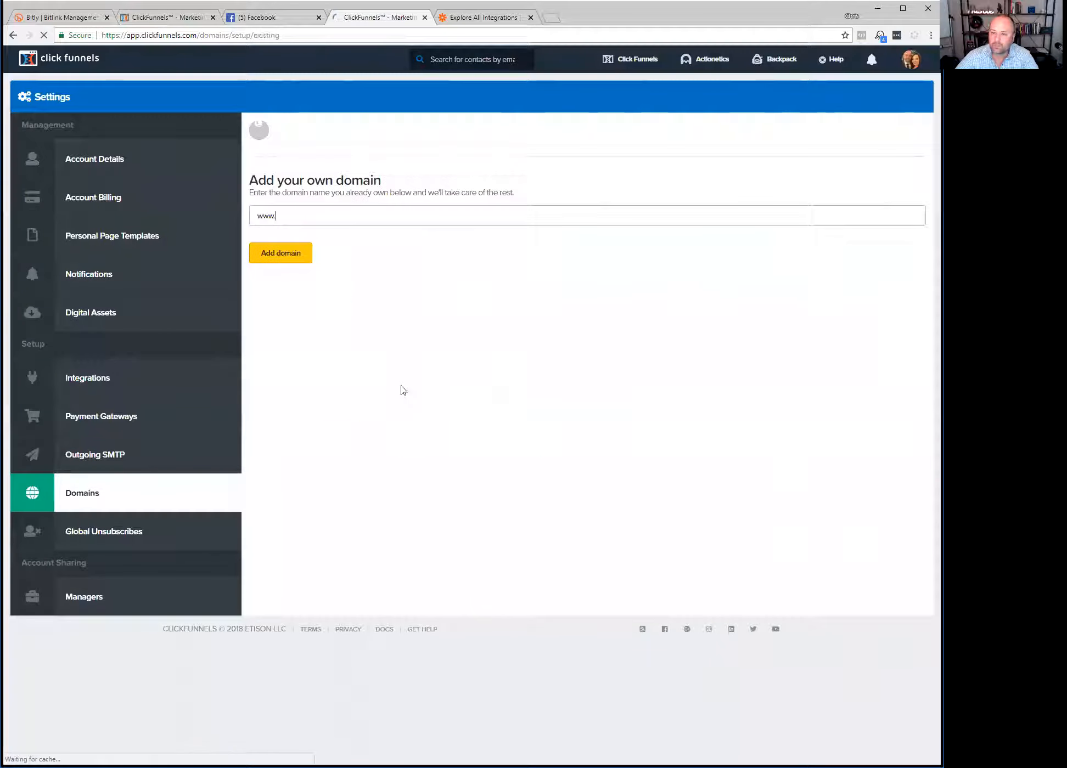
click(306, 215)
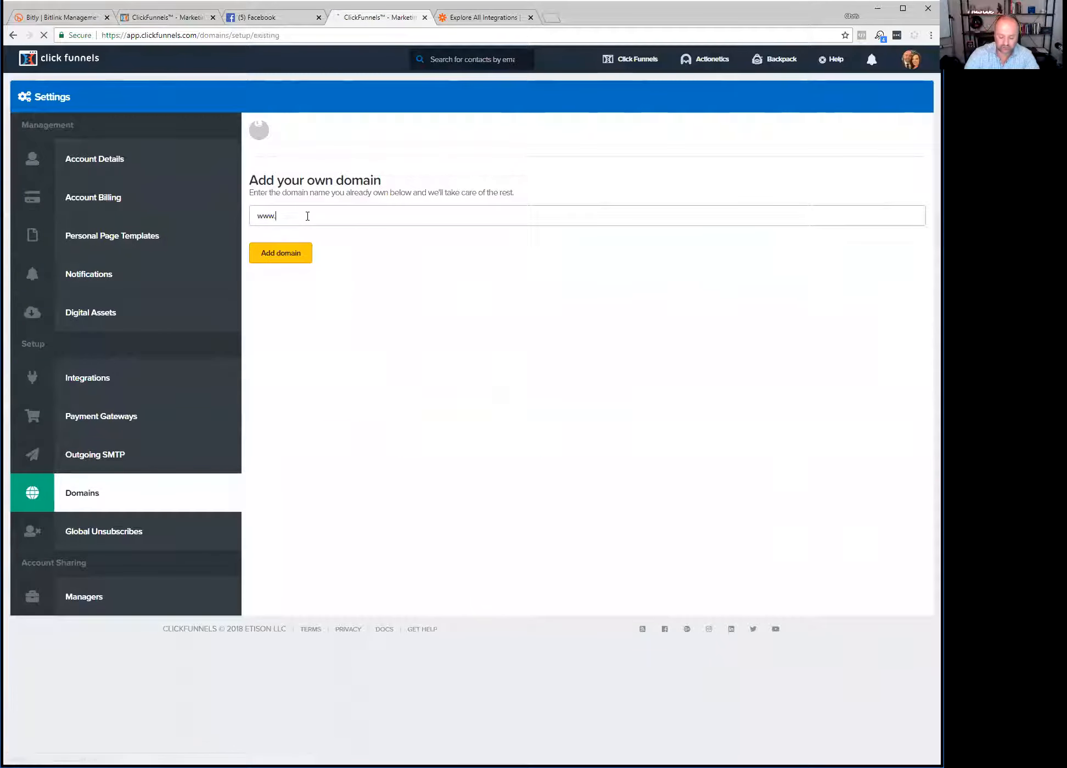
text(w)
key(BackSpace)
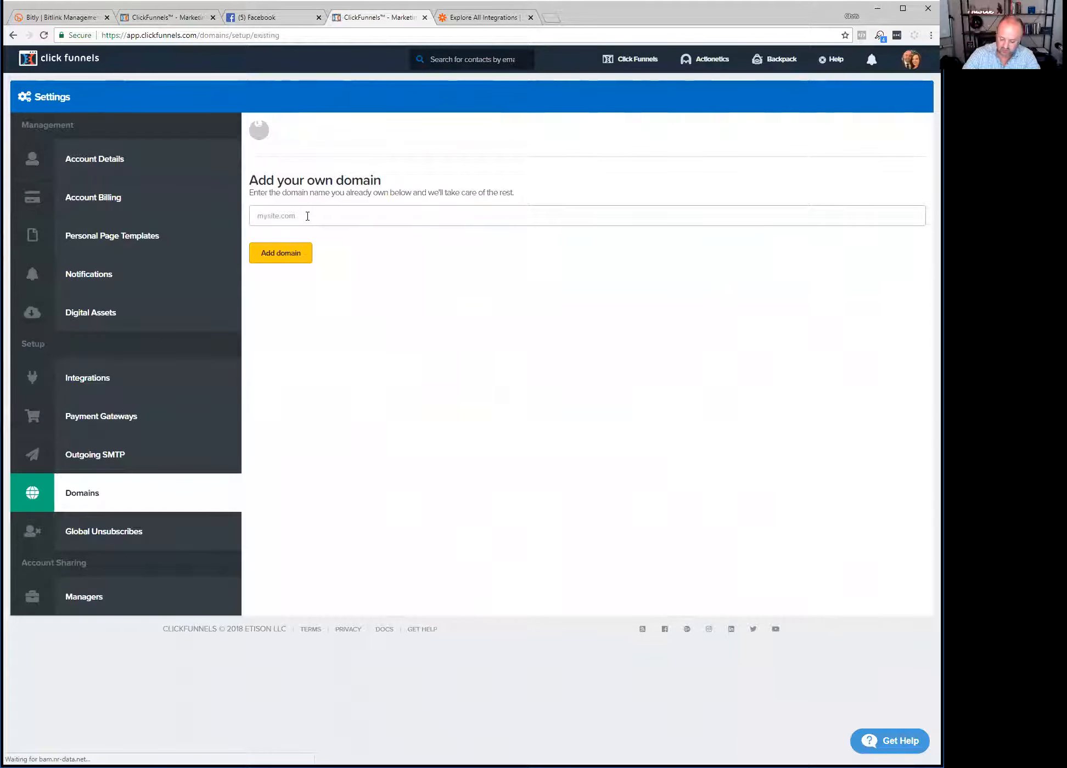
text(07312018.chriswiser.com)
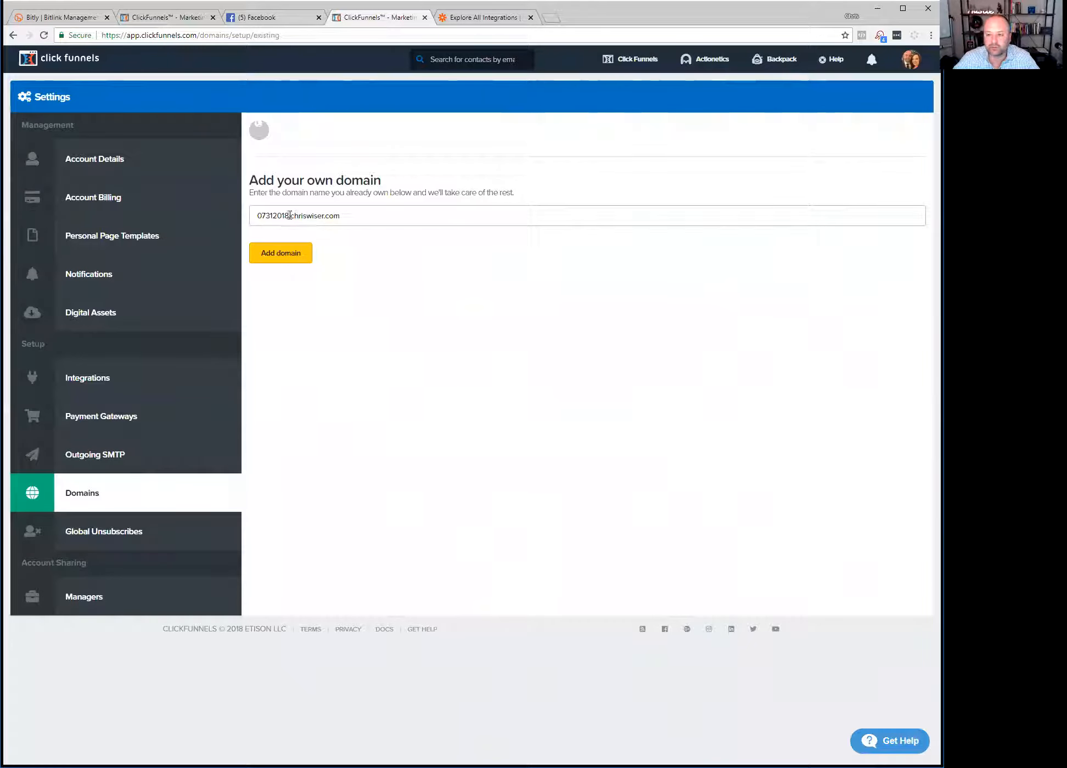
double_click(270, 214)
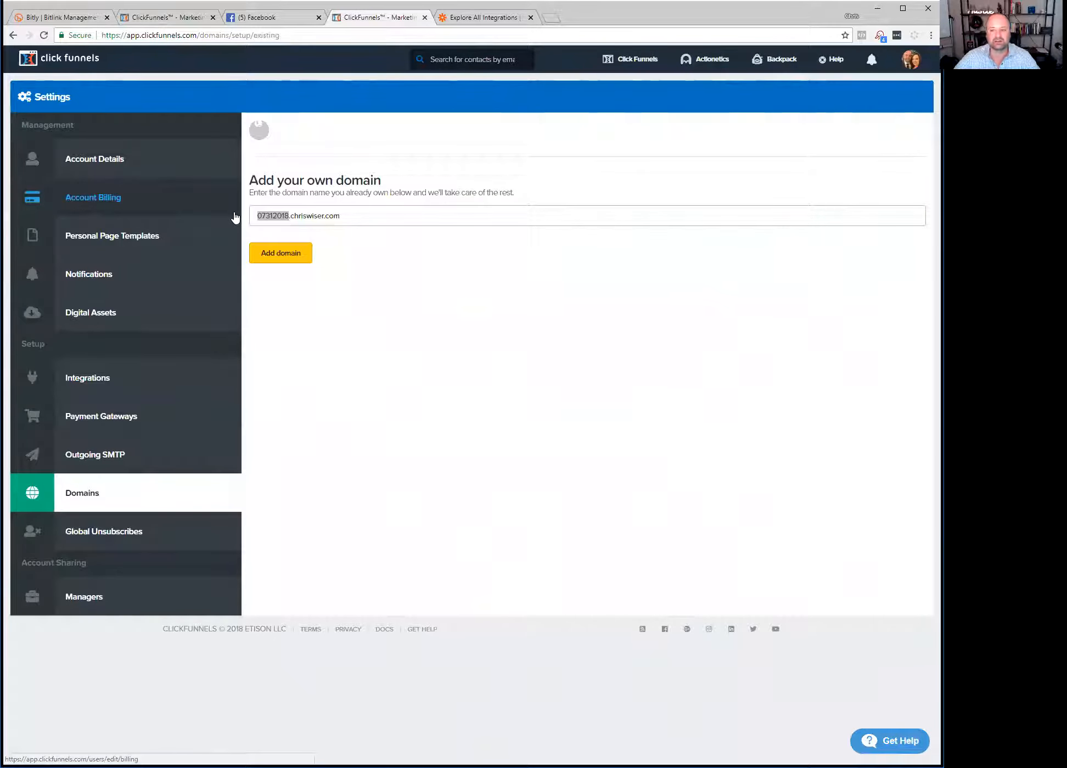
click(272, 254)
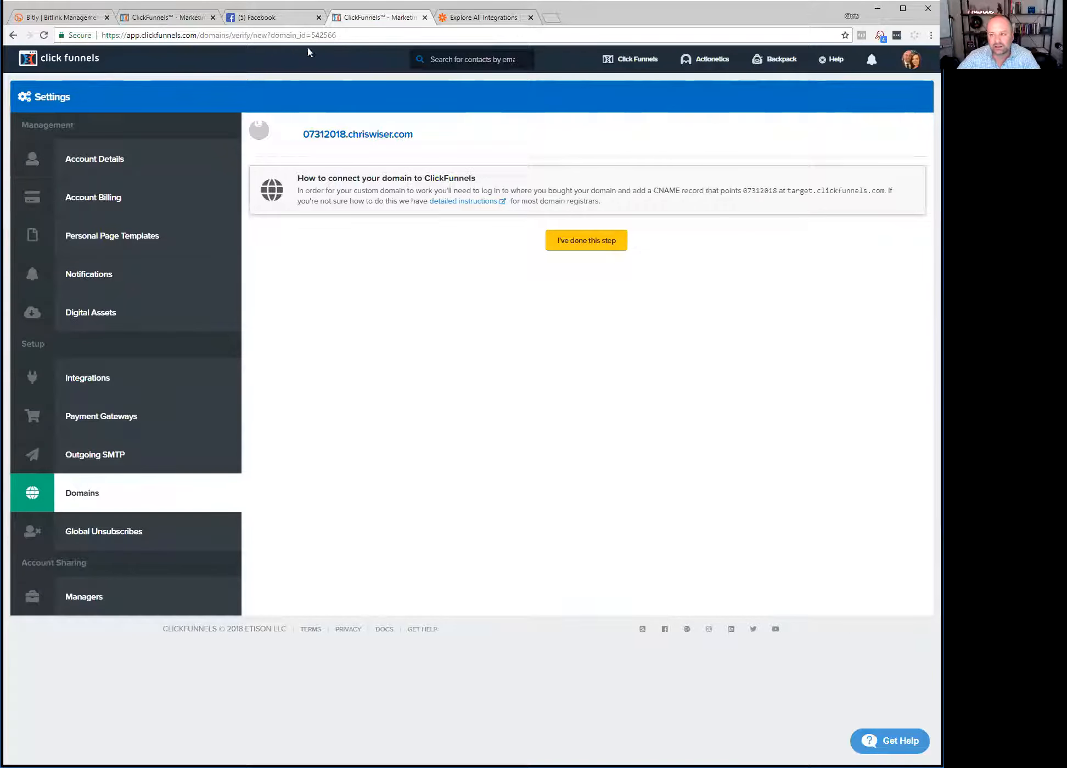
click(551, 18)
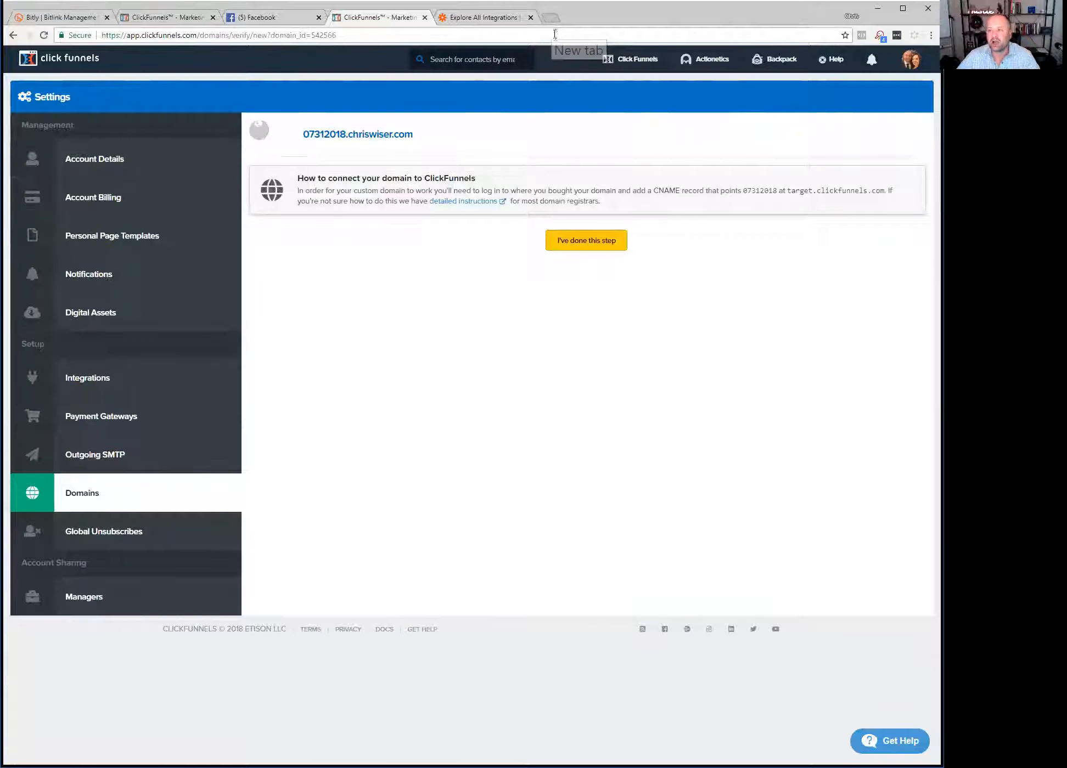
text(www.cloudflare.com)
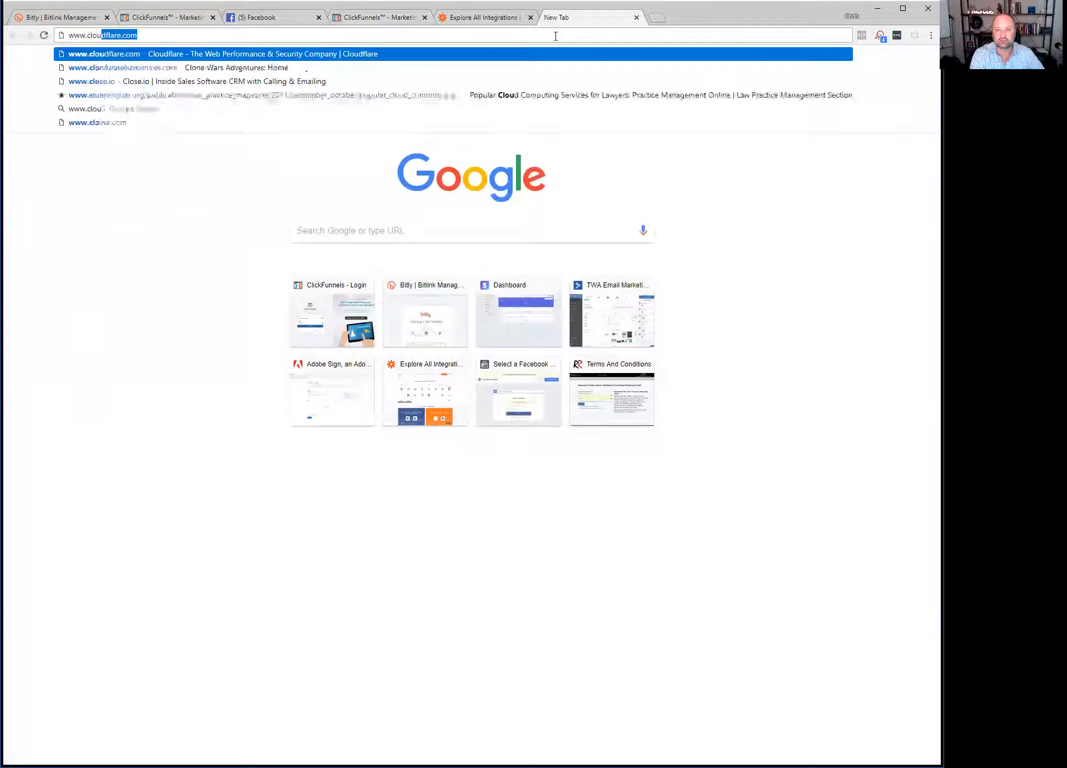
key(Return)
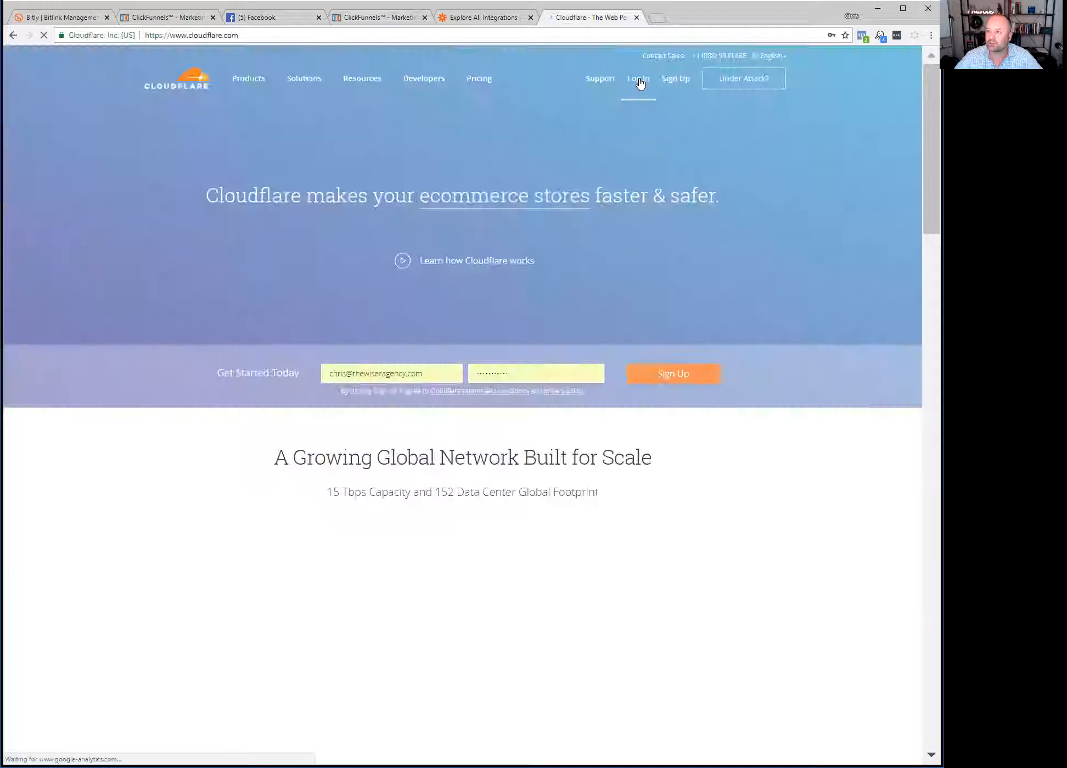
click(639, 81)
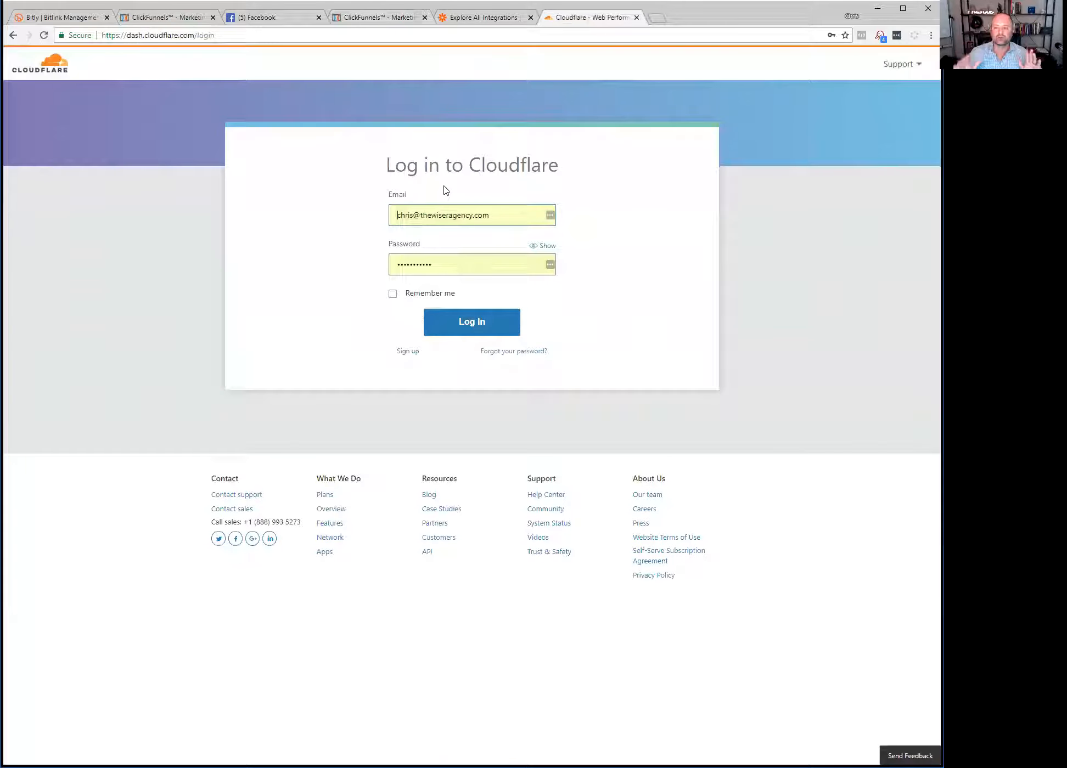
click(471, 323)
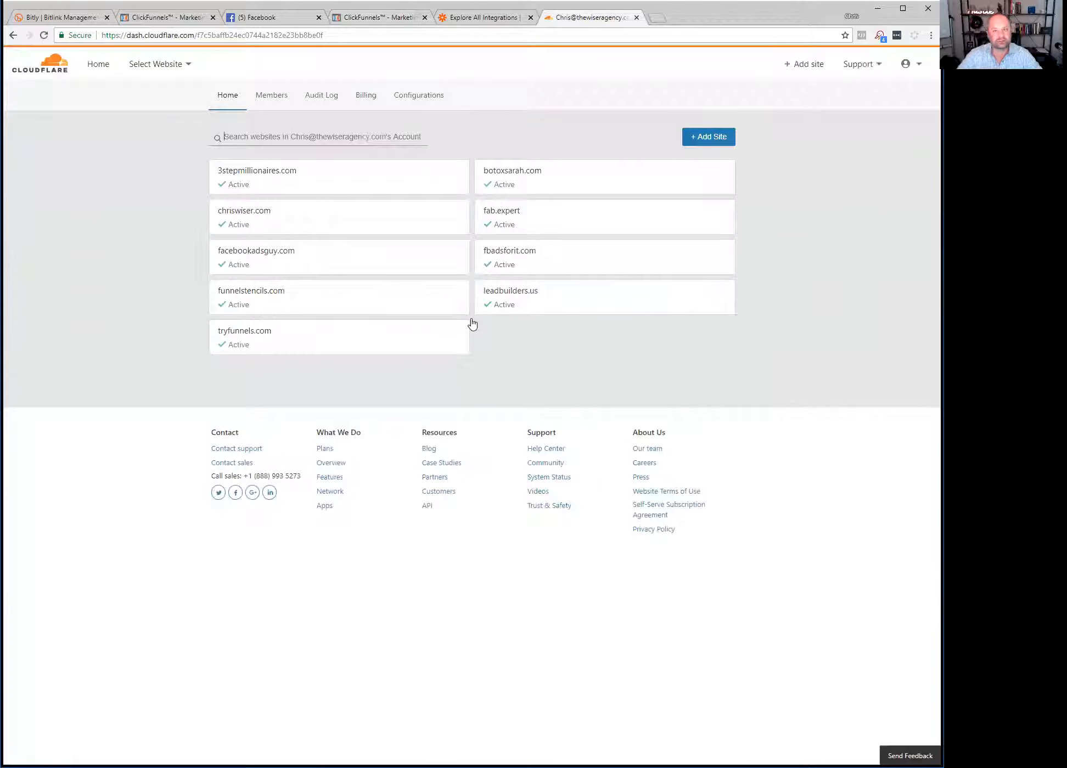
In the DNS settings of the owner's personal website, add a CNAME record named 07312018 pointing to target.clickfunnels.com.
click(255, 215)
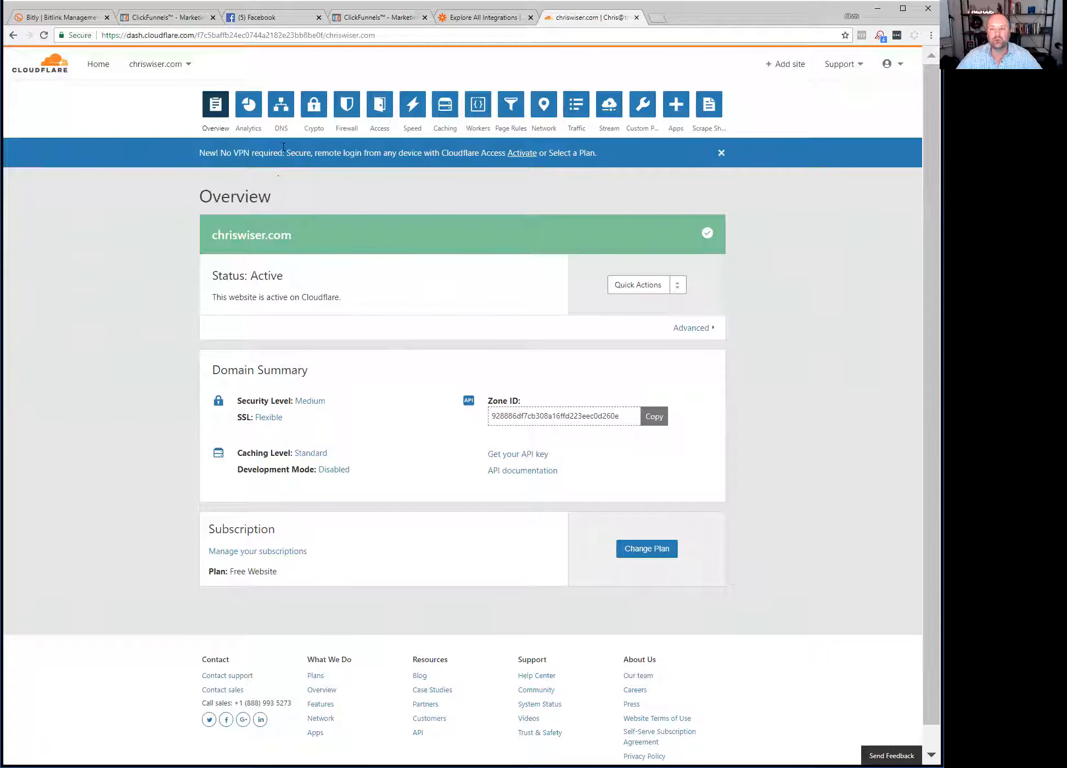
click(283, 114)
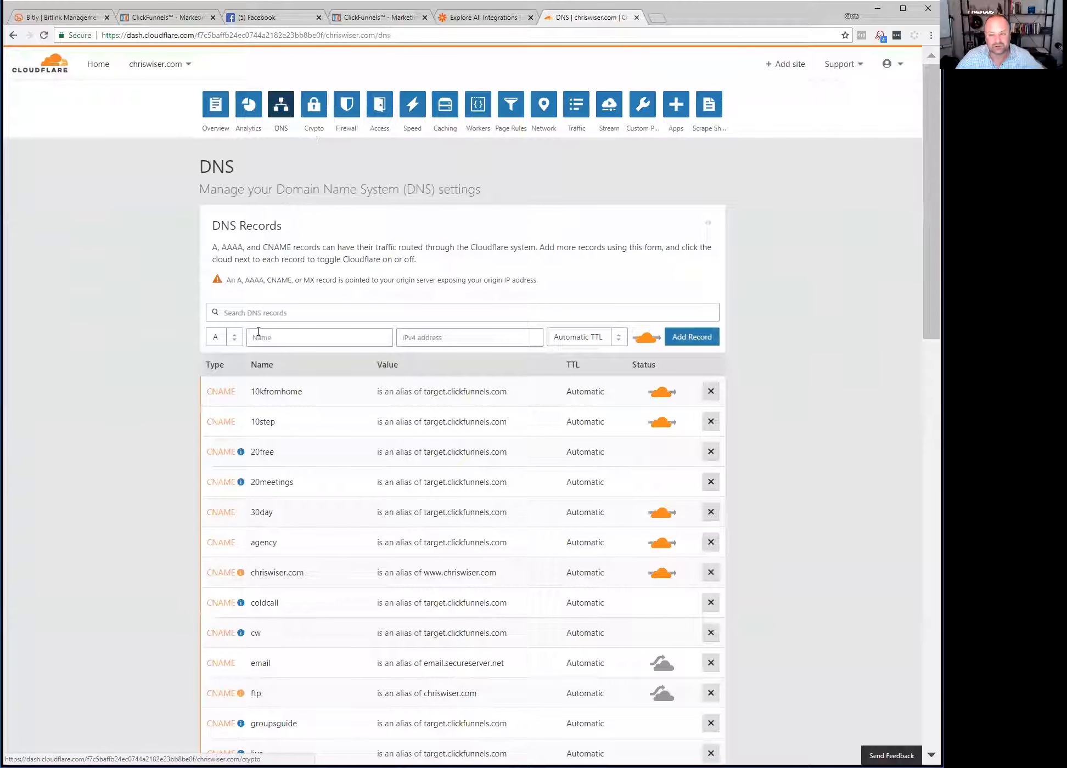
click(232, 345)
click(224, 384)
click(311, 342)
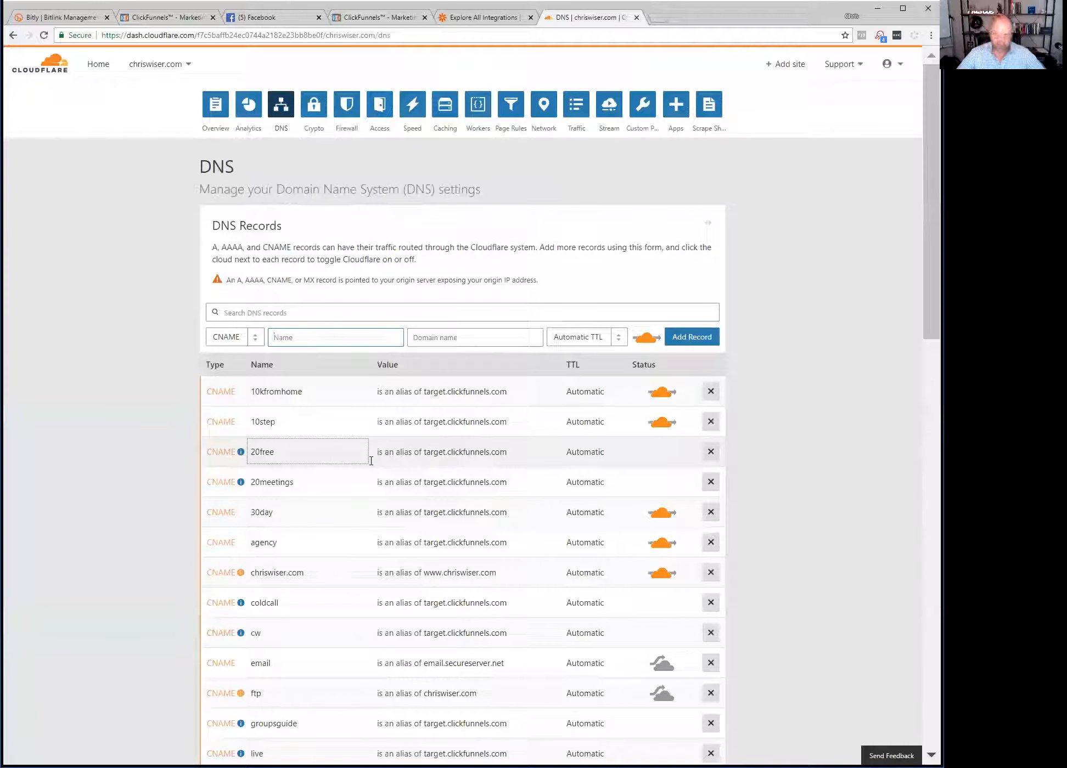
text(07312018)
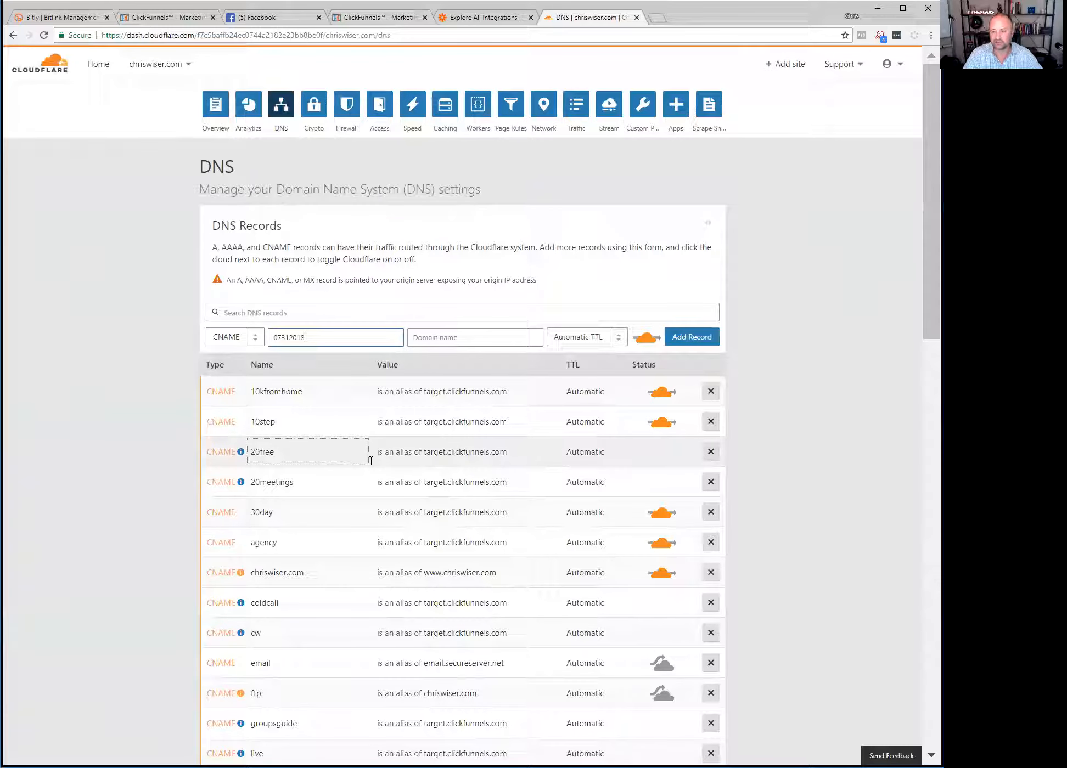
key(Tab)
text(tr)
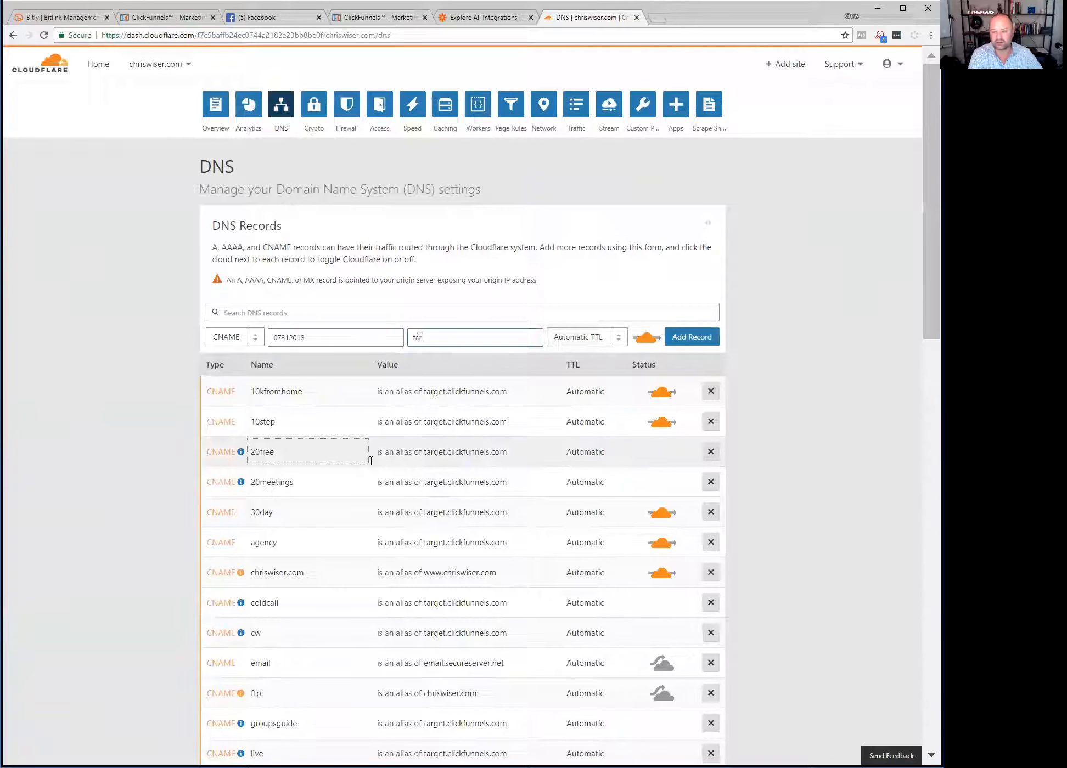
text(rget.clickfunnels.com)
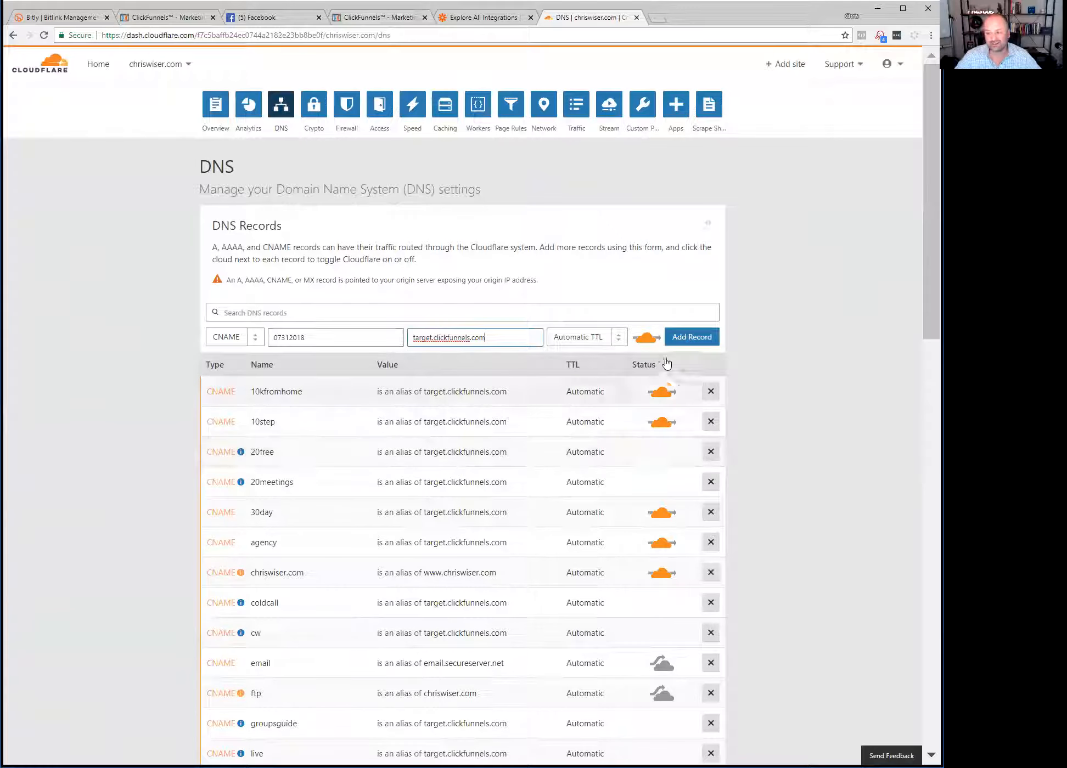
click(683, 338)
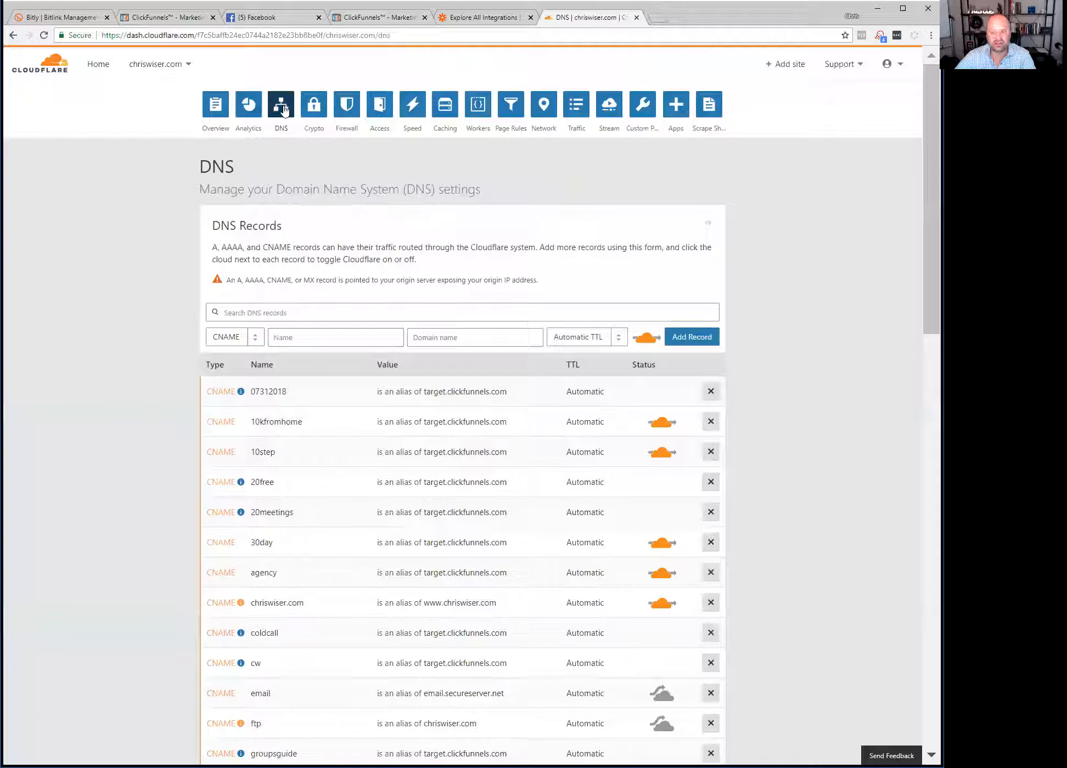
Close Cloudflare, return to ClickFunnels and mark the CNAME setup for the new domain as done.
click(637, 18)
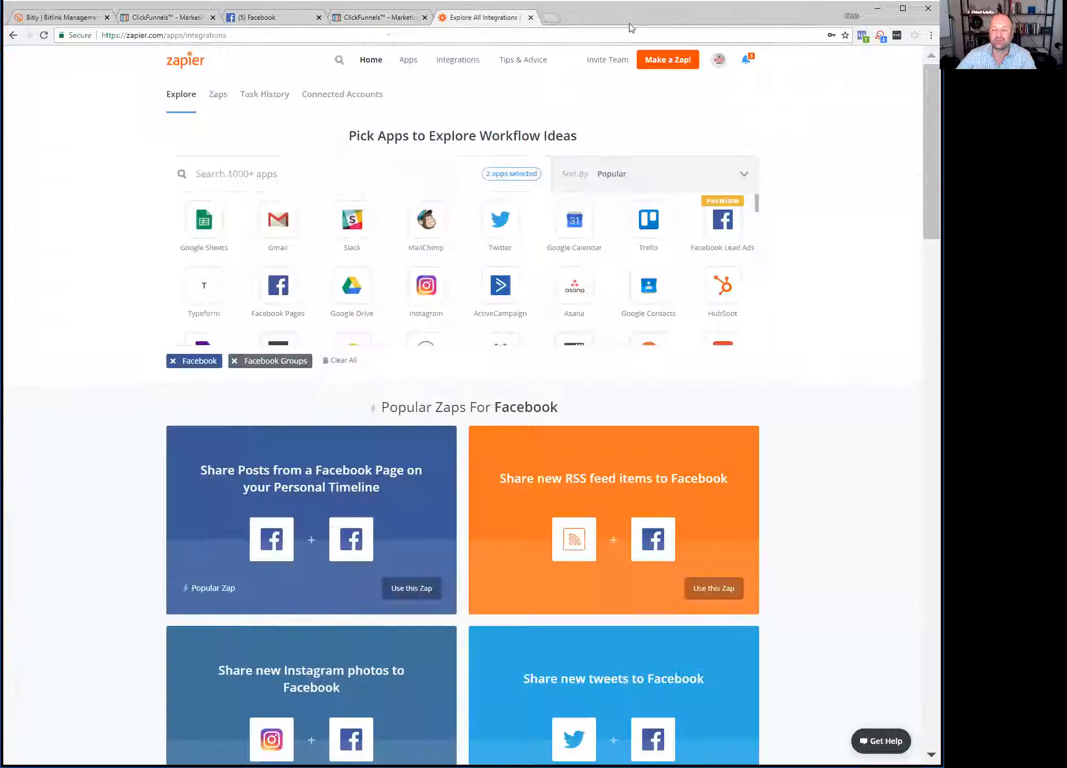
click(383, 19)
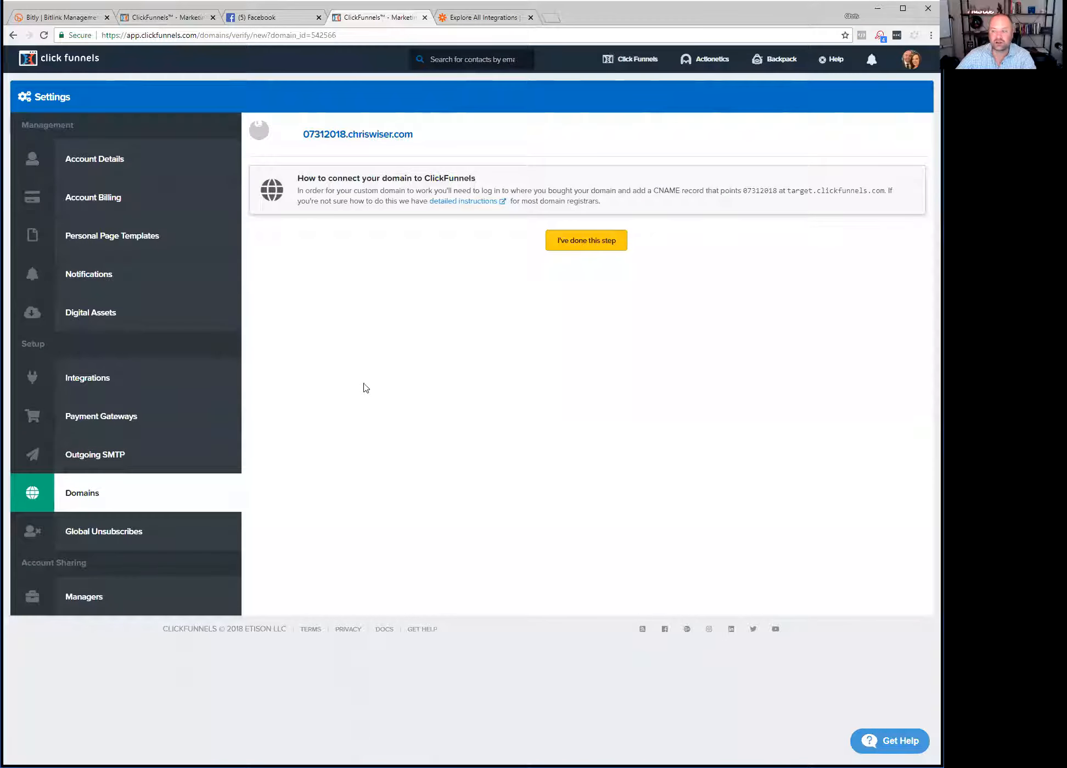
click(579, 244)
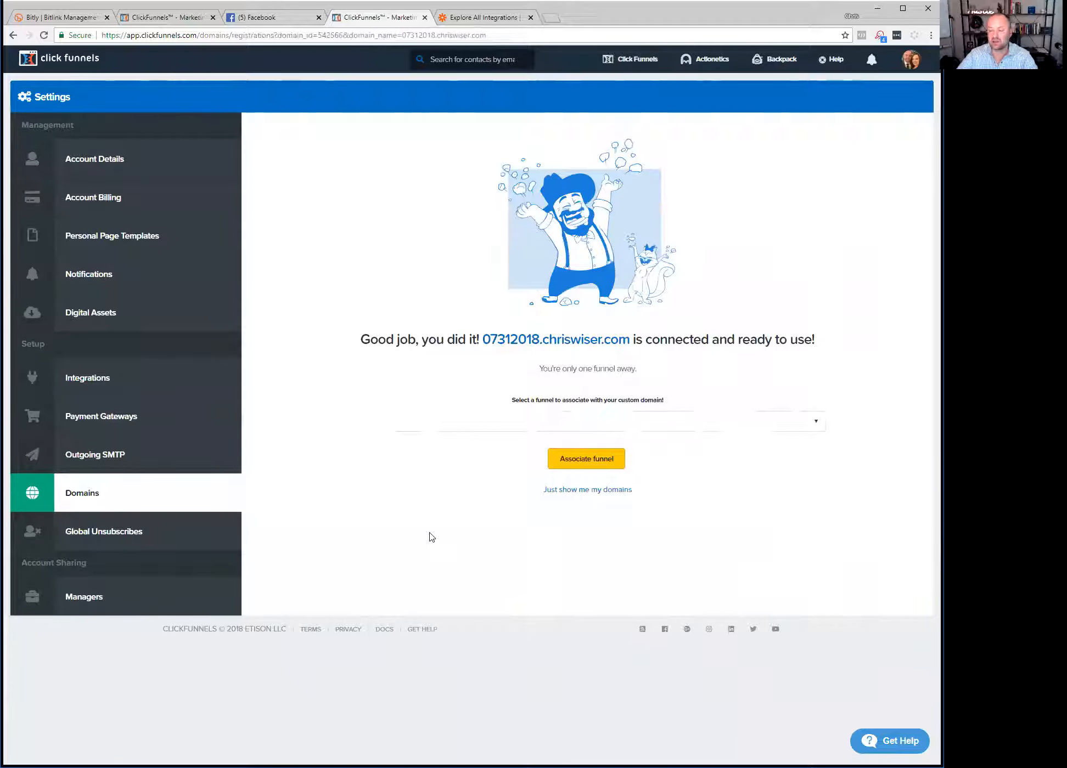
Associate the Facebook Live 30 Day Challenge funnel with the newly connected domain.
click(810, 426)
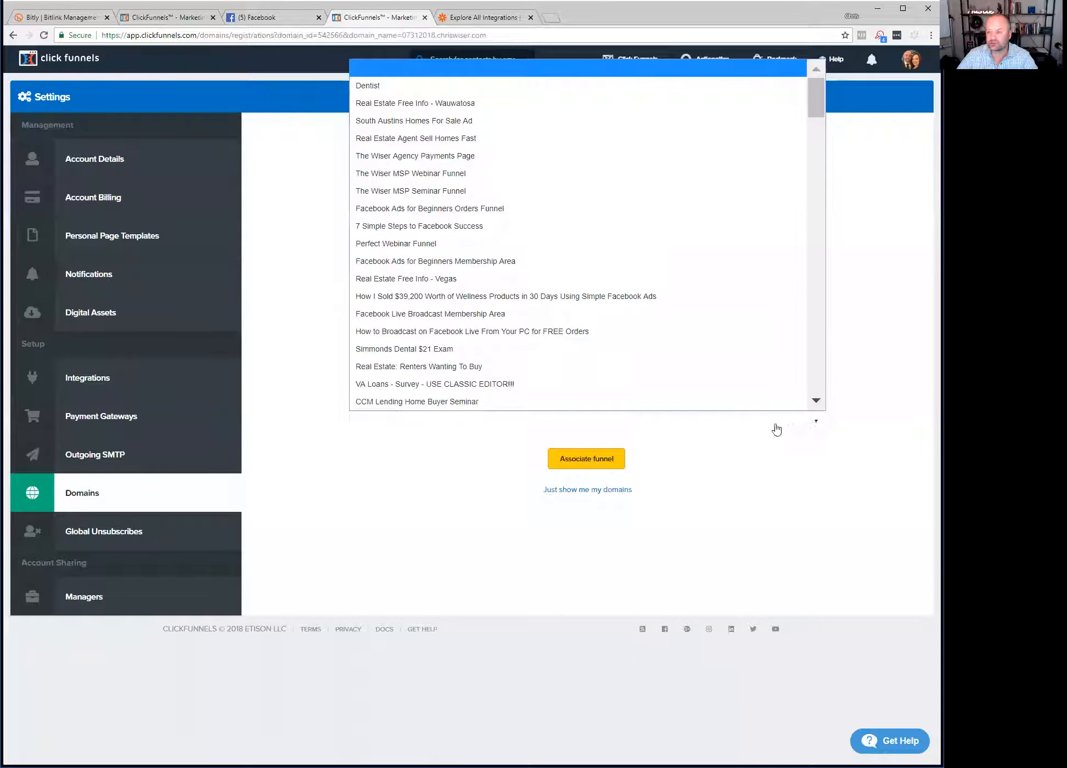
drag(816, 109, 815, 384)
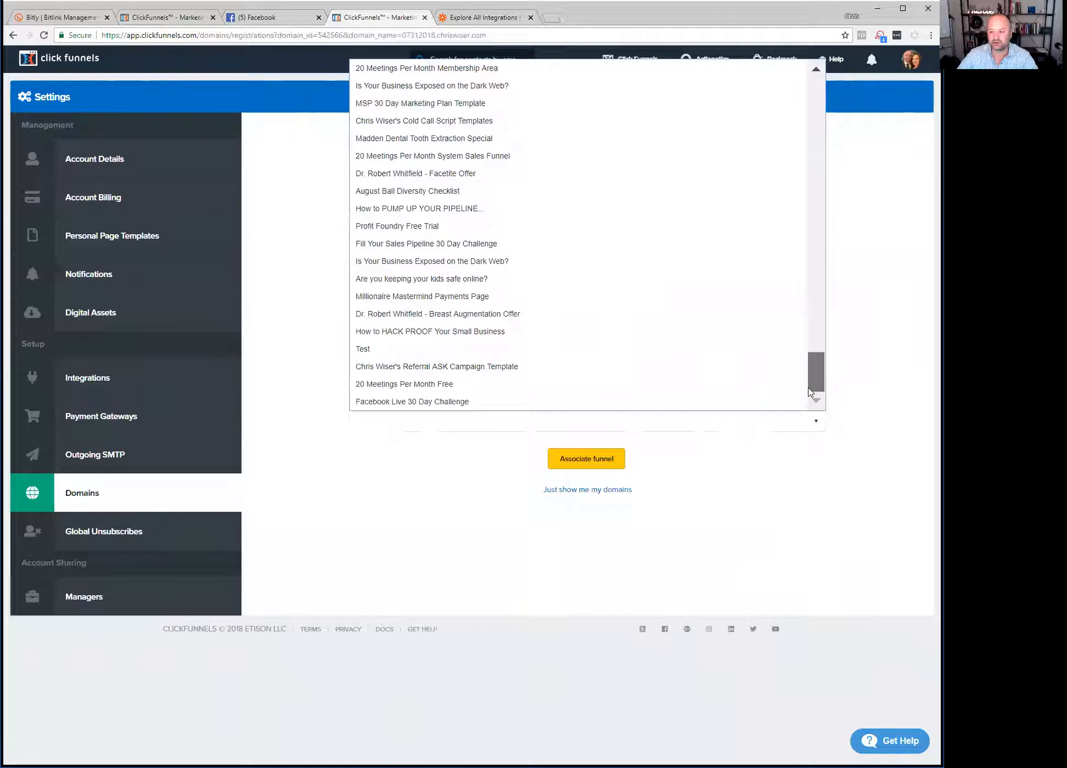
click(666, 405)
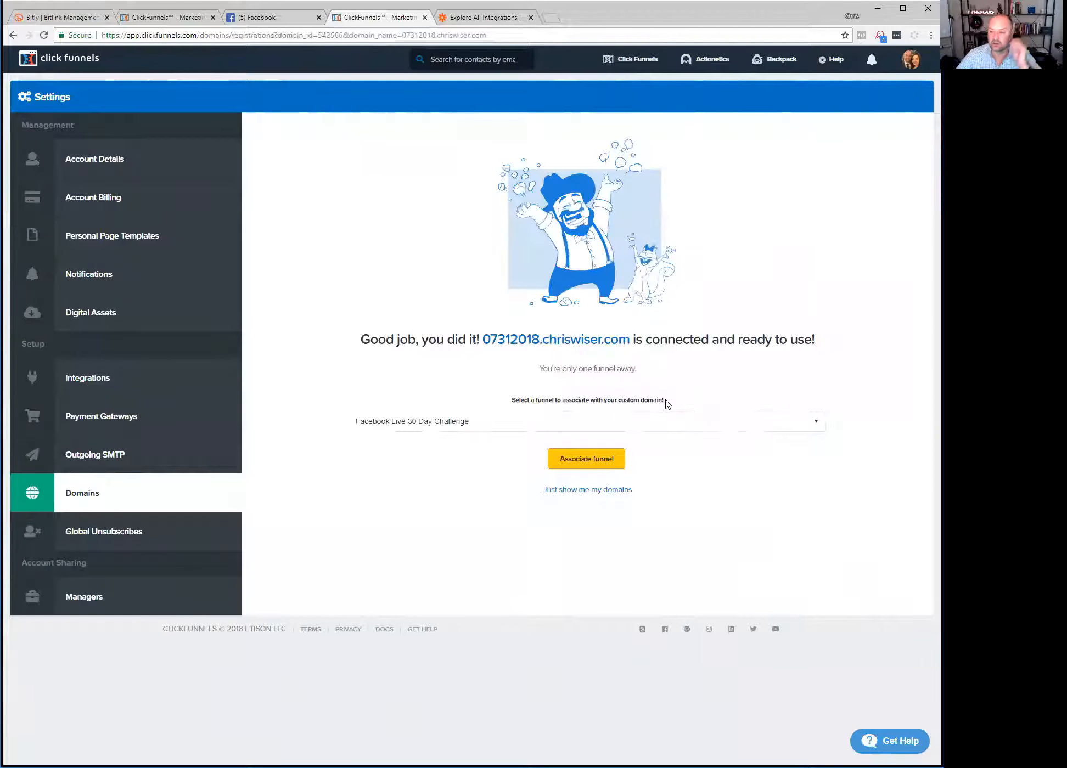
click(591, 462)
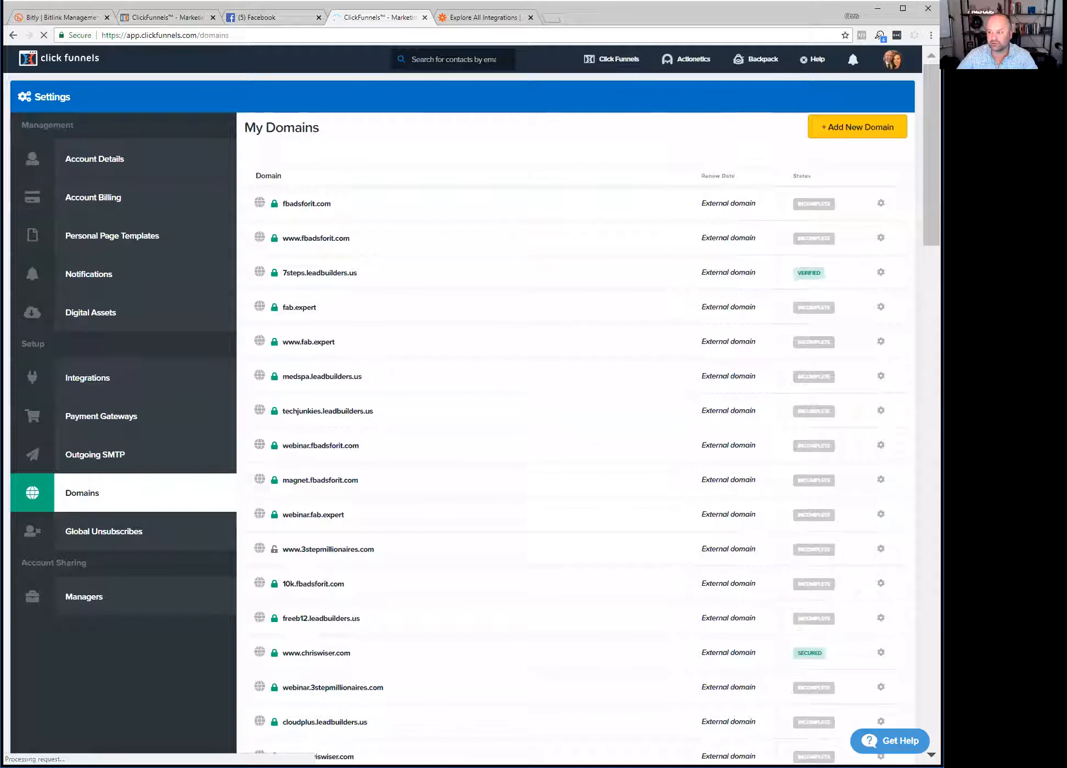
Add SSL to the new 07312018 subdomain in its domain settings.
scroll(884, 462, down, 20)
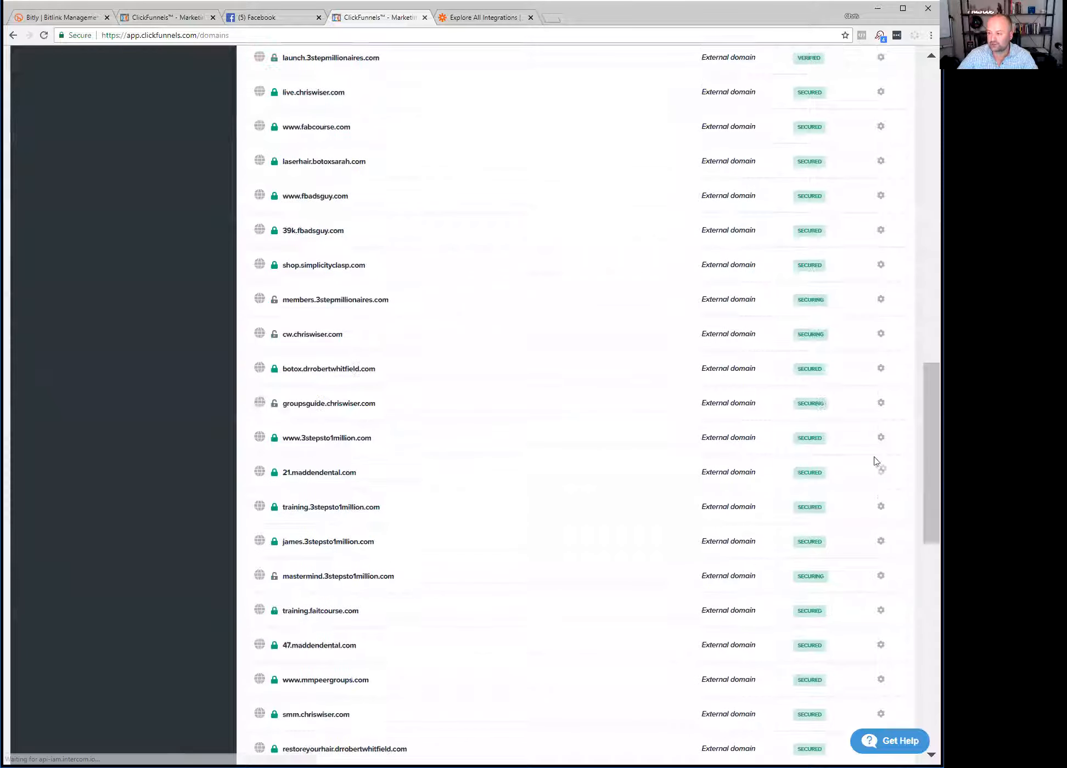
scroll(869, 470, down, 4)
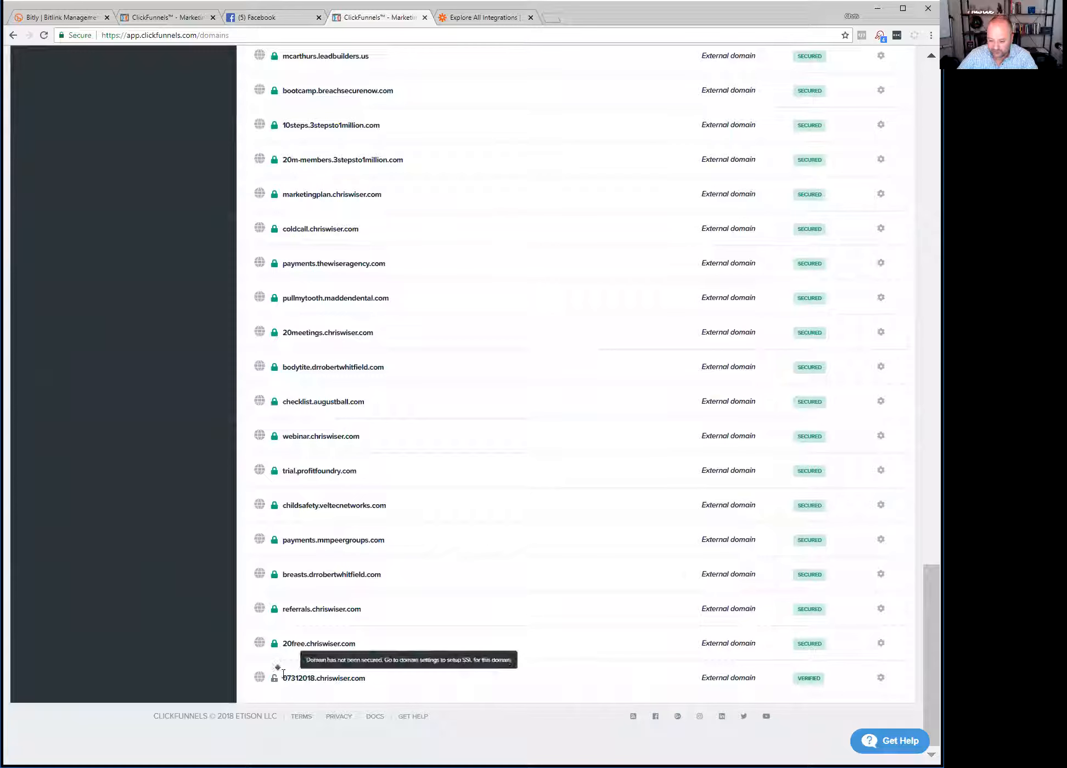
drag(284, 678, 360, 679)
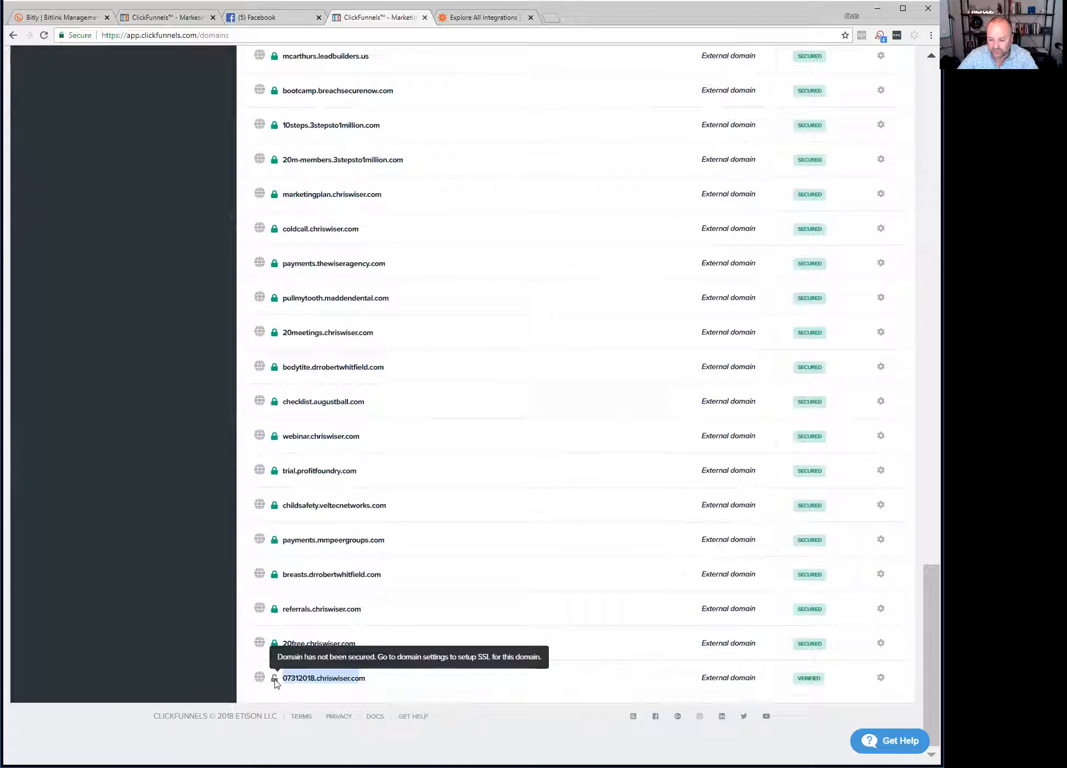
click(380, 682)
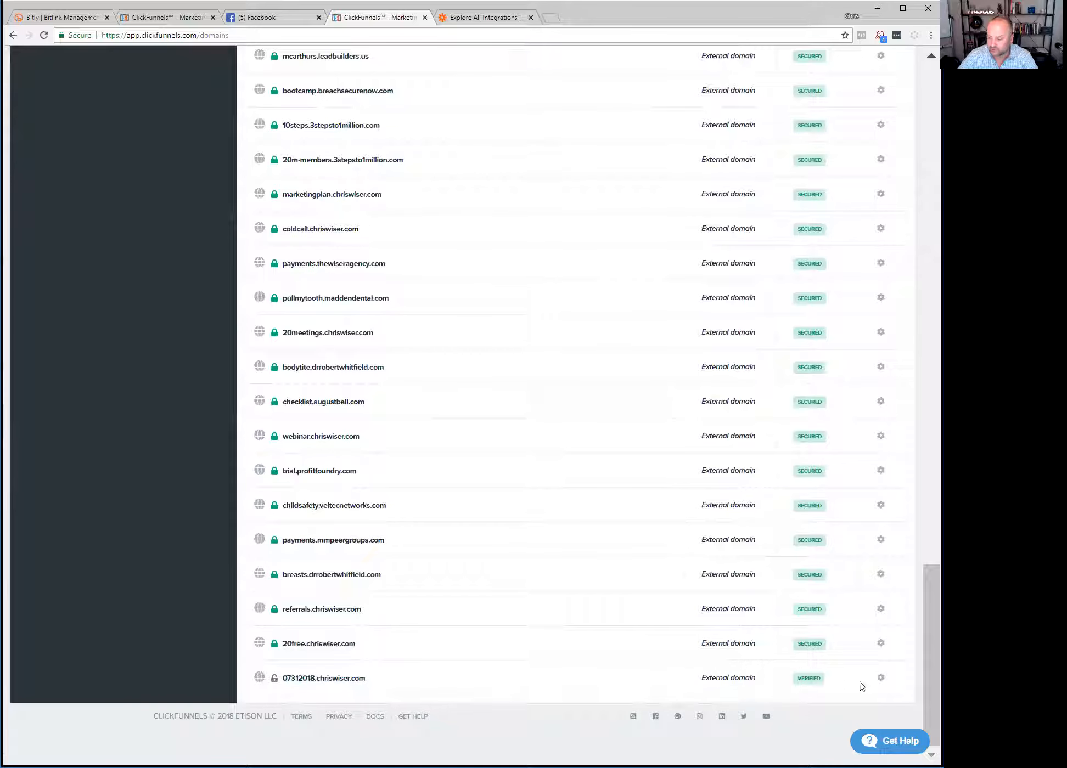
click(881, 680)
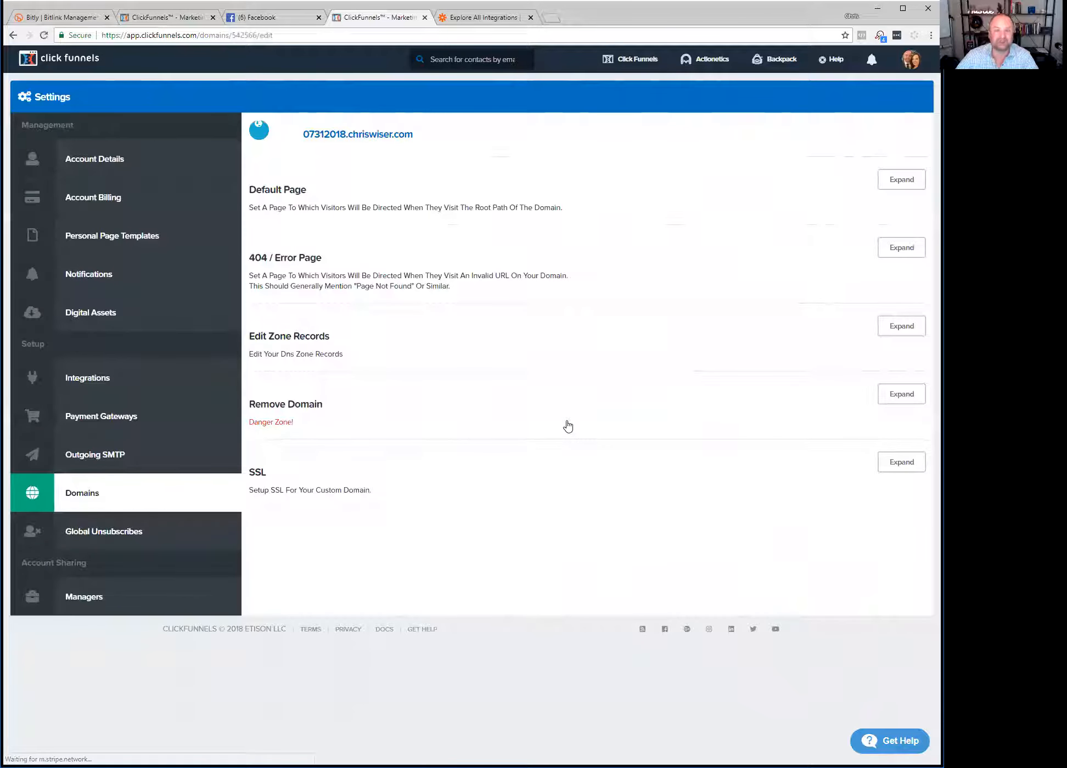
click(902, 463)
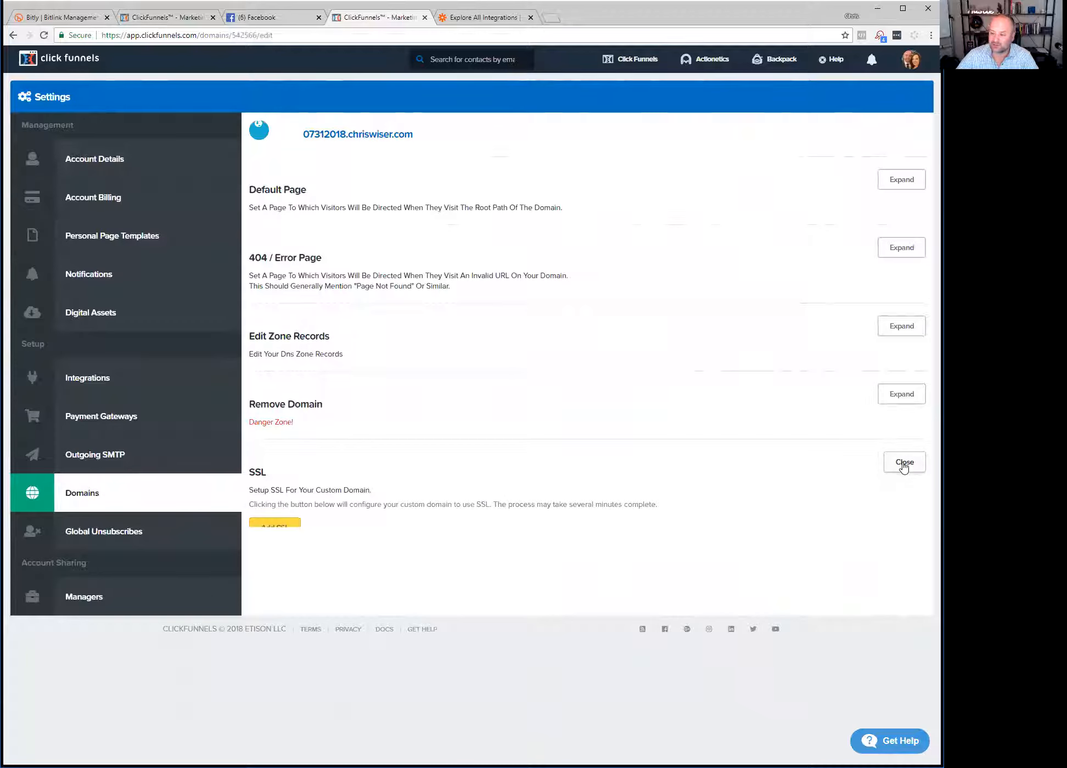
click(285, 533)
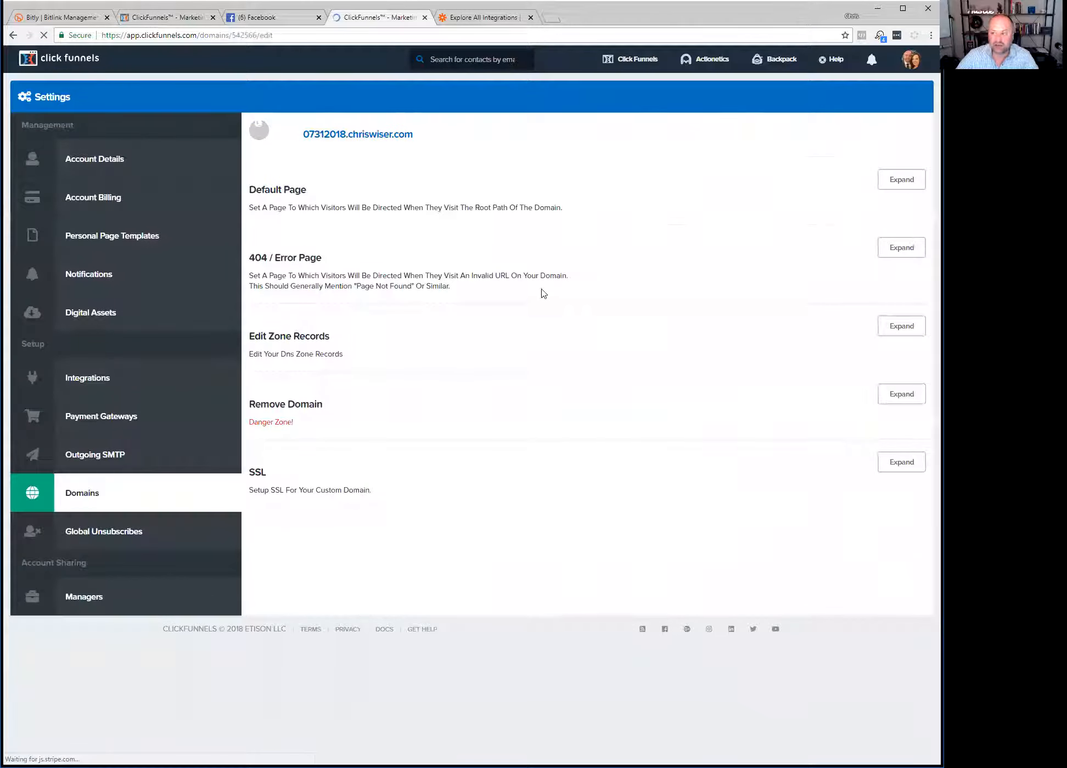
Open the most recently updated Facebook Live 30 Day Challenge funnel and check the web address of its Optin step.
mouse_move(639, 62)
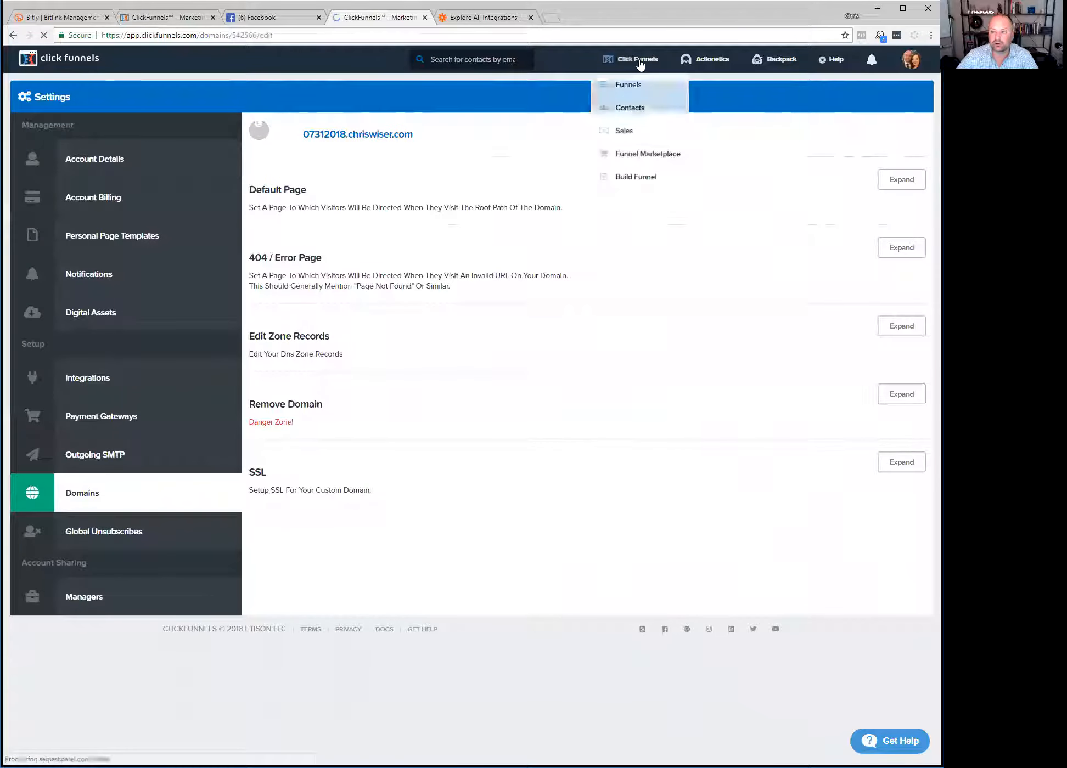
click(635, 86)
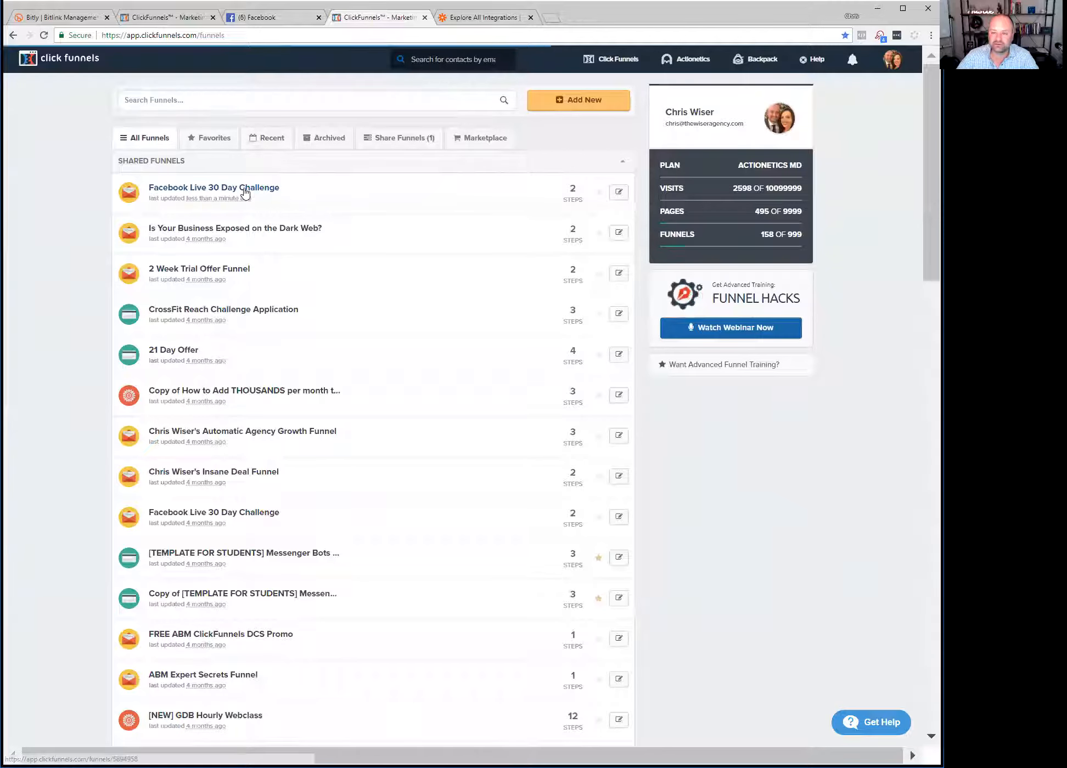
click(262, 199)
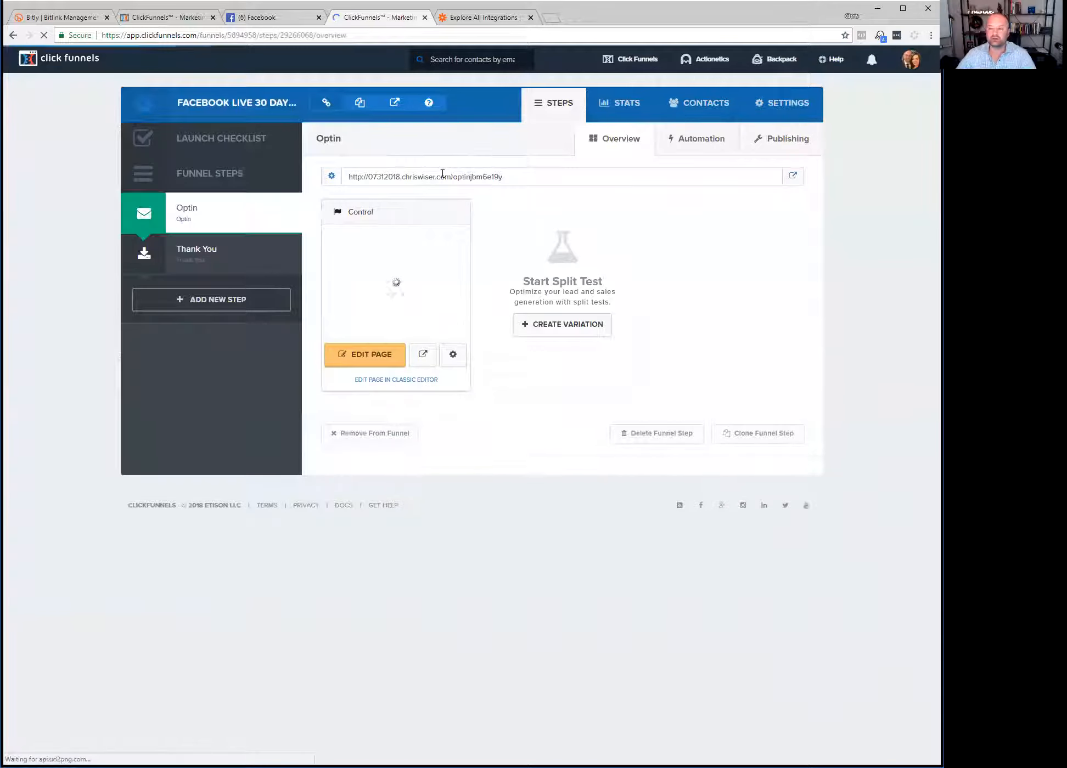
drag(509, 175, 375, 179)
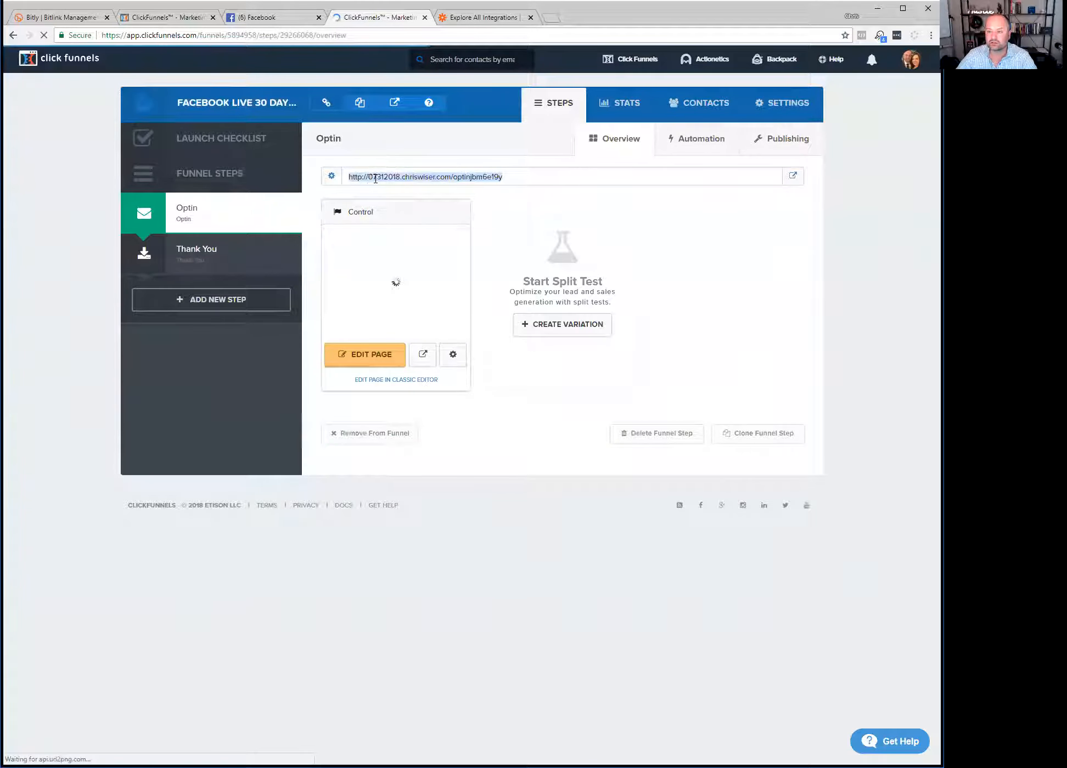
click(685, 237)
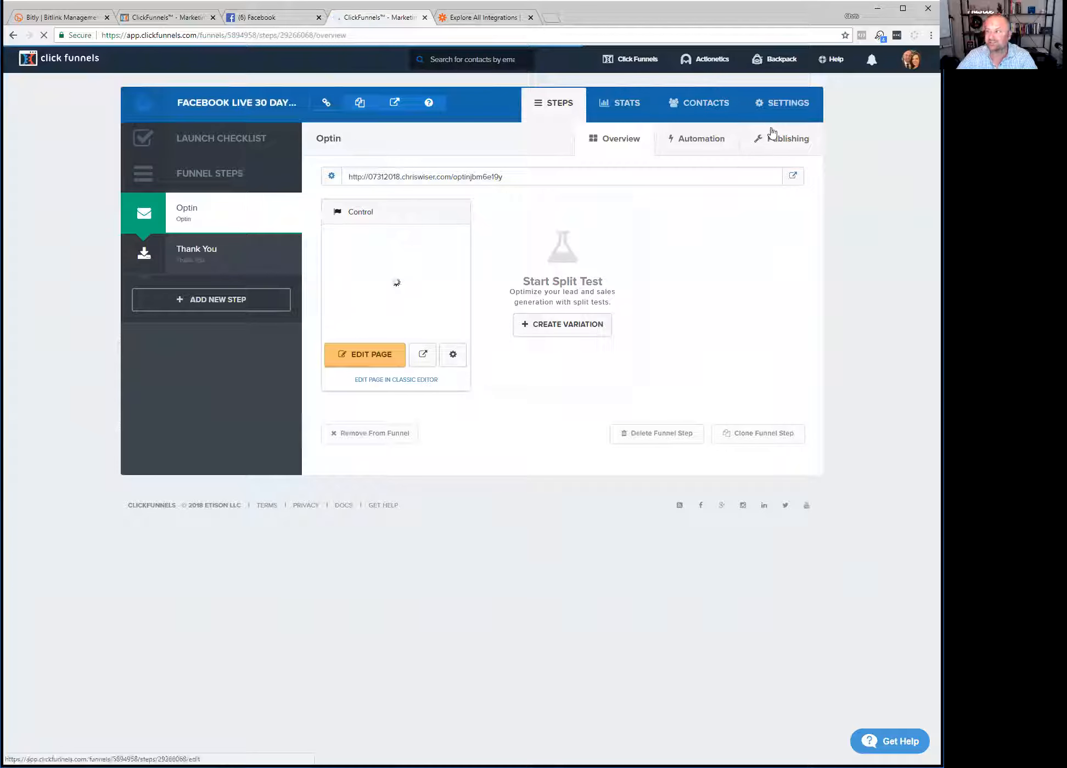
Rename the funnel as 07312018 Test Website in its settings.
click(787, 112)
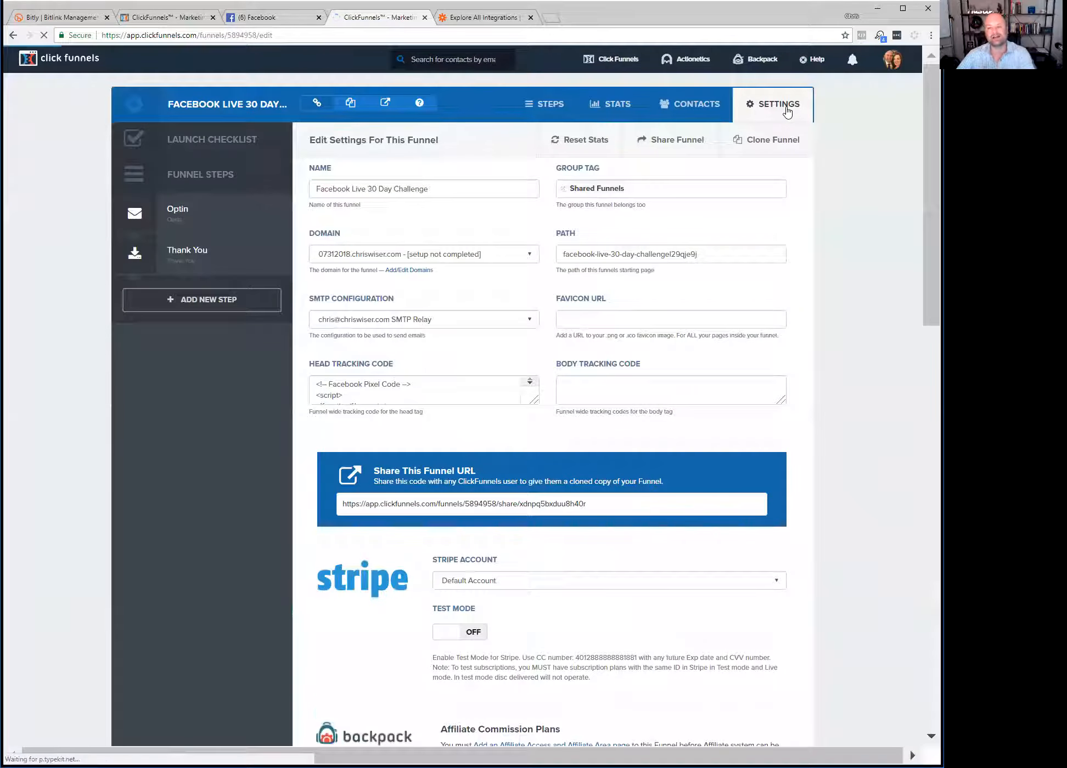
drag(464, 187, 310, 190)
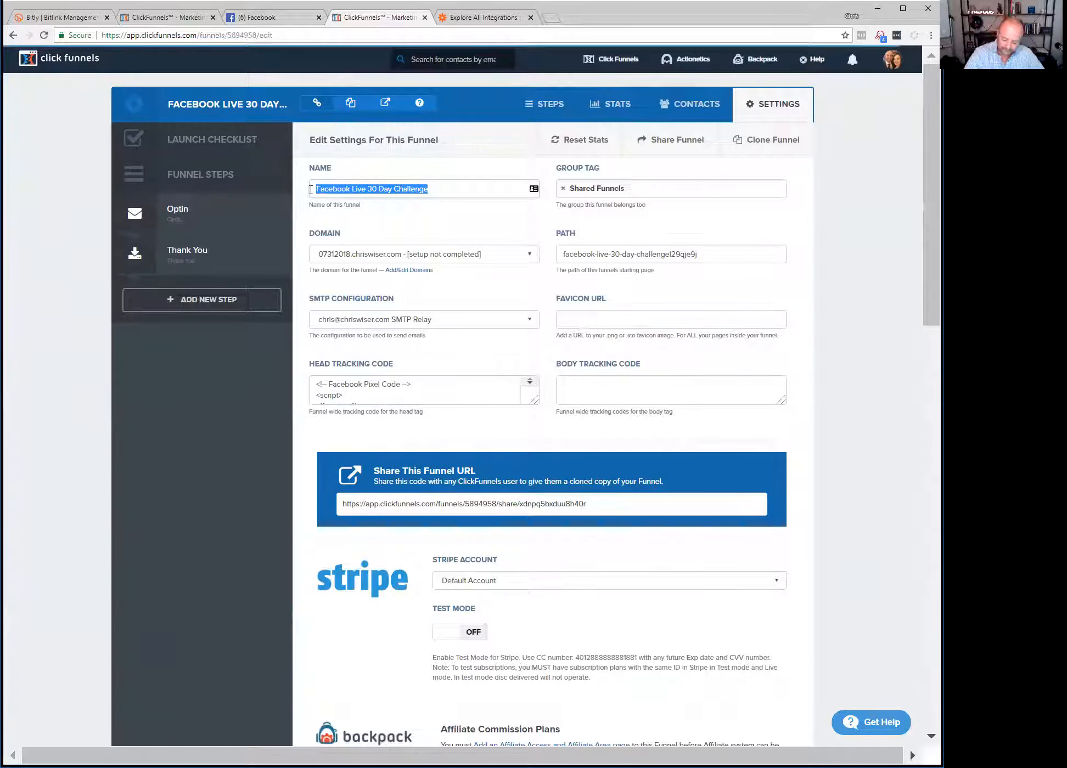
text(07312018 Test Website)
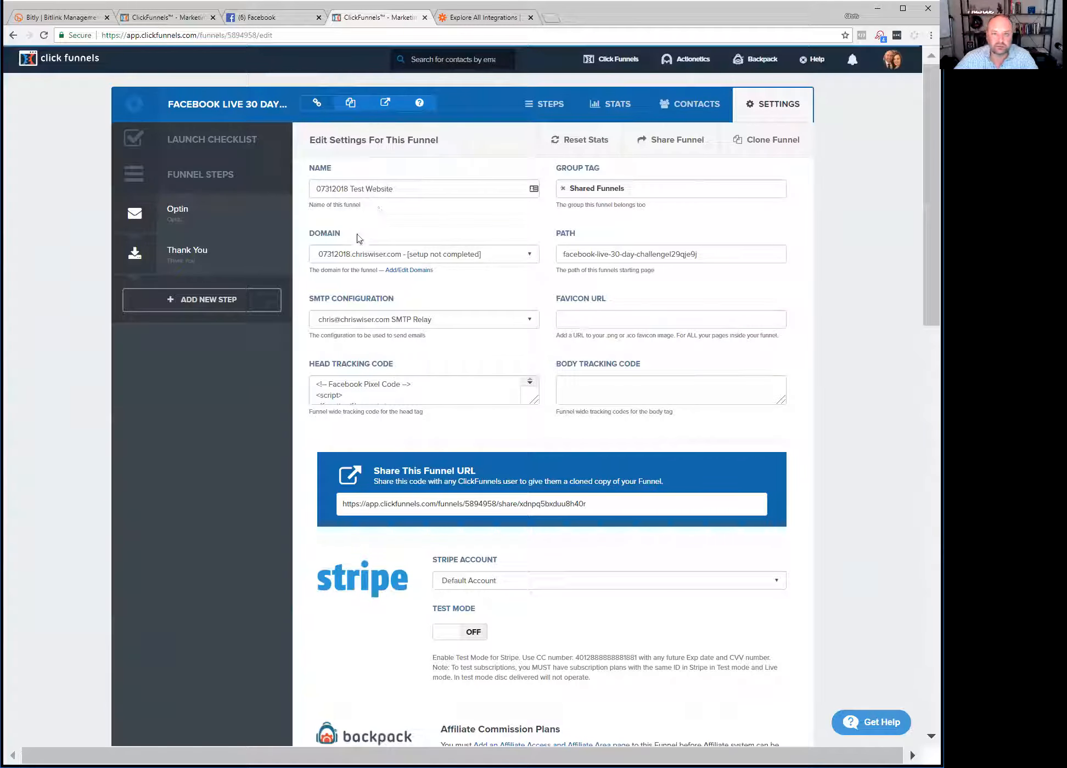
Remove the Shared Funnels group tag and clear the funnel's path.
click(563, 189)
click(587, 187)
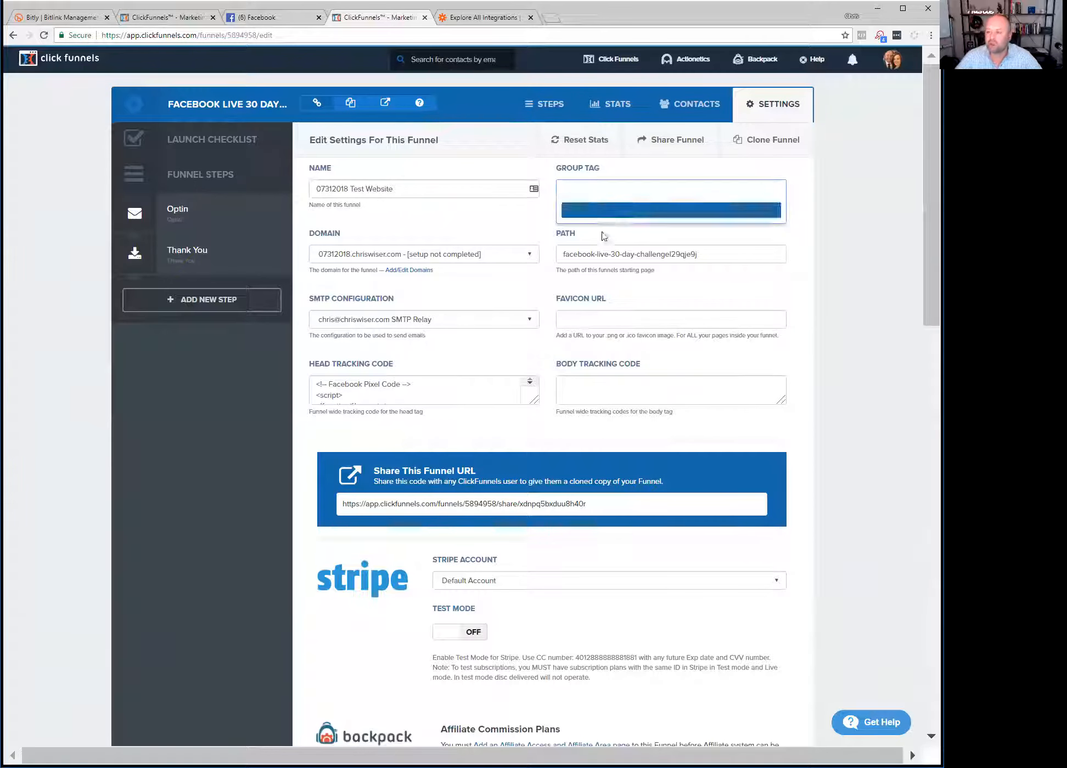
click(707, 252)
drag(707, 252, 551, 255)
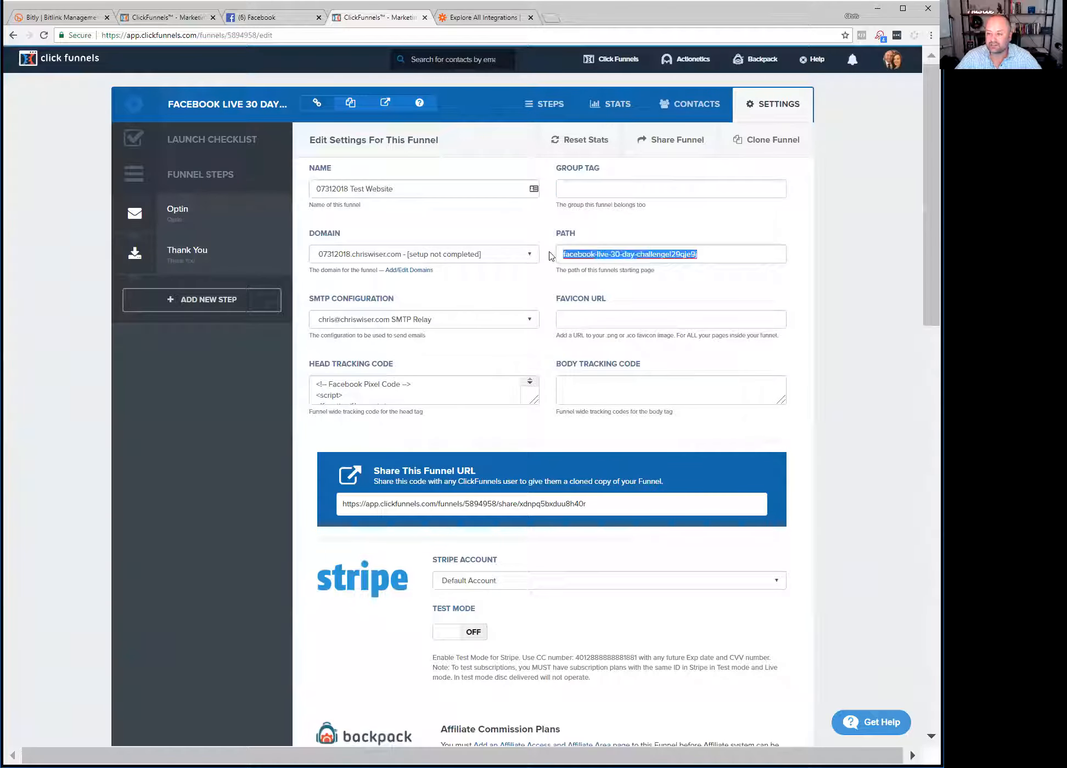
key(BackSpace)
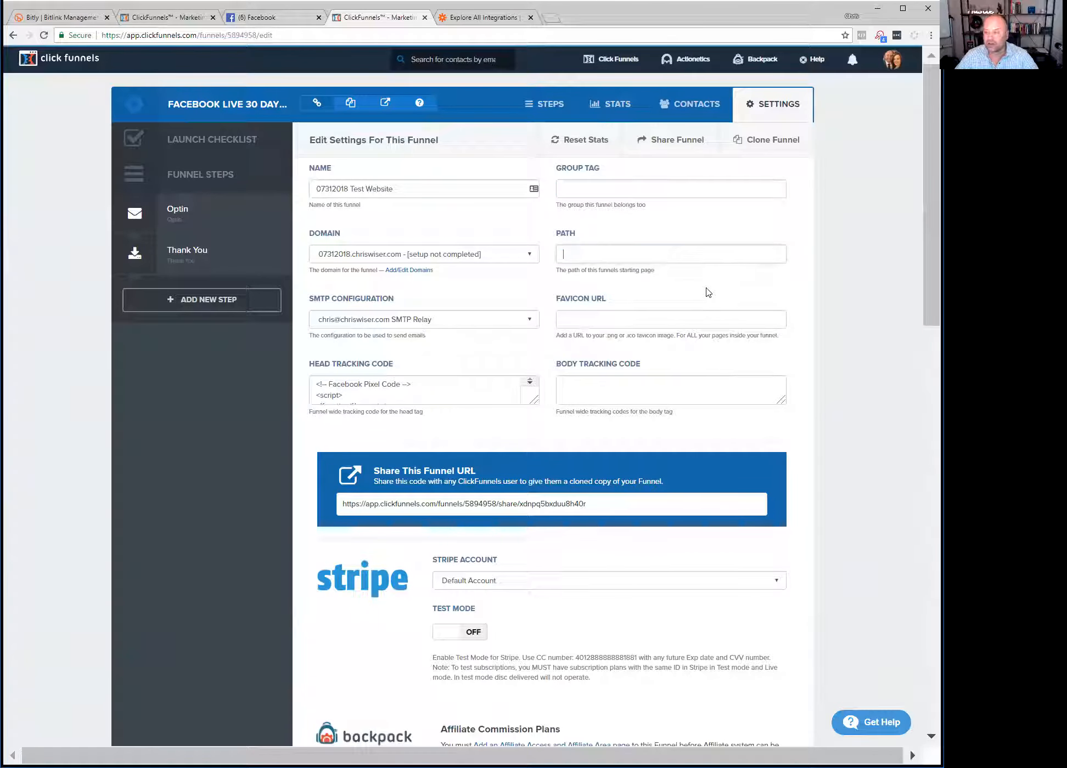
drag(653, 272, 553, 271)
click(679, 280)
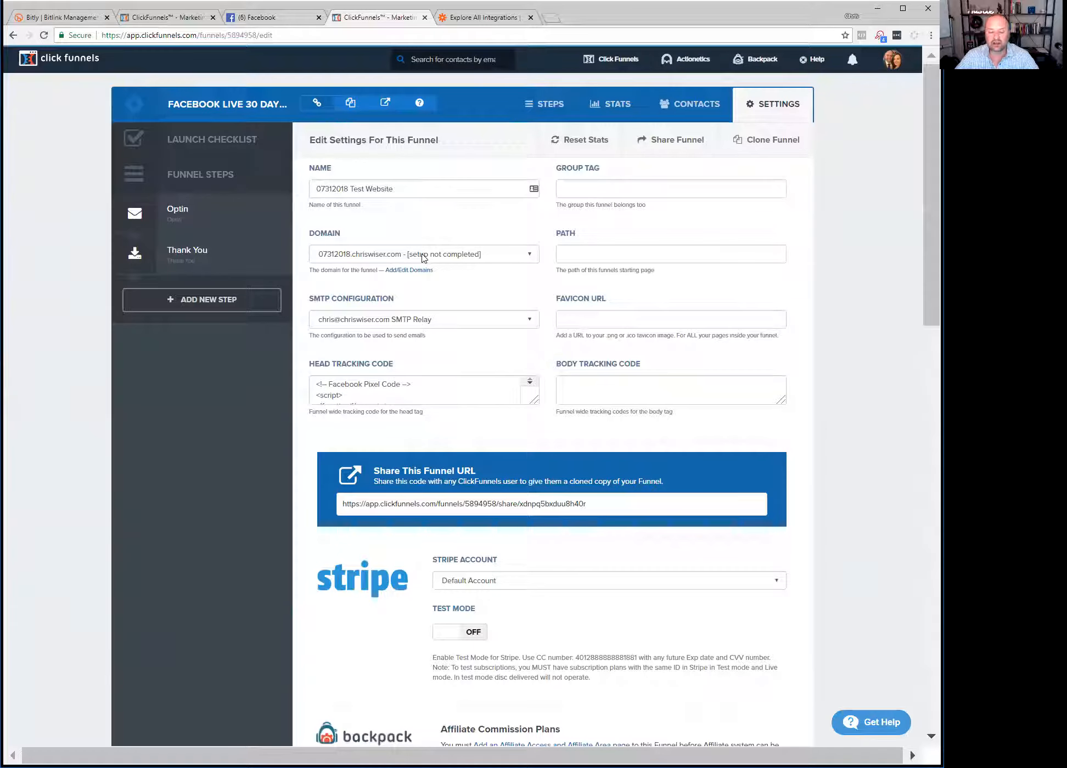
Delete all of the Facebook Pixel code from the funnel's head tracking code.
drag(398, 301, 309, 302)
click(416, 300)
drag(531, 405, 543, 462)
triple_click(501, 457)
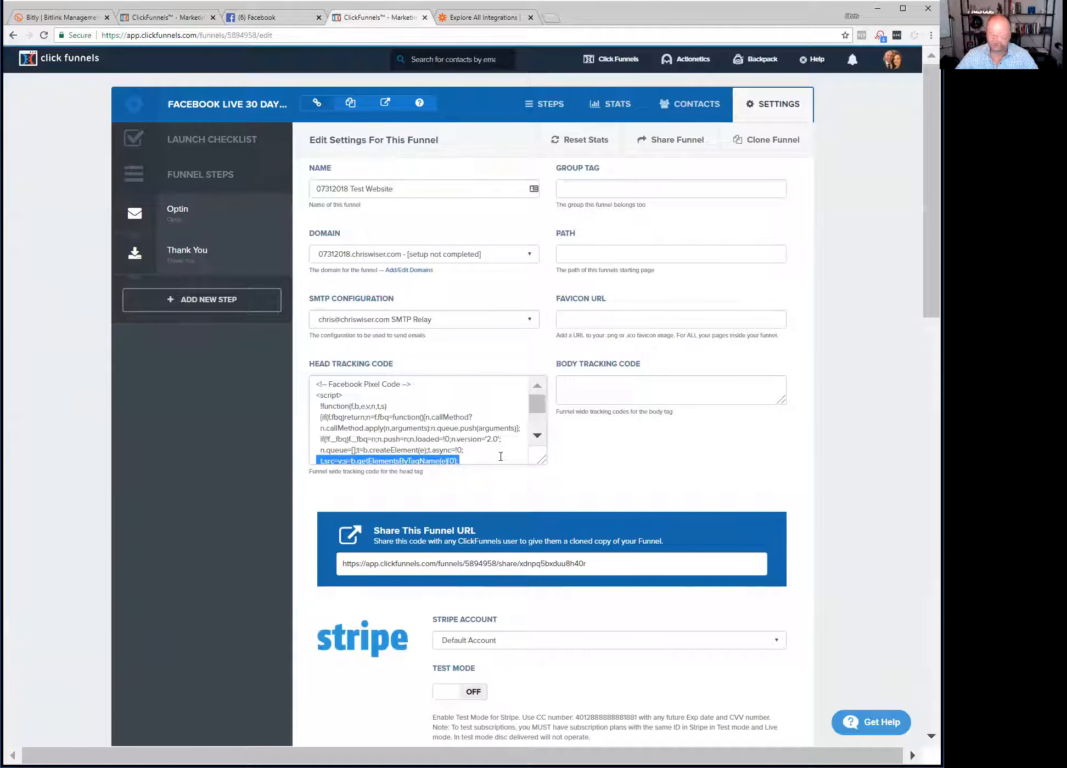
key(BackSpace)
key(BackSpace)
key(BackSpace)
key(BackSpace)
key(BackSpace)
key(BackSpace)
key(BackSpace)
key(BackSpace)
key(BackSpace)
key(BackSpace)
key(BackSpace)
key(BackSpace)
drag(543, 463, 557, 554)
drag(315, 382, 554, 640)
key(BackSpace)
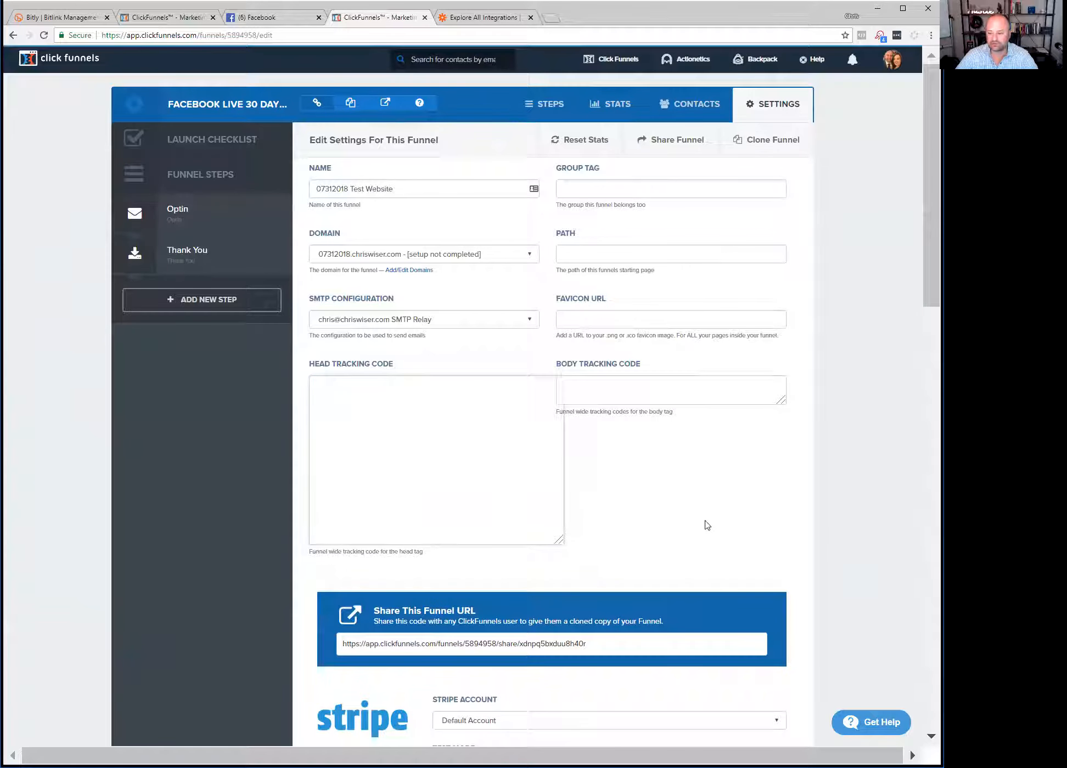
drag(561, 545, 525, 478)
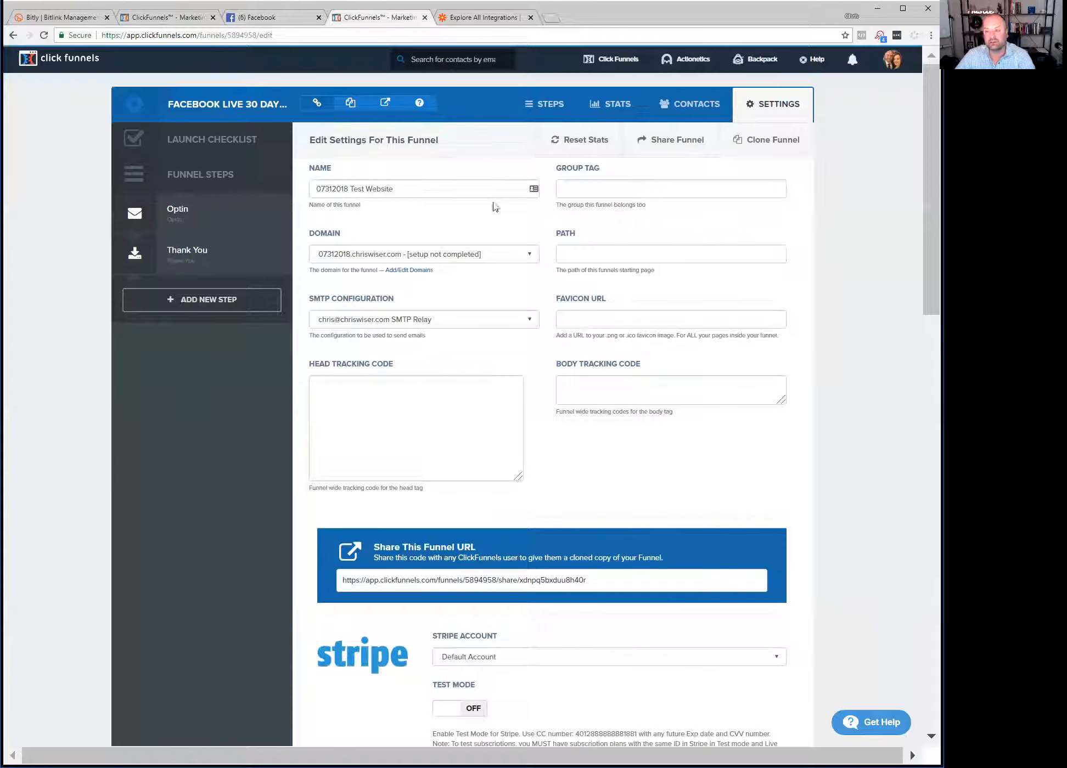
Save and update the funnel's settings.
drag(379, 188, 304, 189)
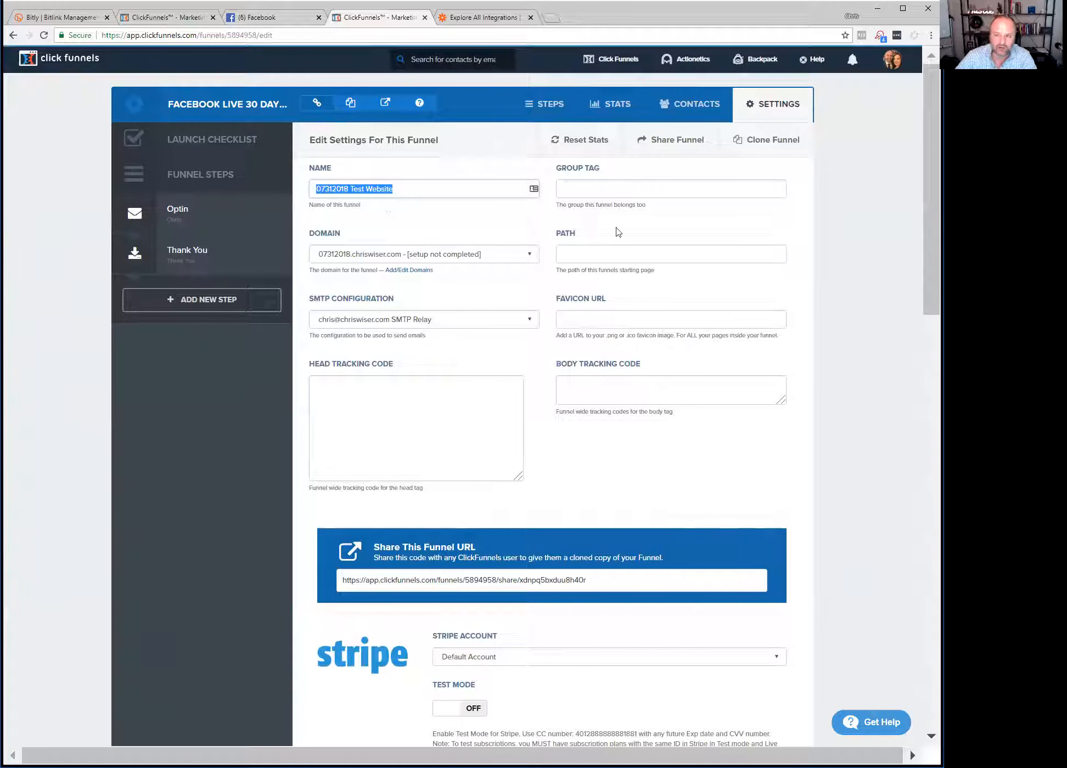
drag(925, 217, 901, 574)
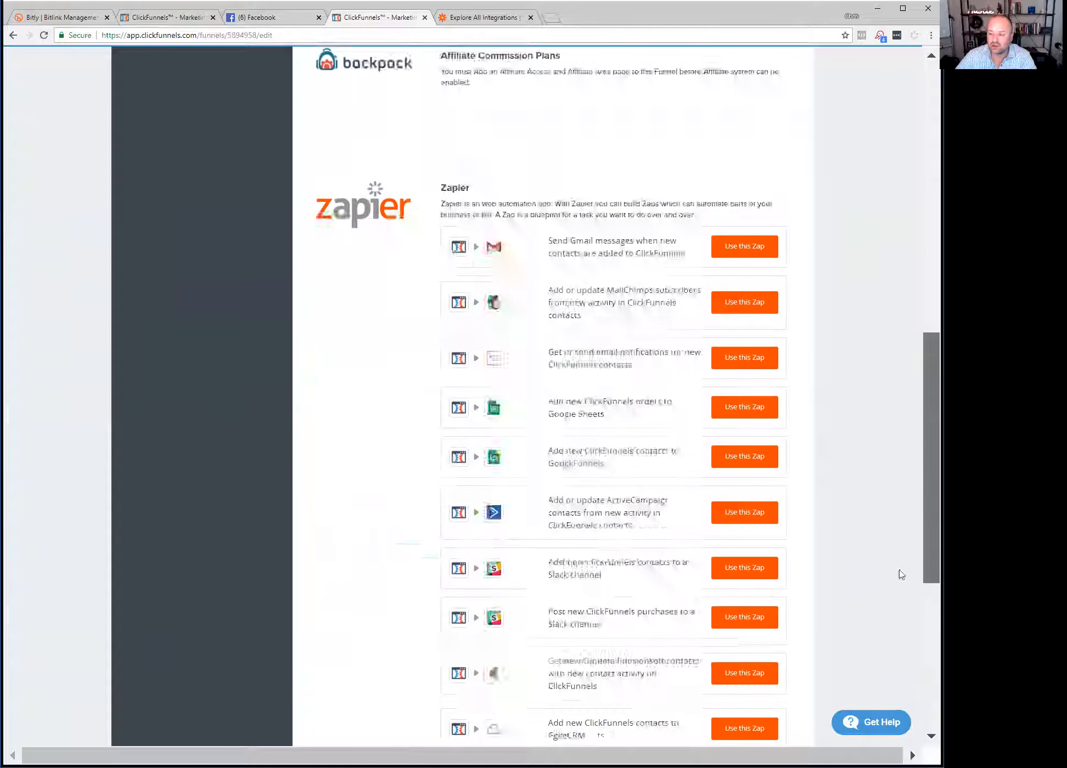
scroll(901, 574, down, 7)
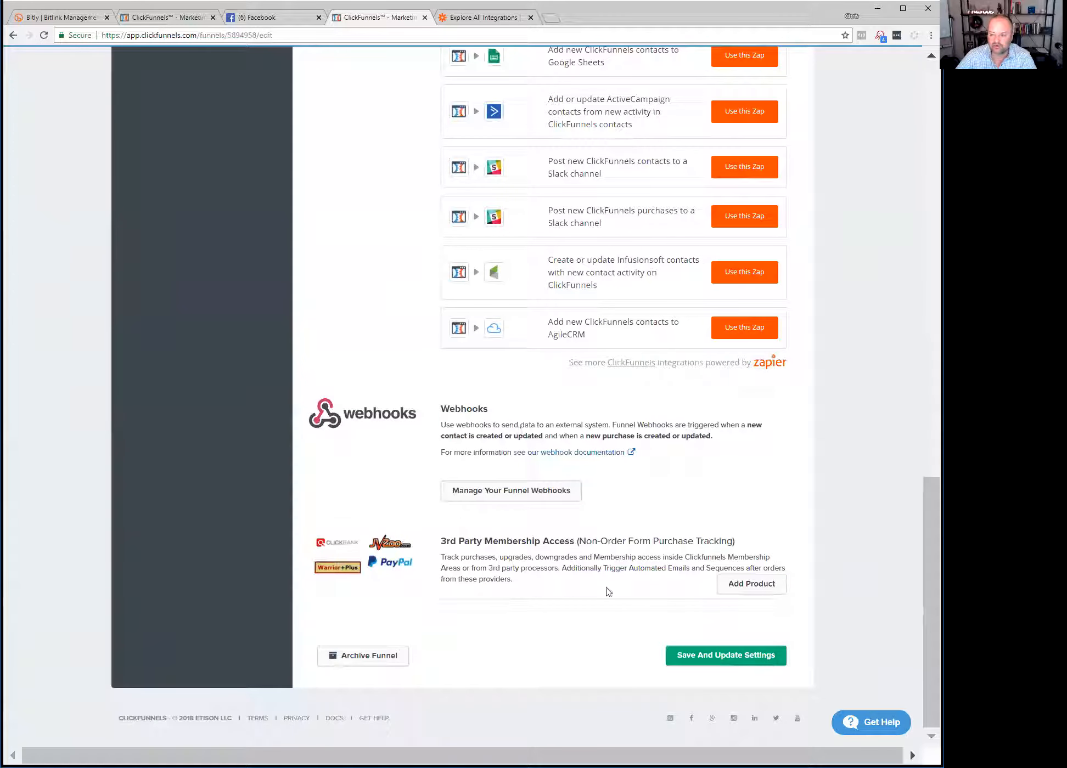
click(728, 661)
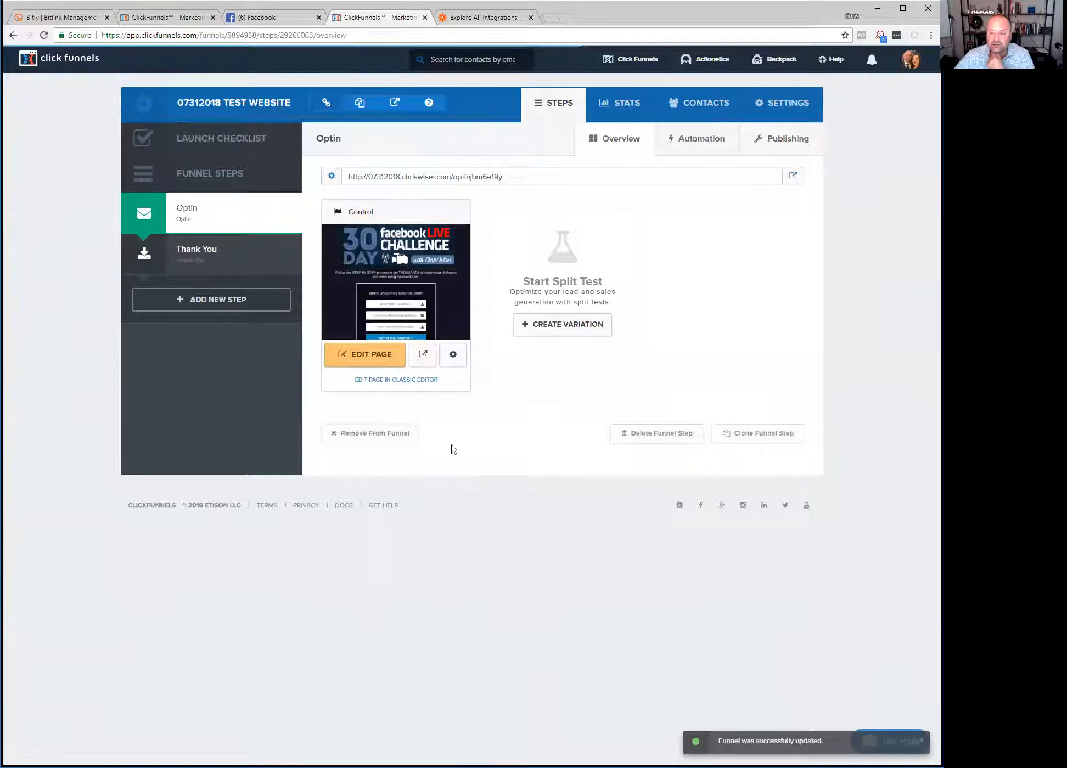
Open the Optin page in the page editor and set the header image's alt text to Logo.
click(375, 358)
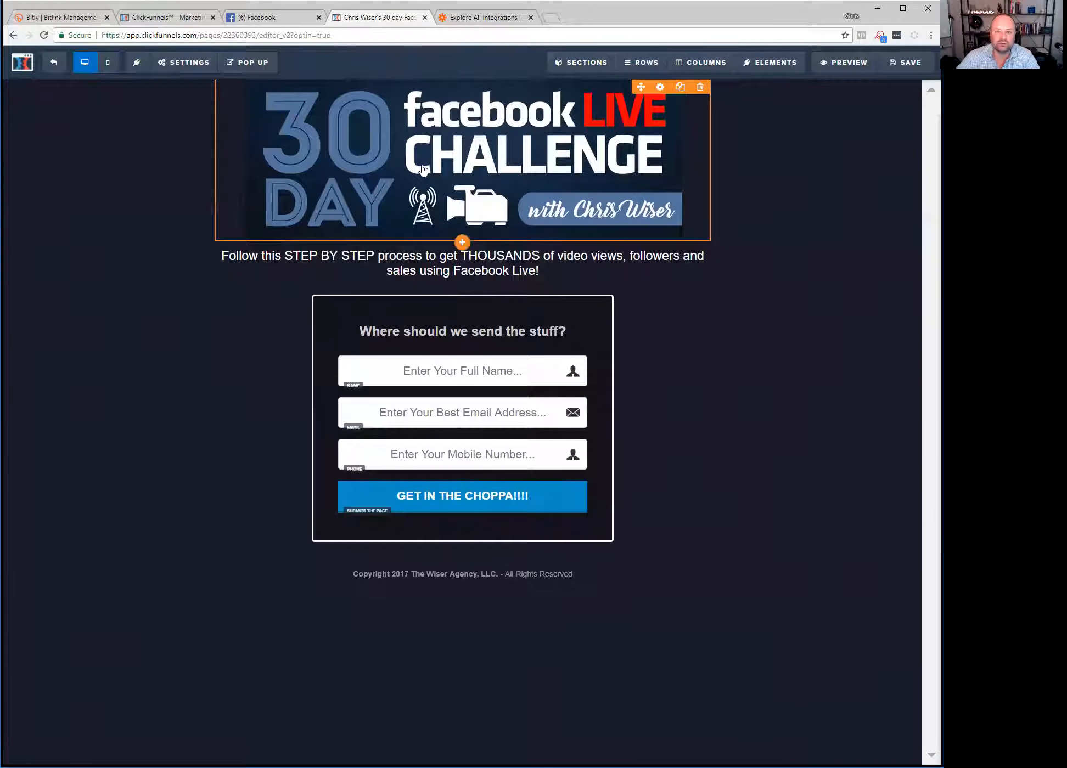
click(465, 199)
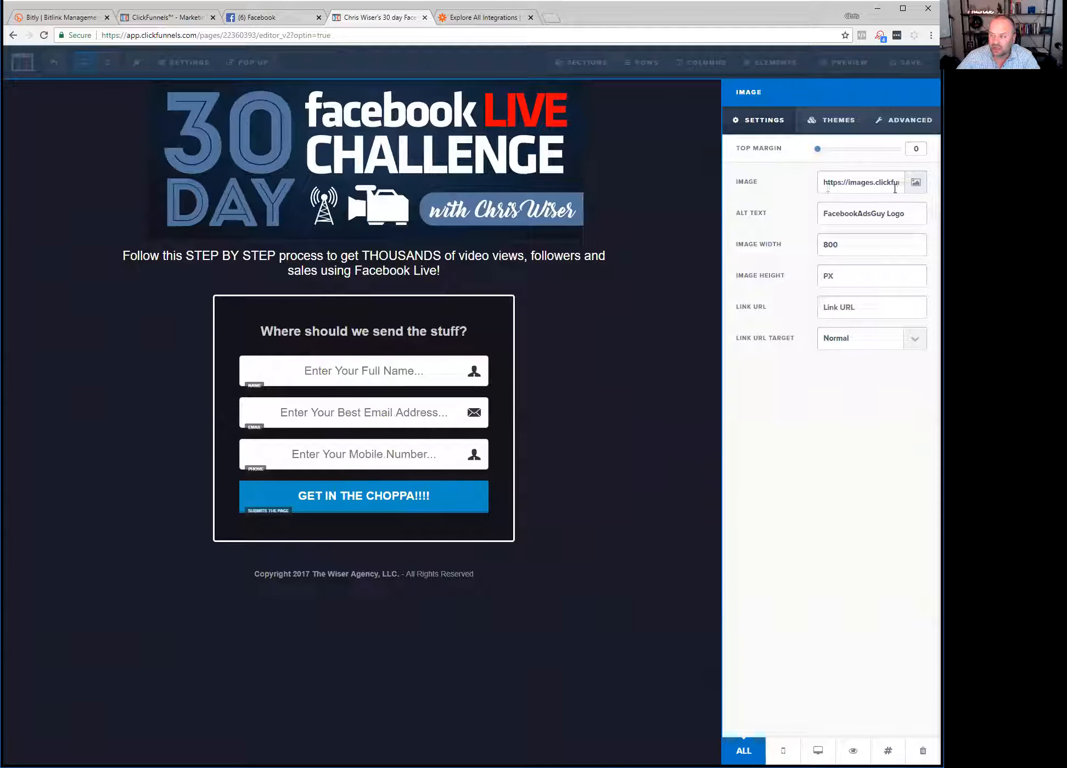
drag(907, 217, 792, 213)
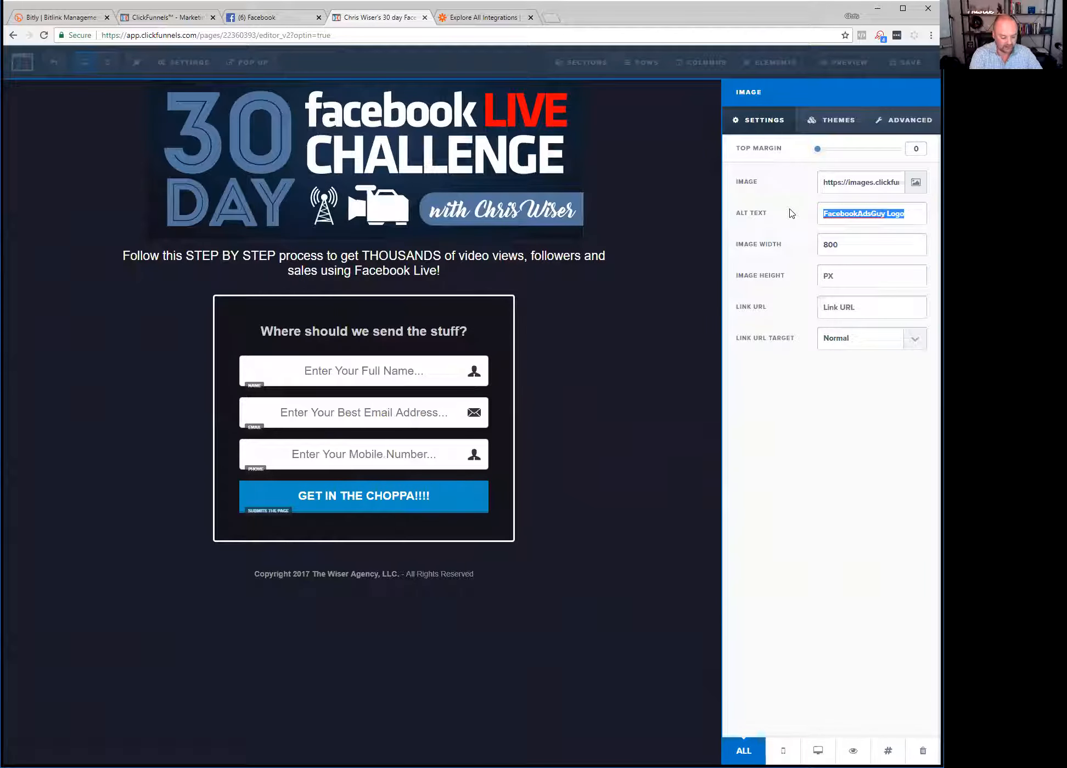
text(Logo)
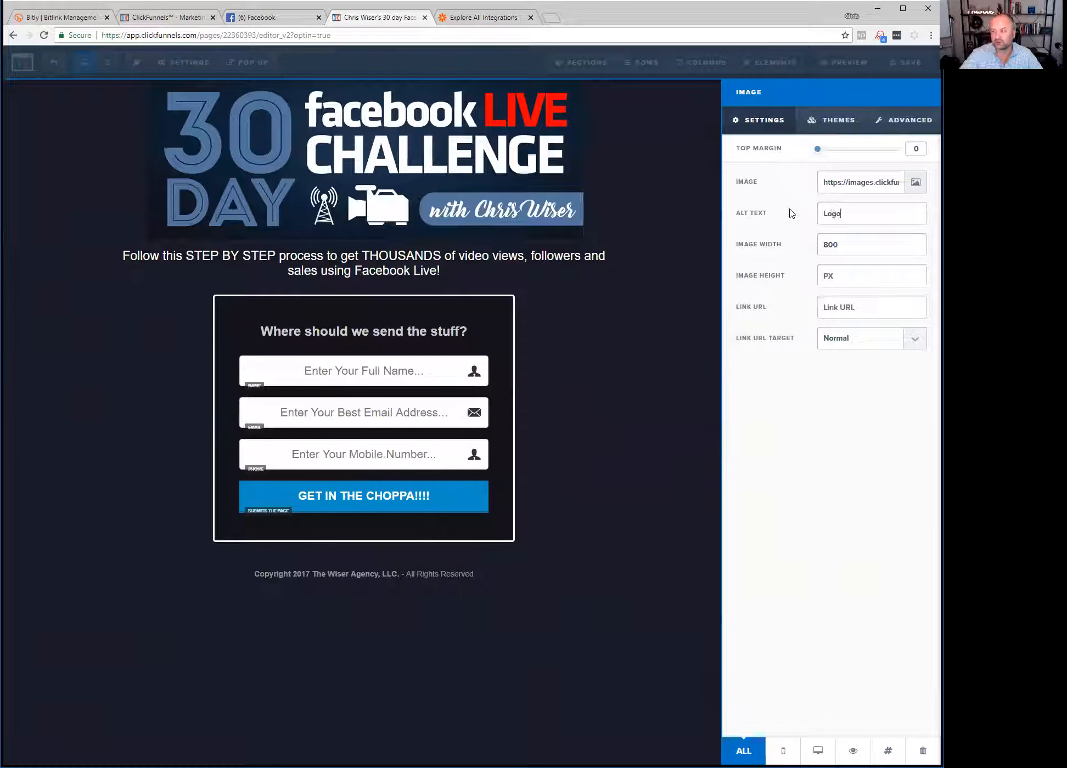
Replace the header image with the 20 Meetings Per Month Cold Lead System image from the uploaded library.
click(915, 186)
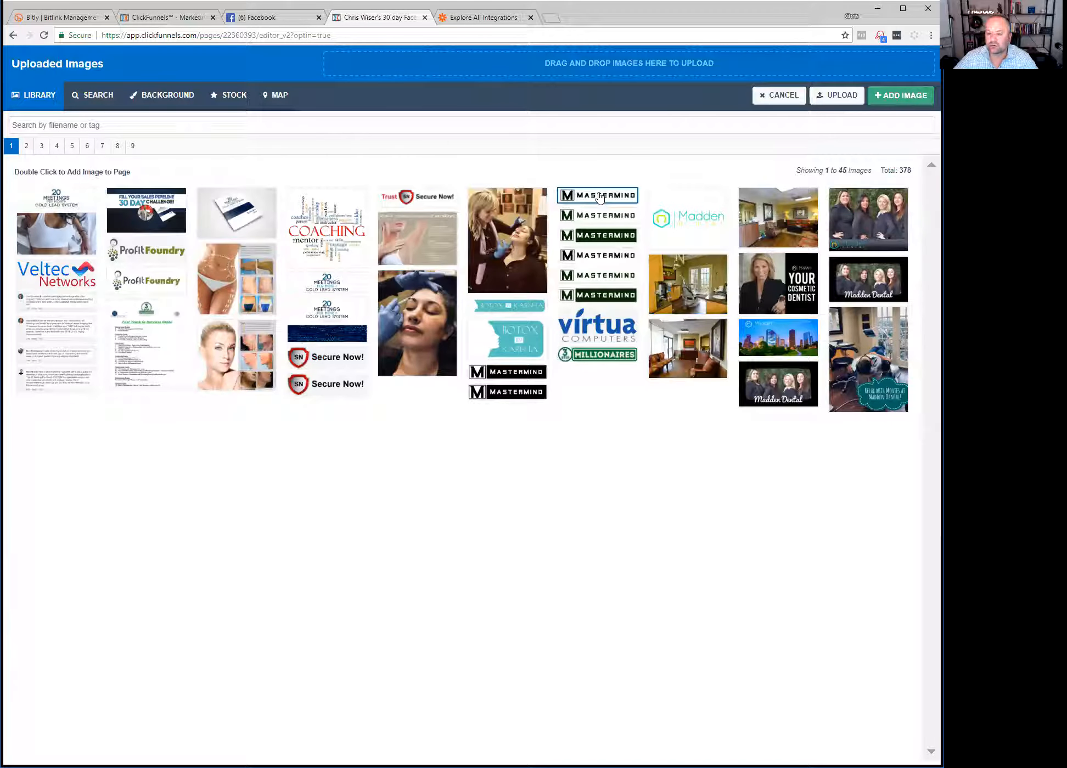
click(338, 284)
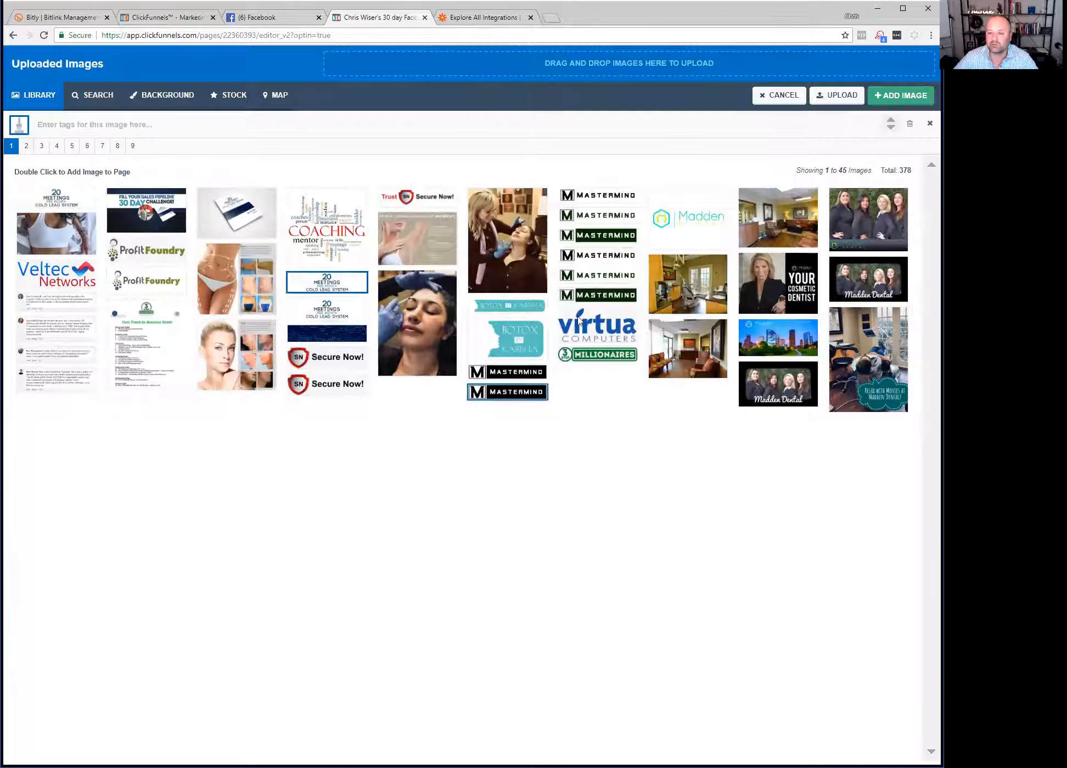
click(888, 98)
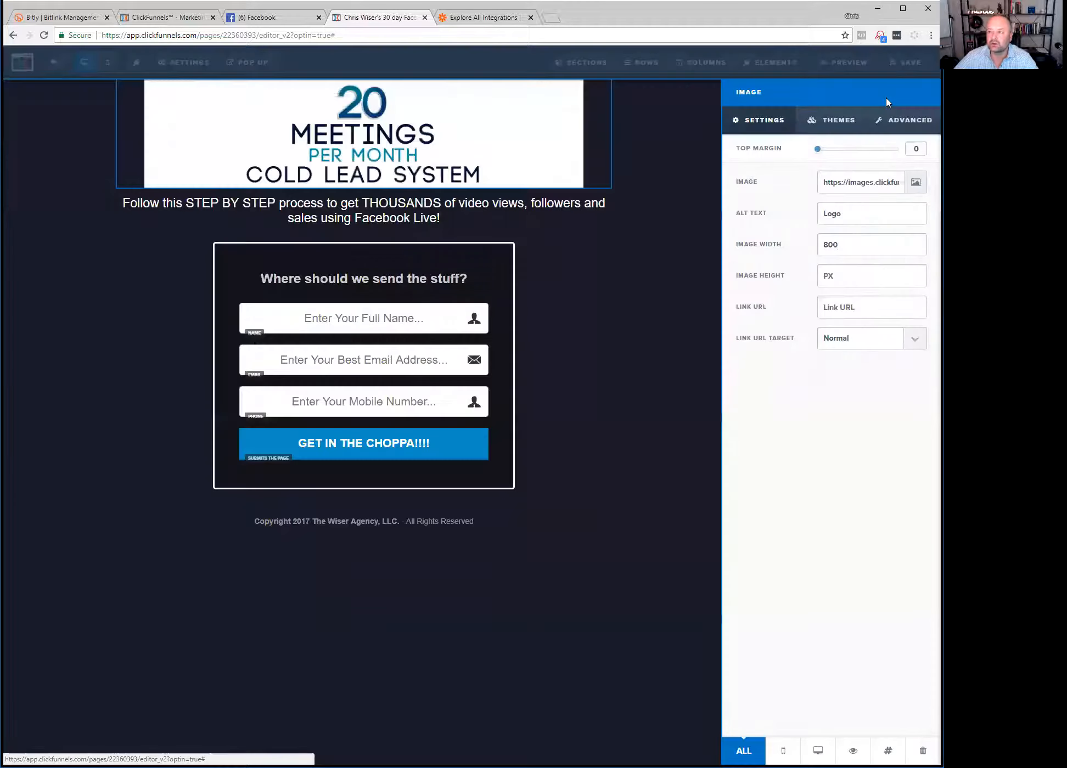
click(643, 345)
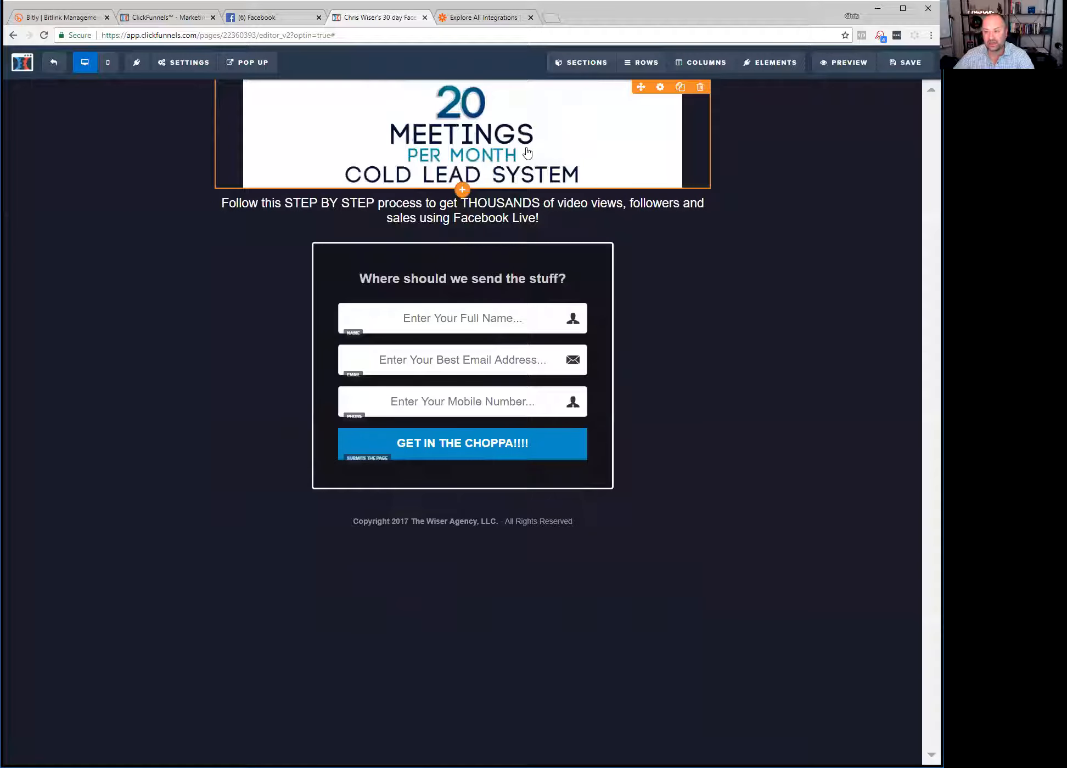
Set the Optin page's background color to white (#ffffff).
click(528, 221)
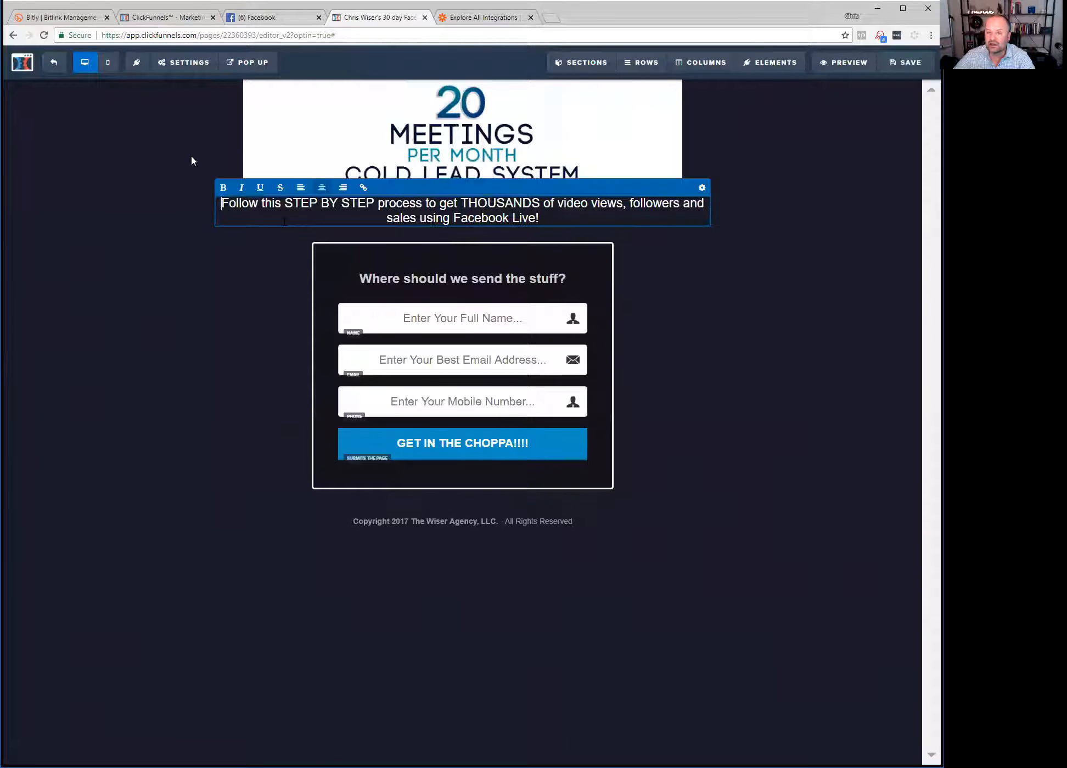
mouse_move(181, 69)
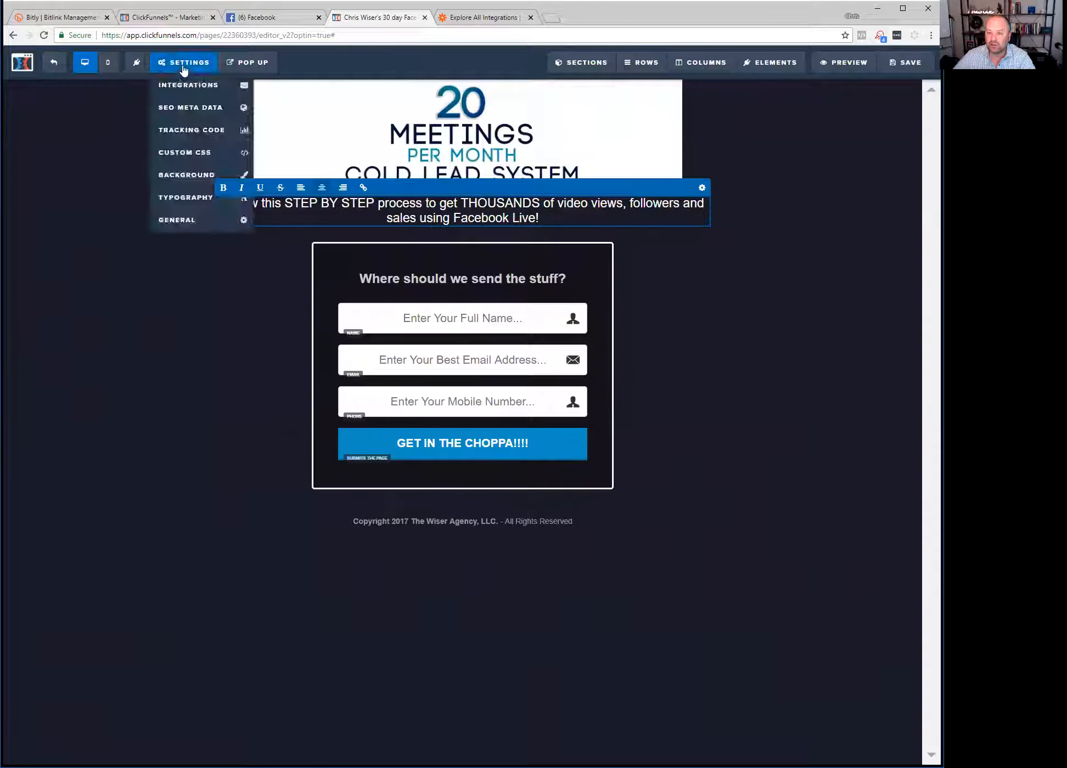
click(185, 176)
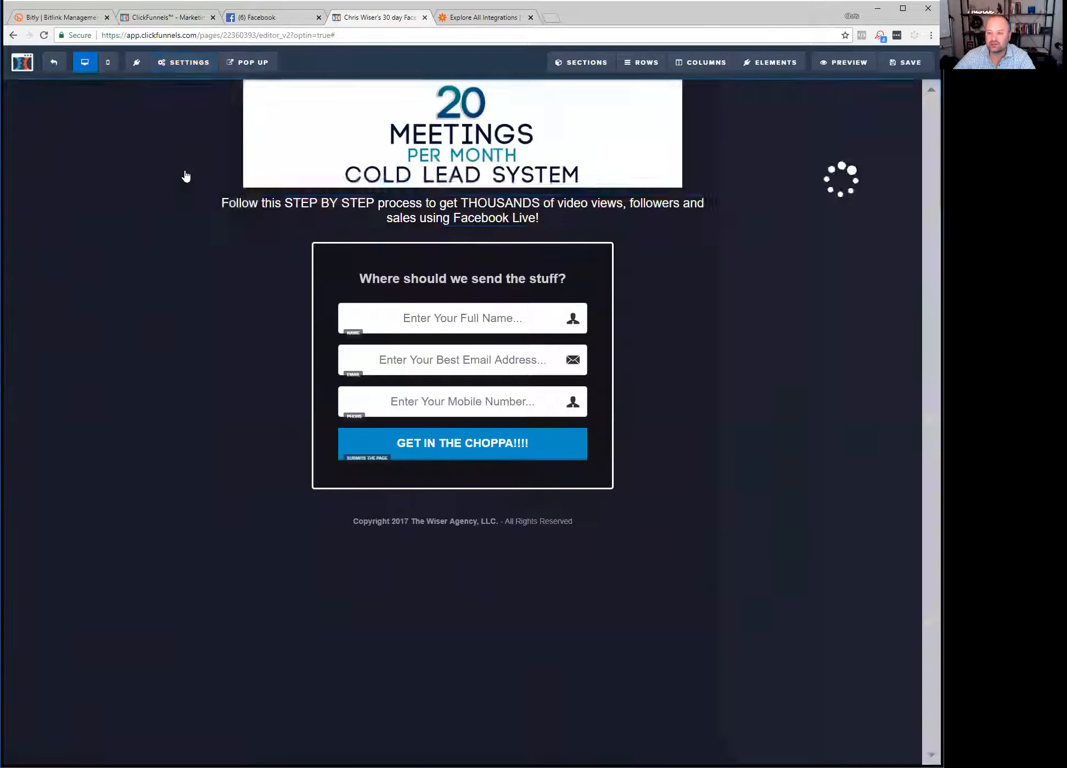
click(858, 192)
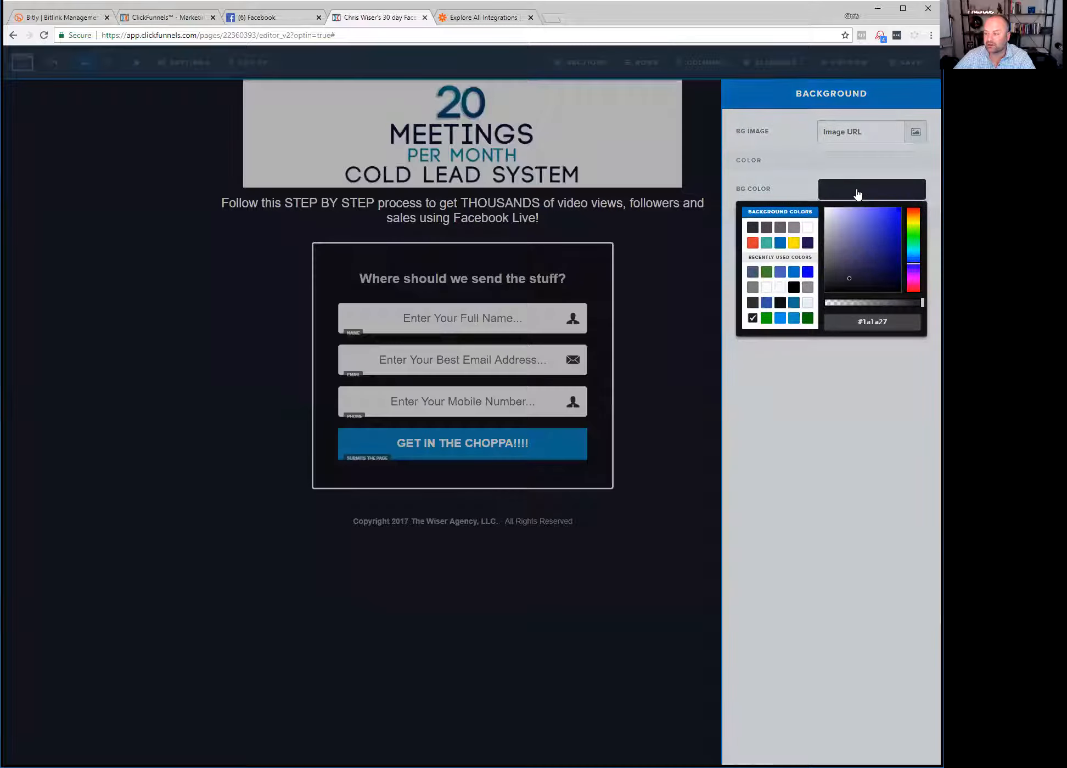
click(807, 229)
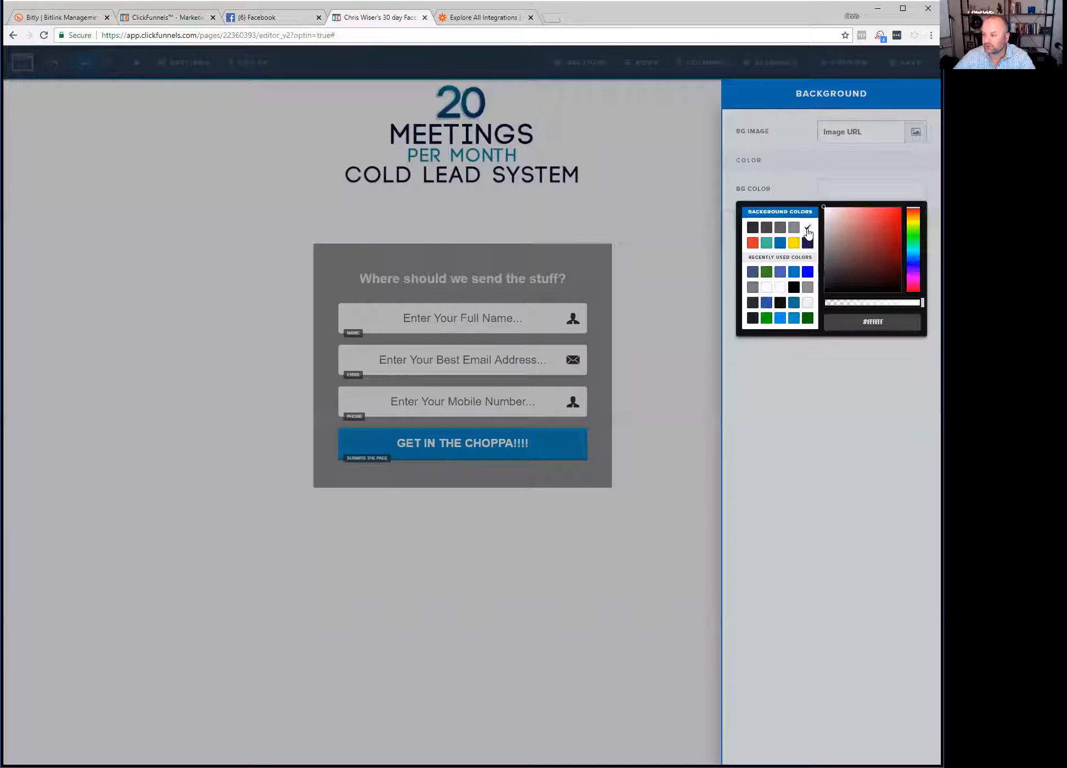
click(696, 349)
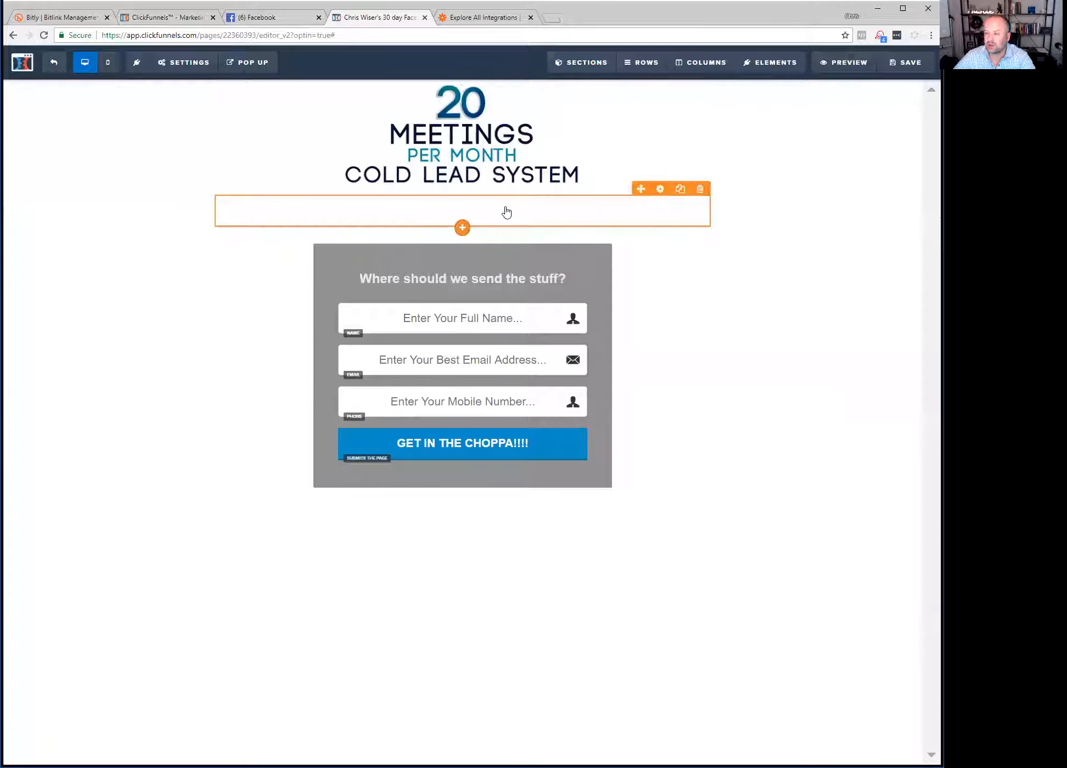
Change the text color of the sub-headline below the header image to black (#000000).
click(506, 212)
key(ctrl+a)
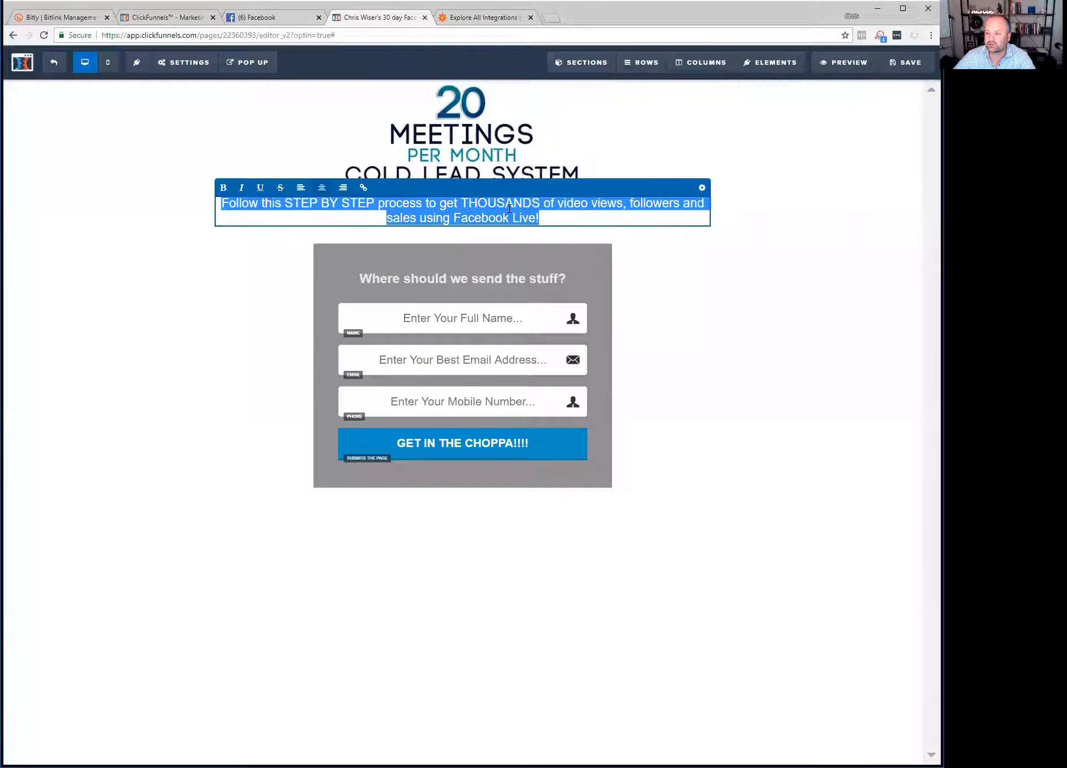
click(702, 189)
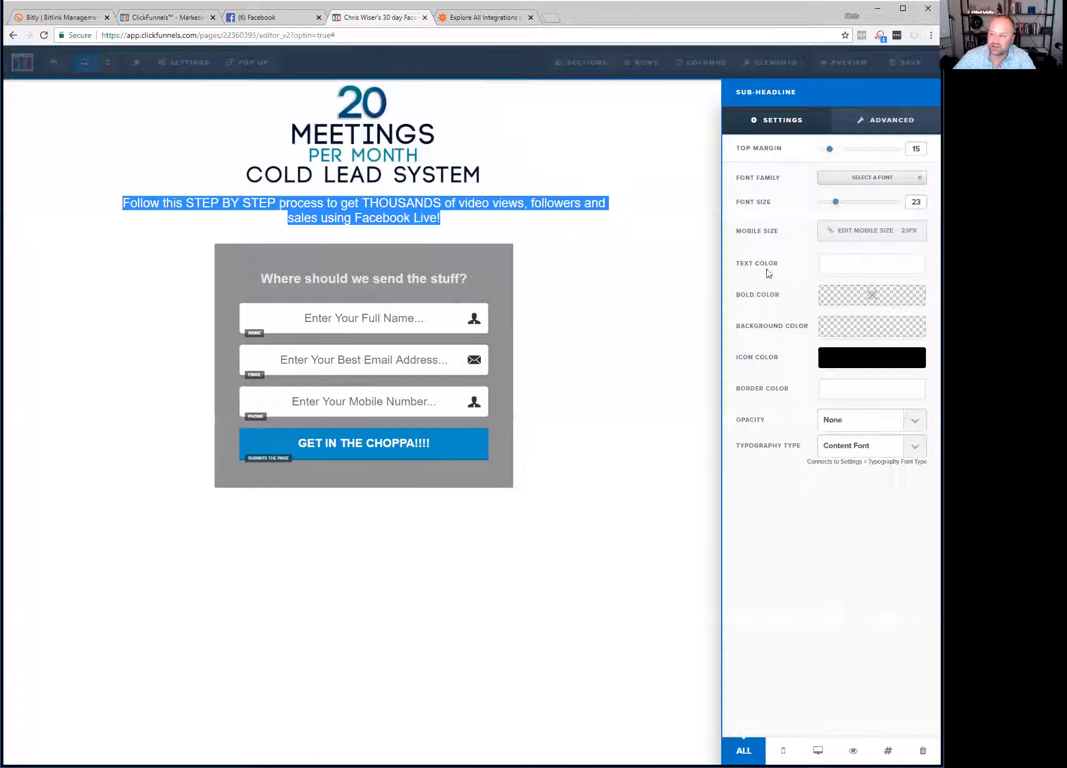
click(833, 269)
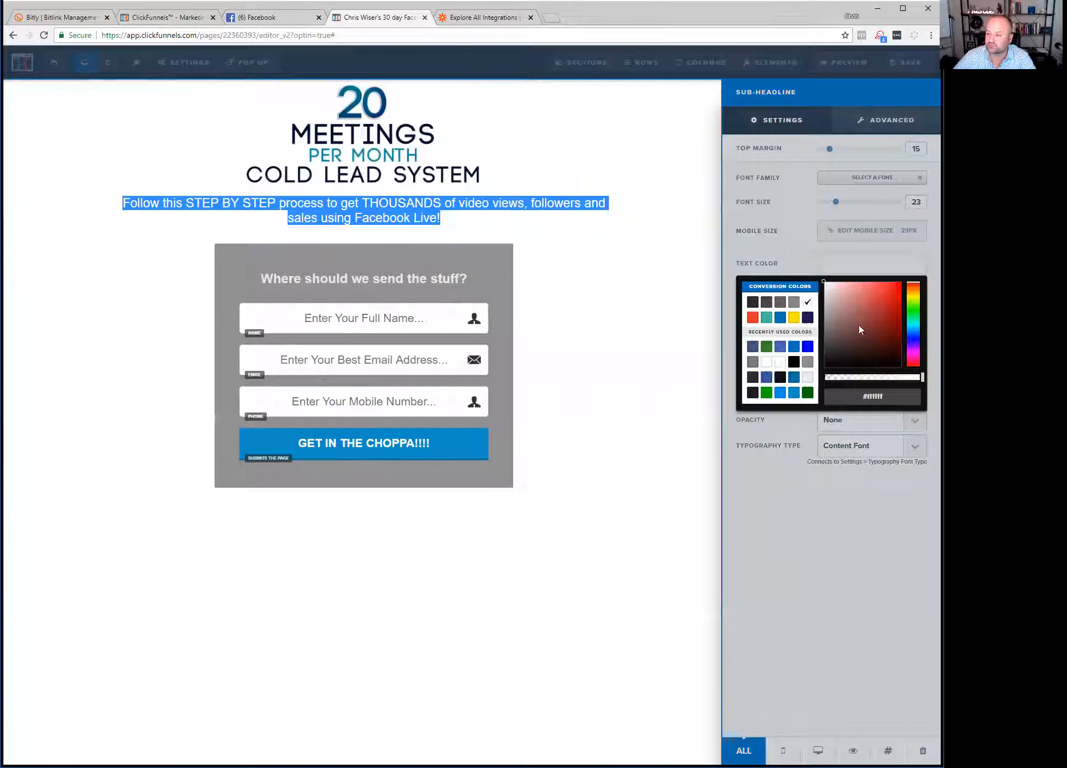
click(820, 366)
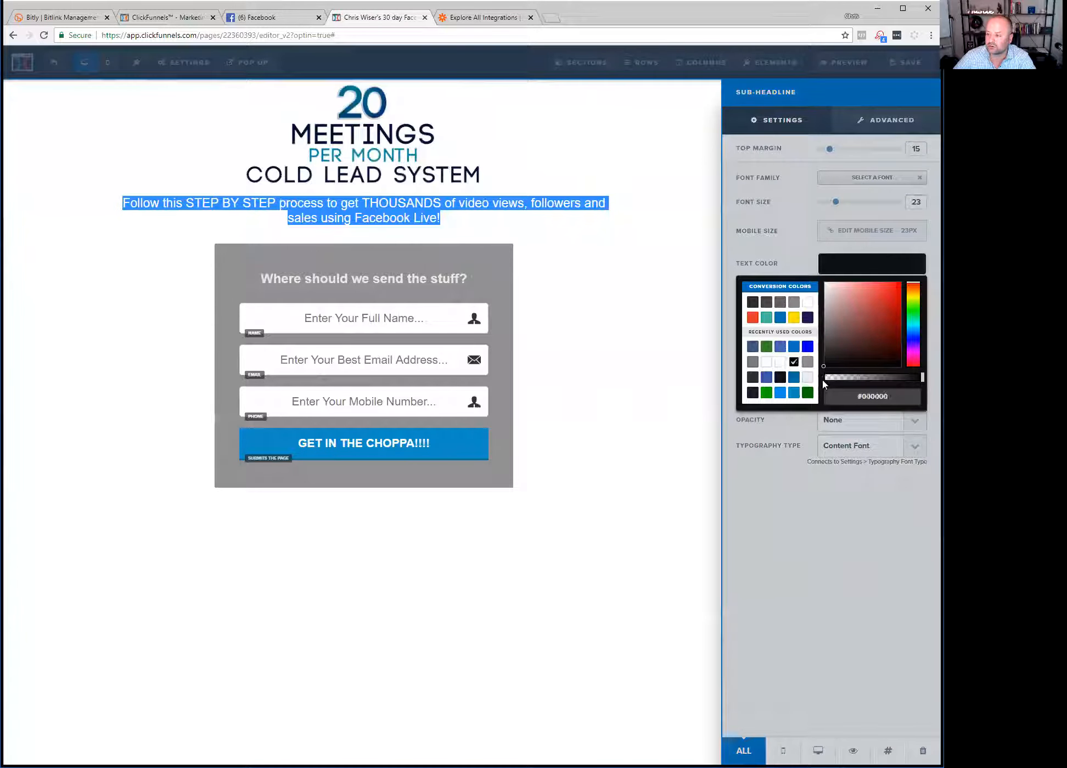
click(780, 488)
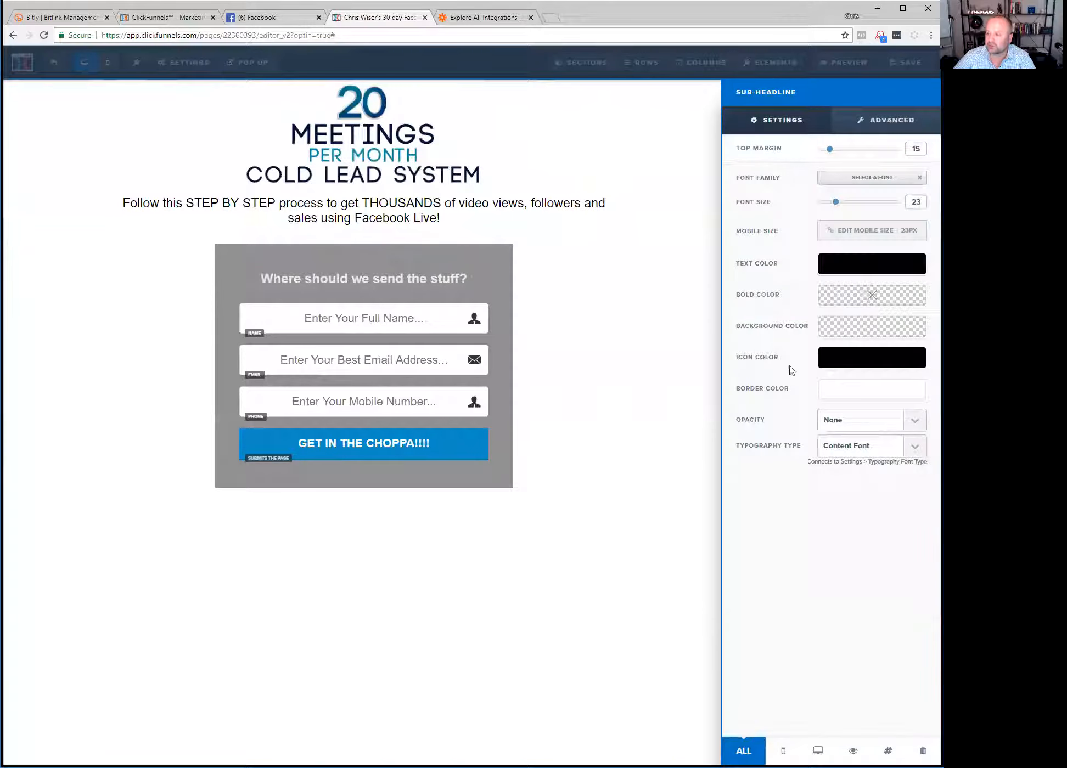
click(664, 302)
Replace the sub-headline text with "Get 20 New Sales Meetings Every Month for Your Sales Pipeline!".
triple_click(507, 208)
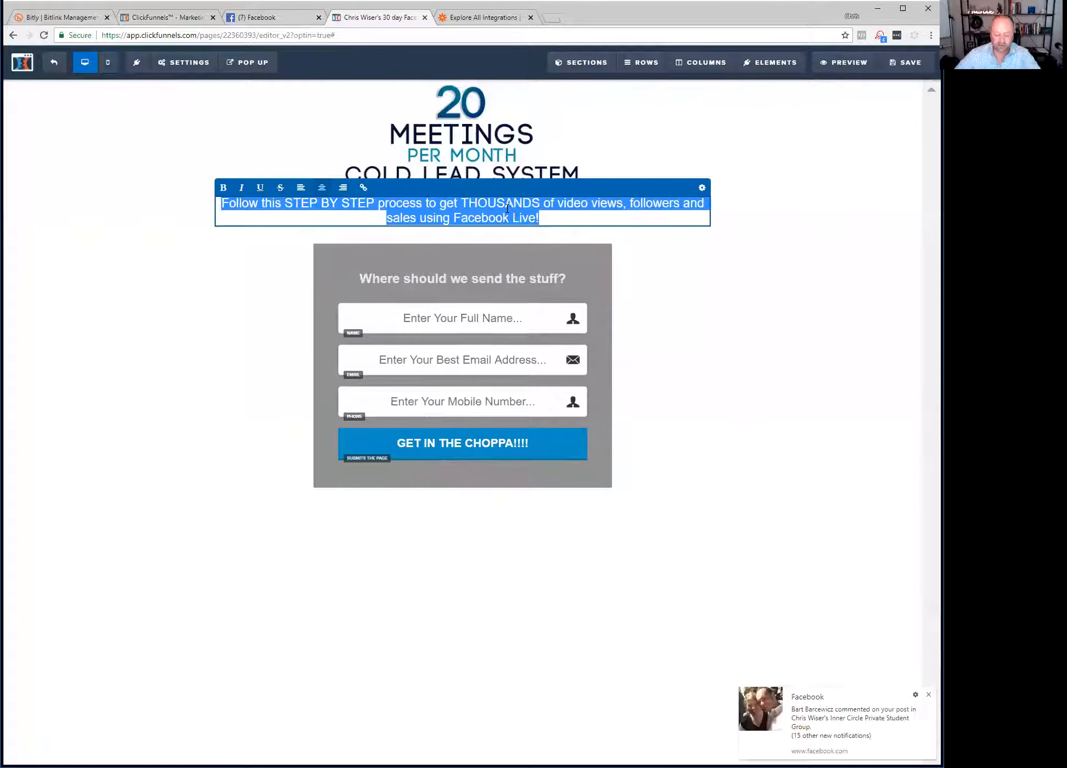
text(Get 20 Meetings)
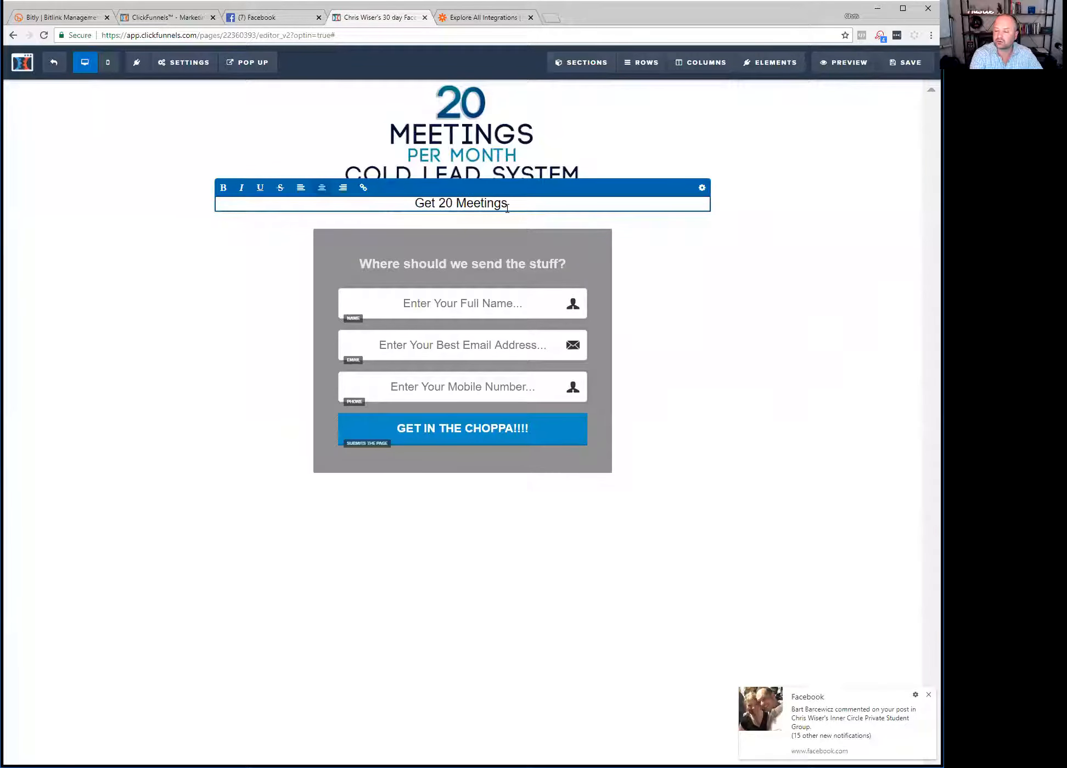
text(New Sales Meetings Every Month for Your Sales Pipeline!)
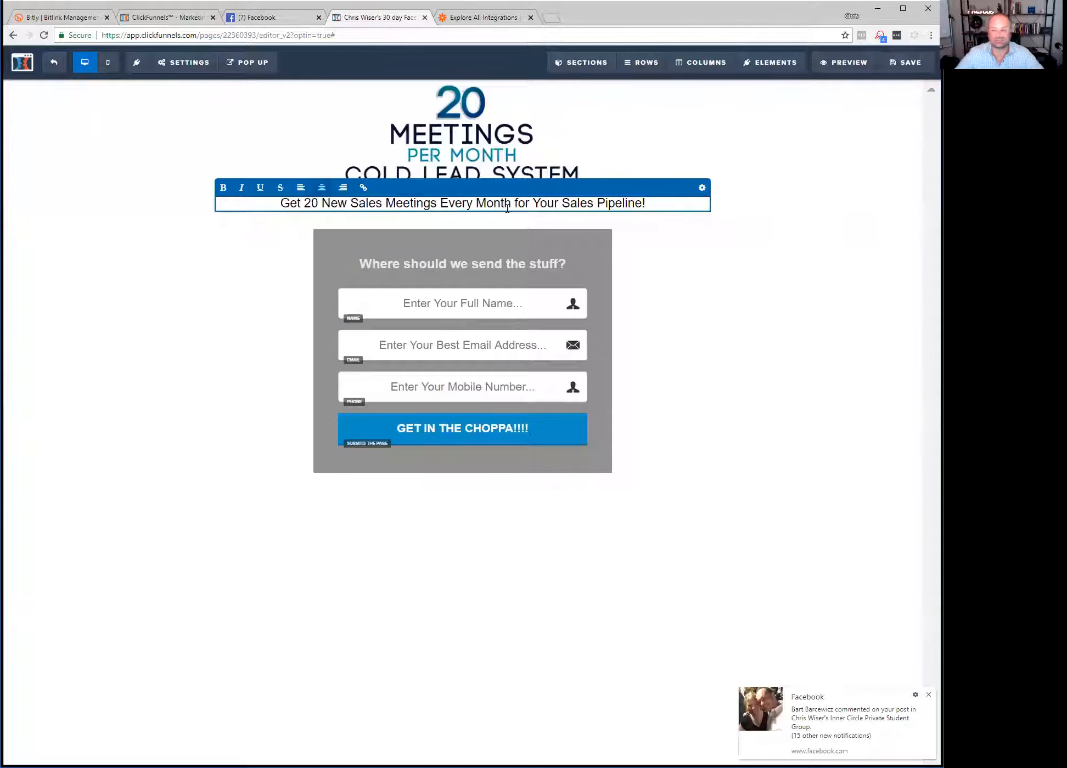
click(744, 389)
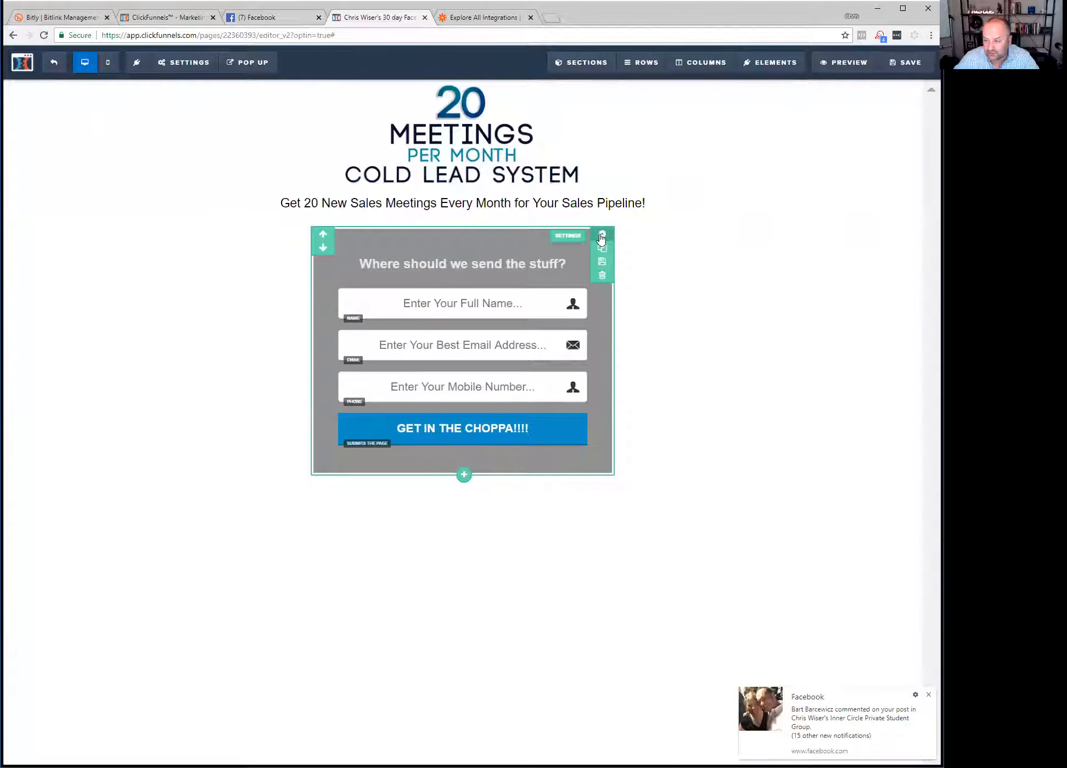
Set the optin box's background color to the recently used light grey #eaedf1.
click(602, 236)
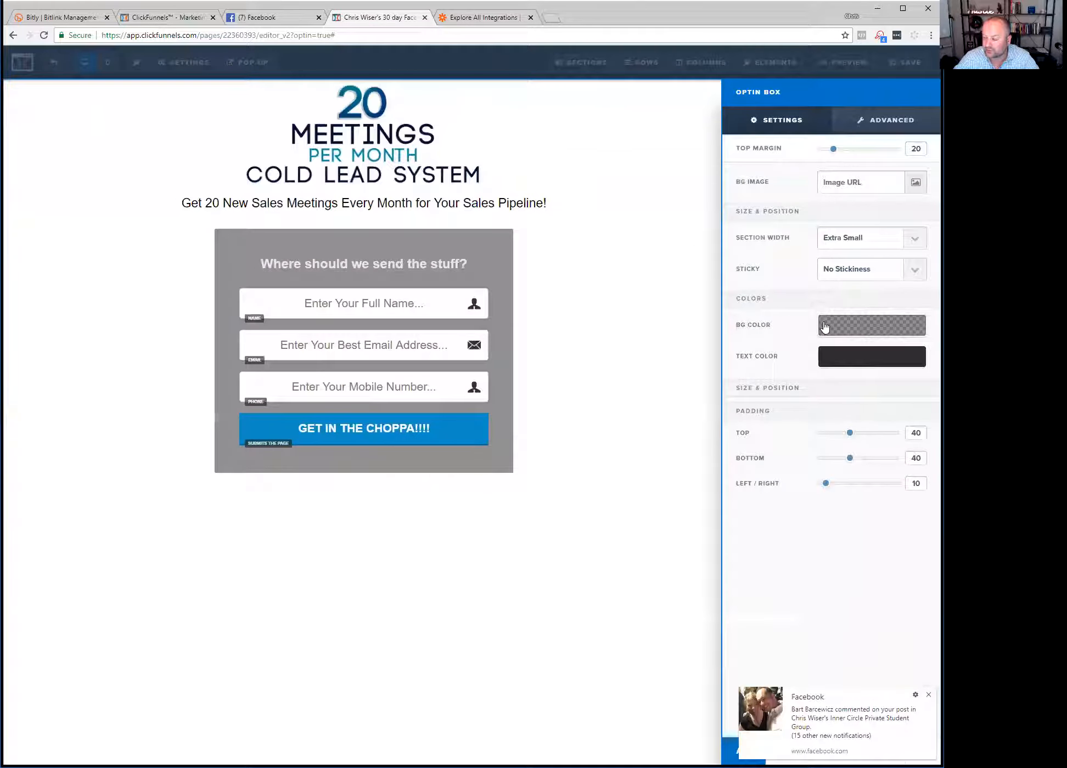
click(825, 328)
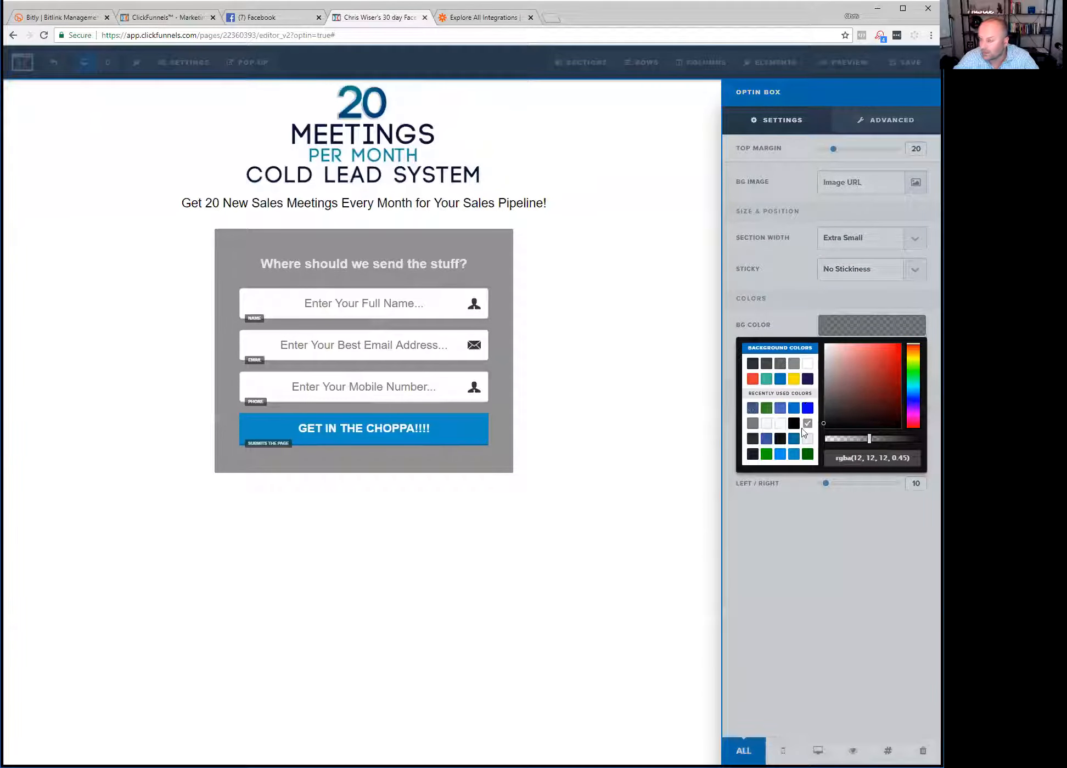
click(782, 441)
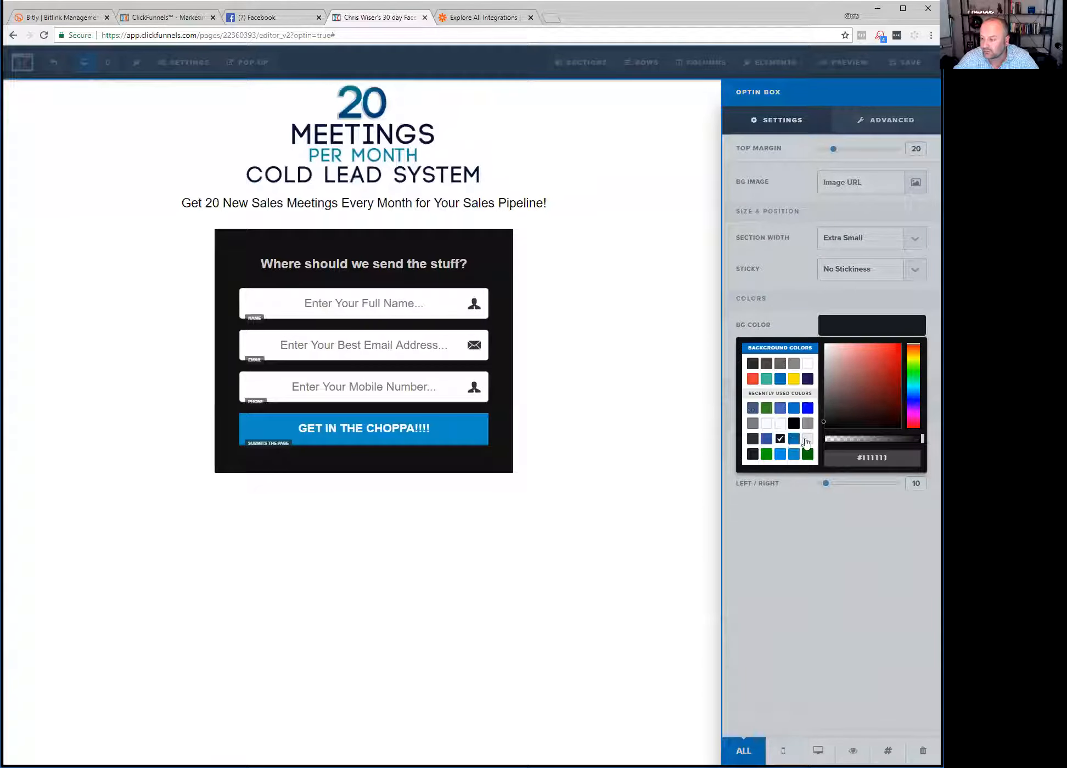
click(806, 441)
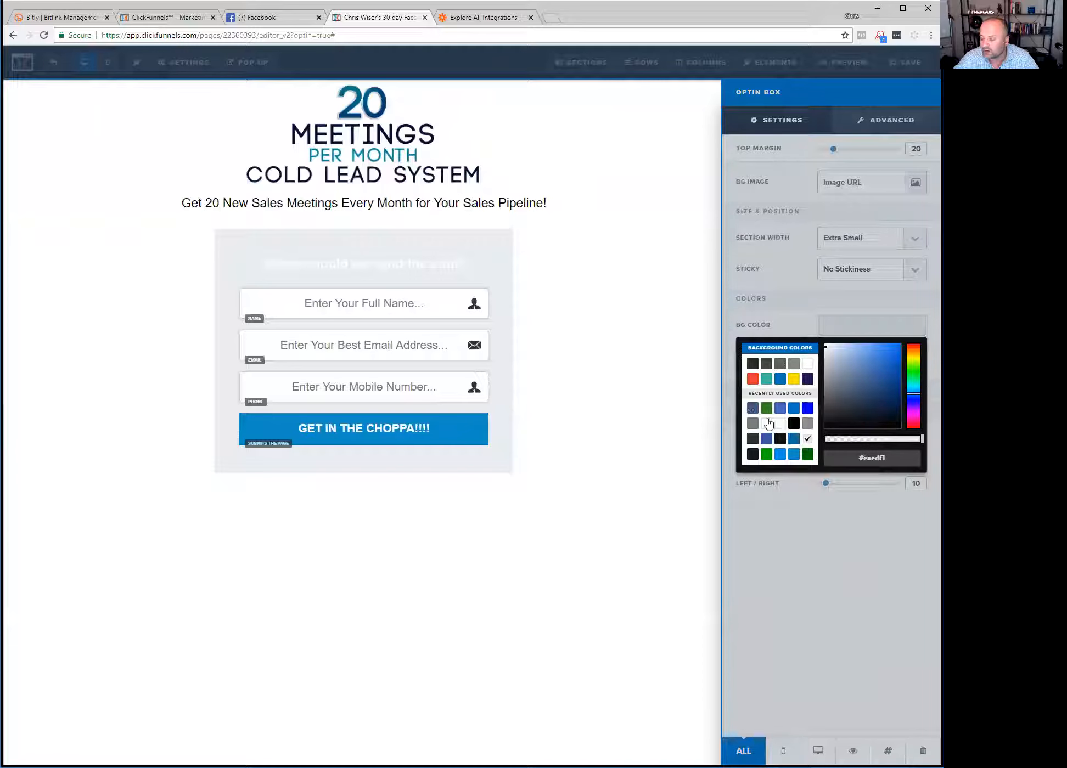
click(751, 262)
Change the optin box's border color to black in its advanced styles.
click(875, 129)
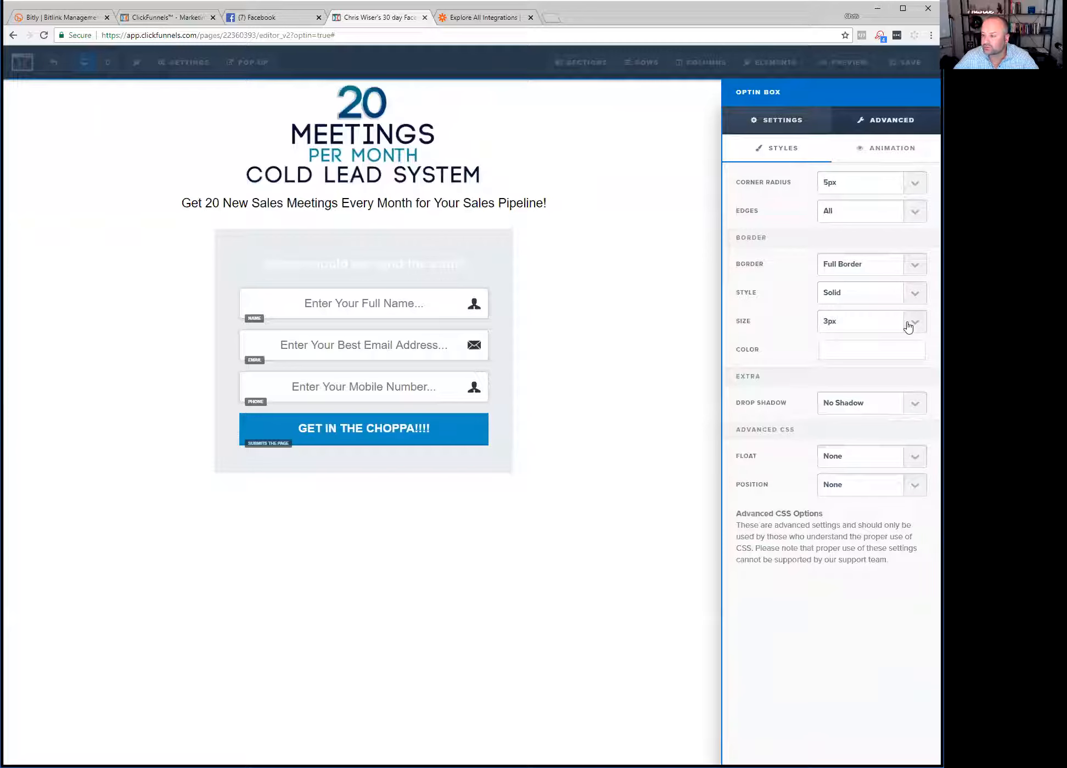
click(888, 356)
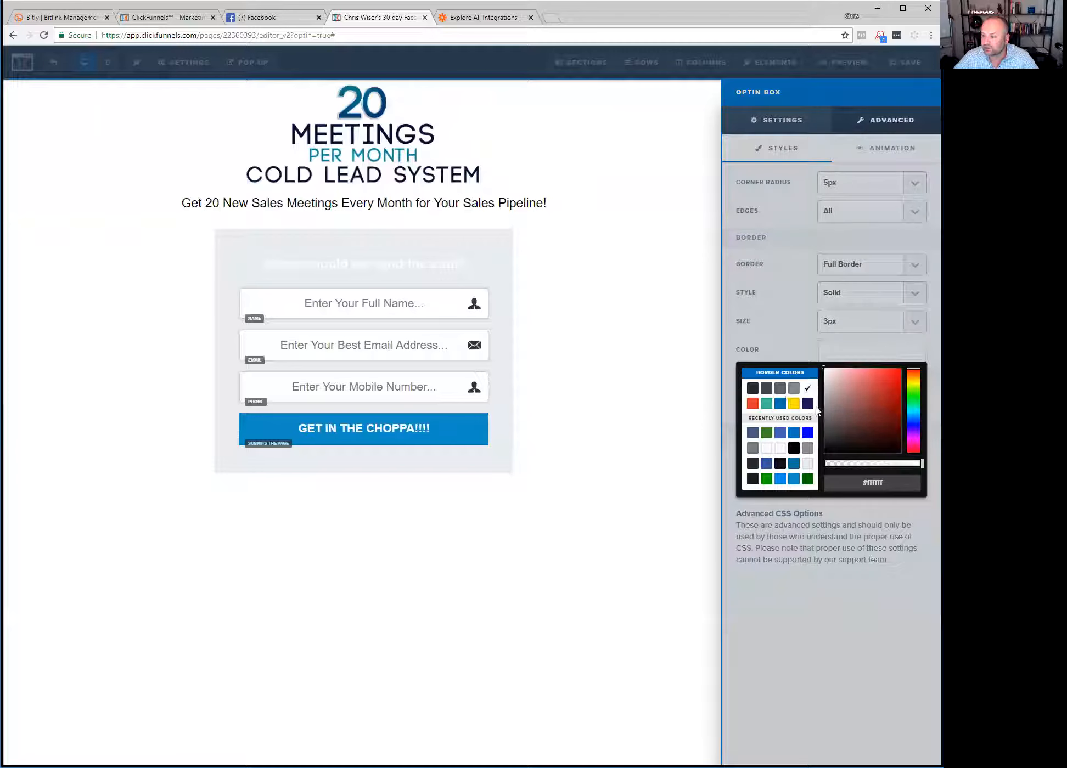
drag(826, 374, 818, 471)
click(634, 471)
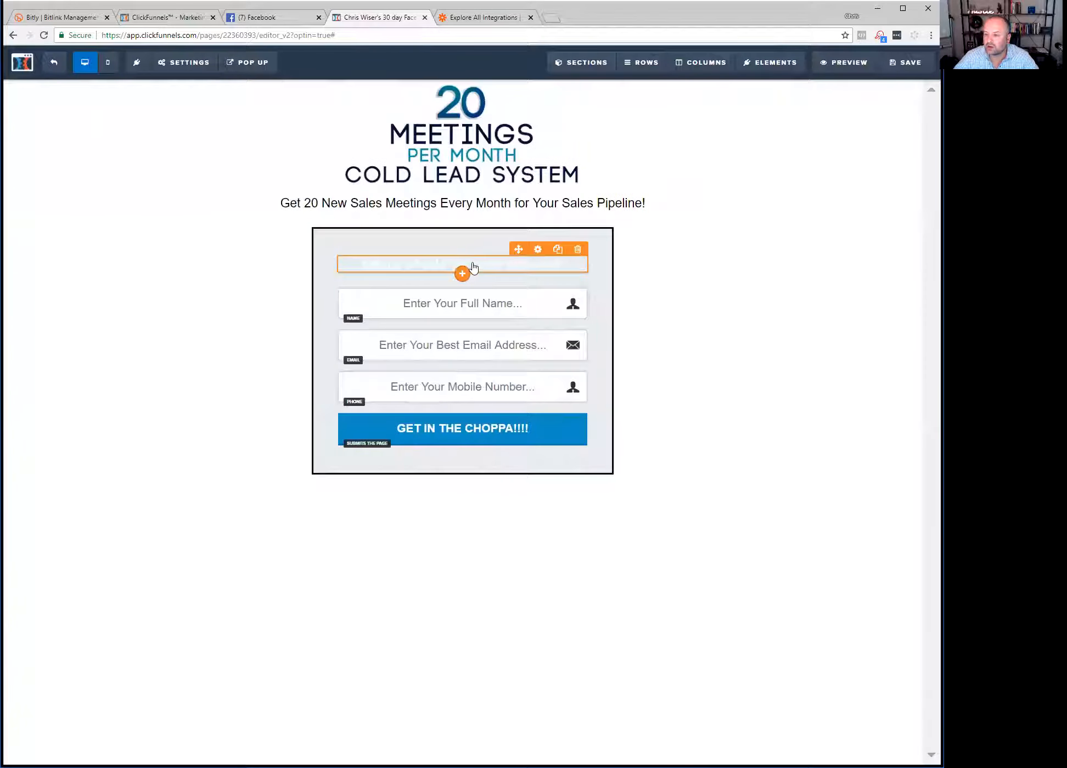
Change the text color of the "Where should we send the stuff?" heading in the optin box to black.
click(474, 267)
key(ctrl+a)
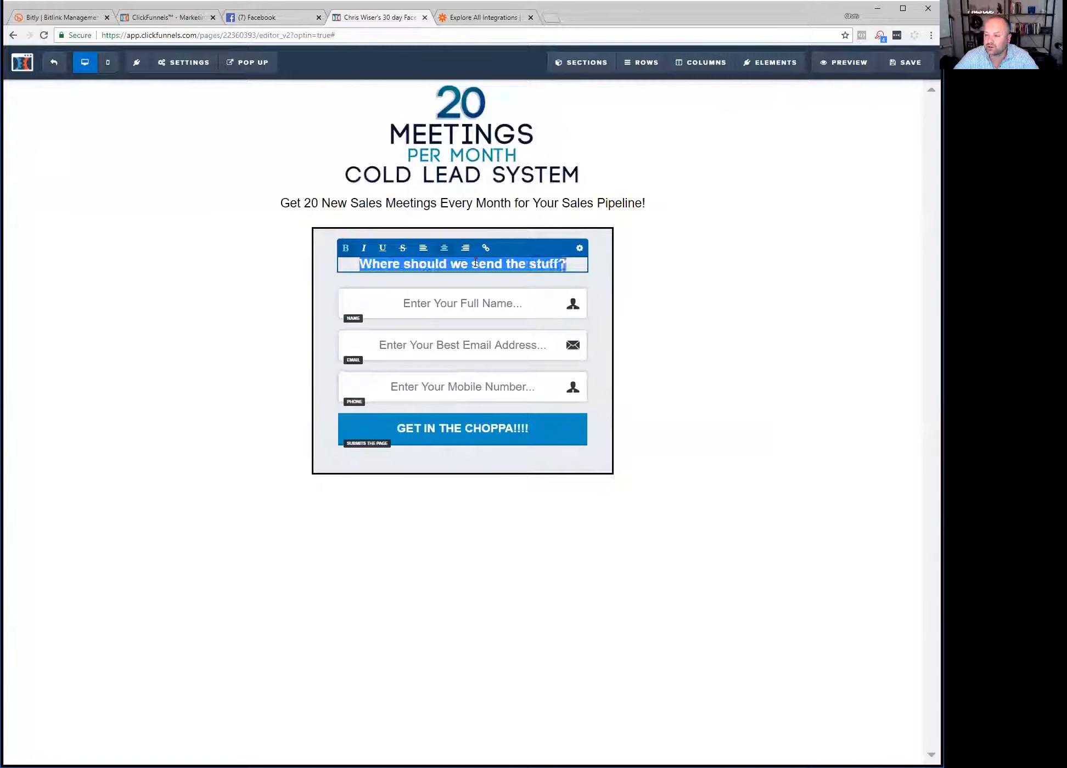
click(579, 251)
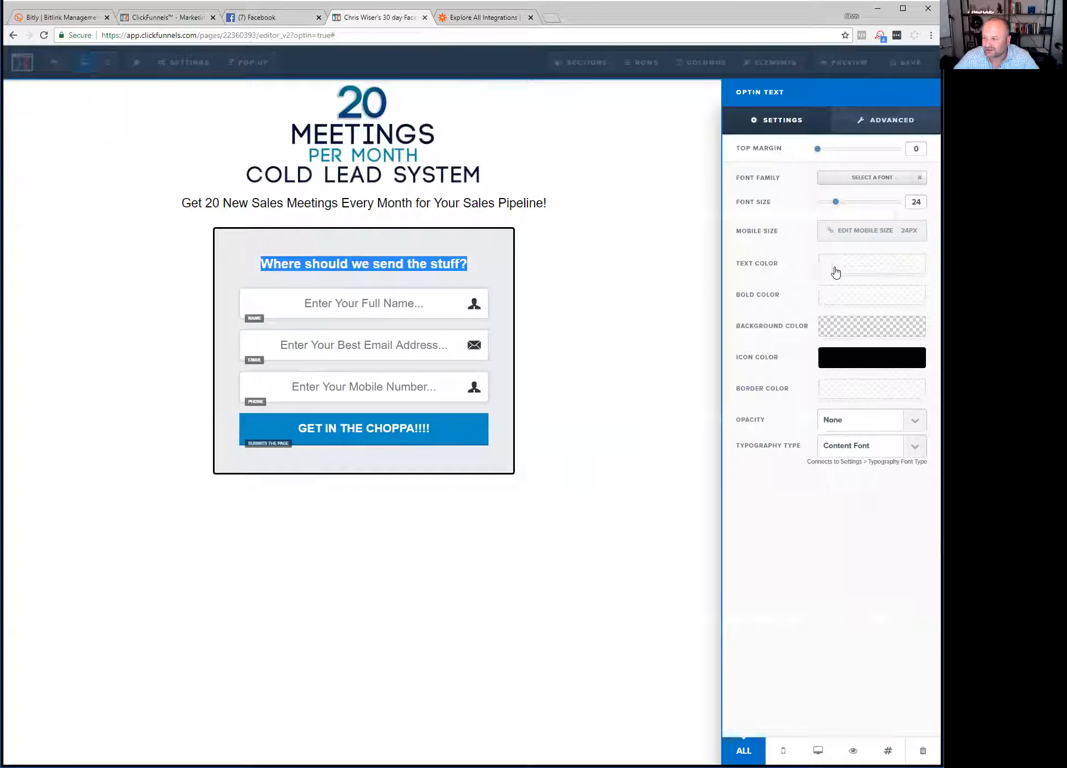
click(835, 272)
drag(824, 283, 821, 374)
click(762, 484)
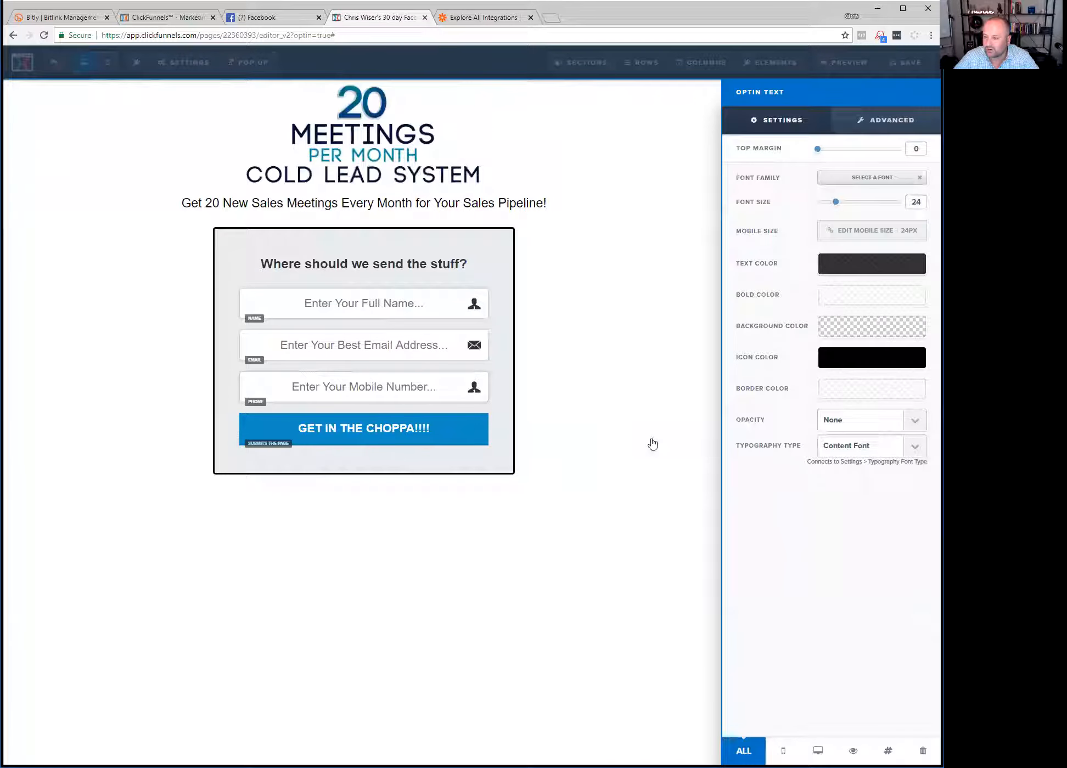
click(664, 411)
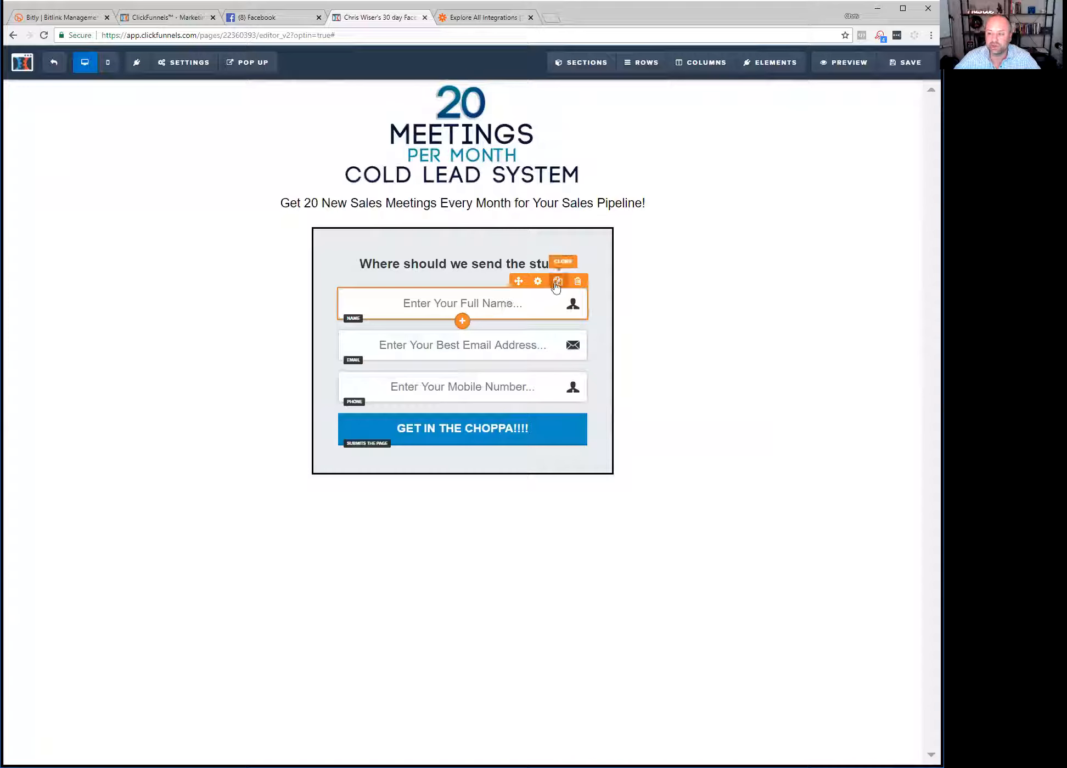
Clone the full name field and make the upper copy a required First Name input with placeholder "Enter Your First Name...".
click(557, 282)
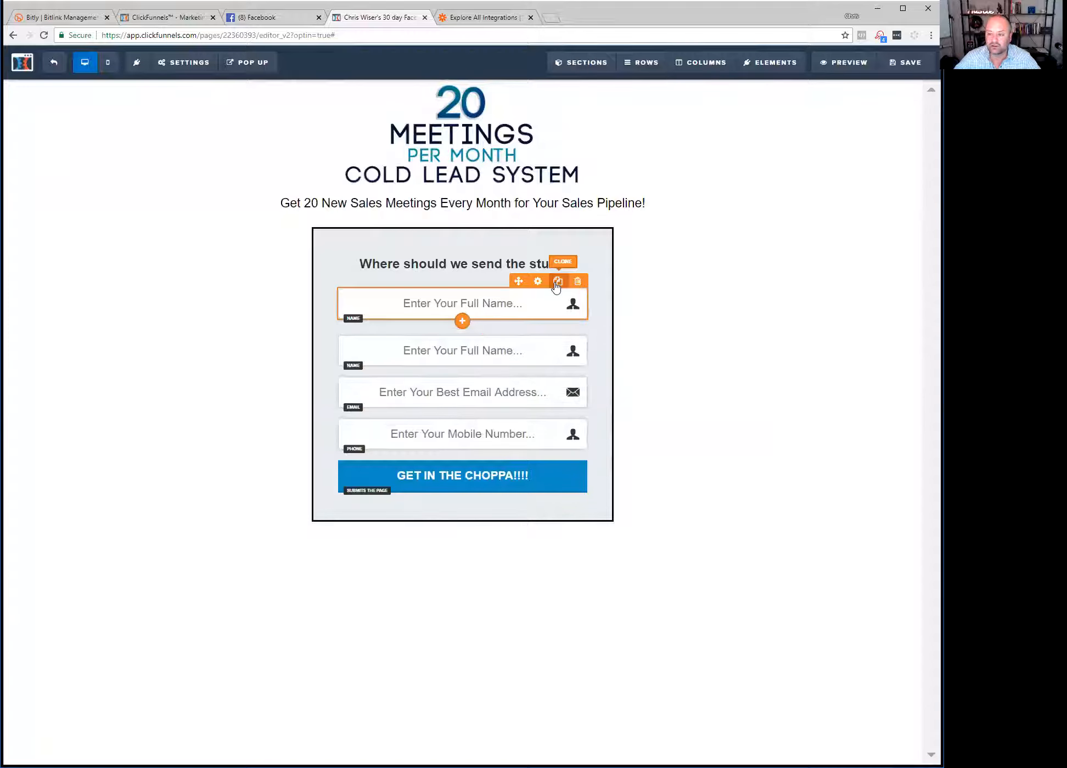
click(482, 309)
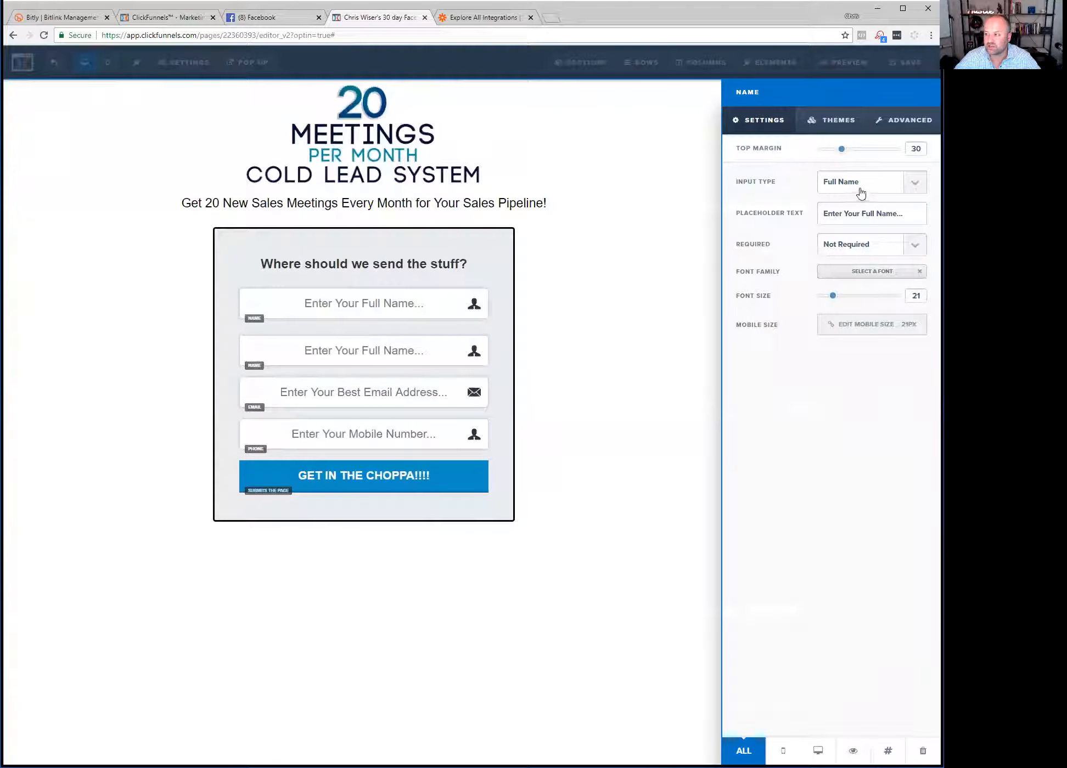
click(861, 188)
click(855, 237)
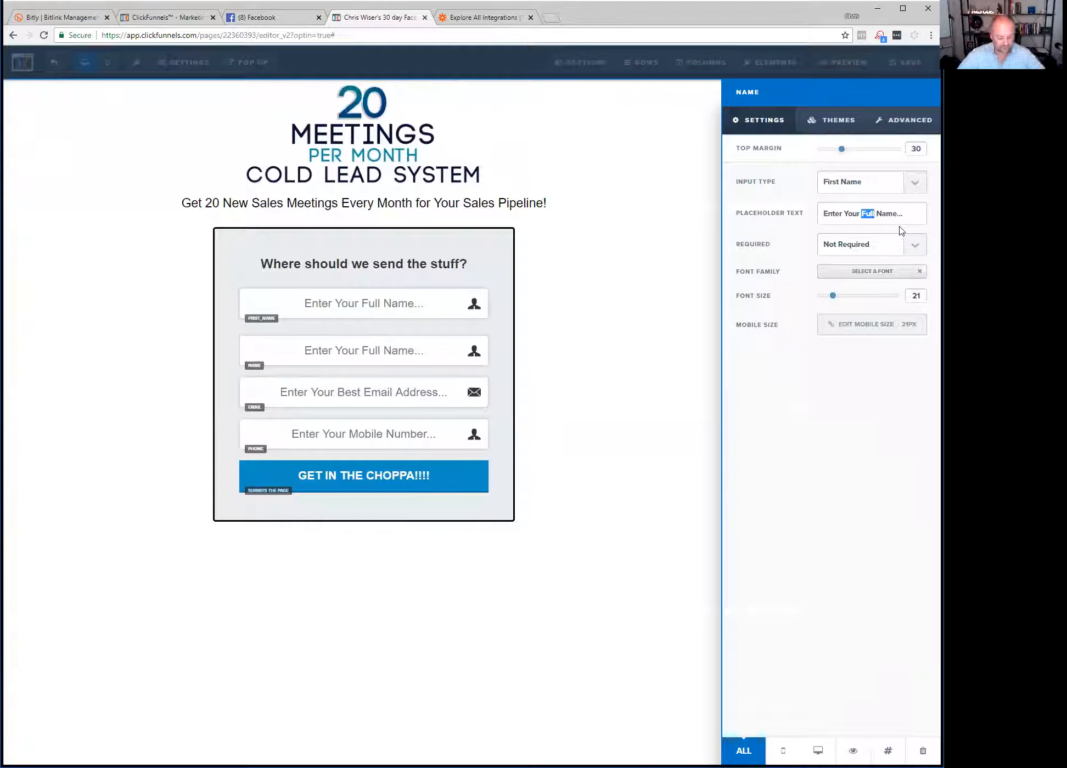
text(First)
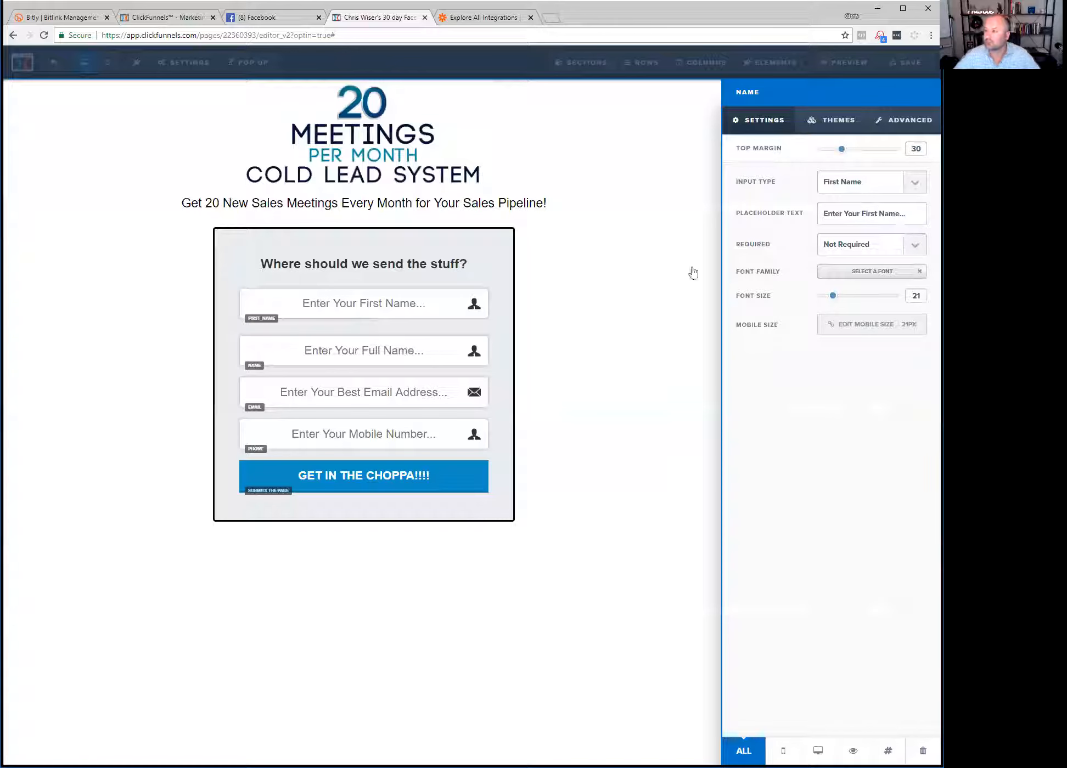
click(914, 245)
click(874, 282)
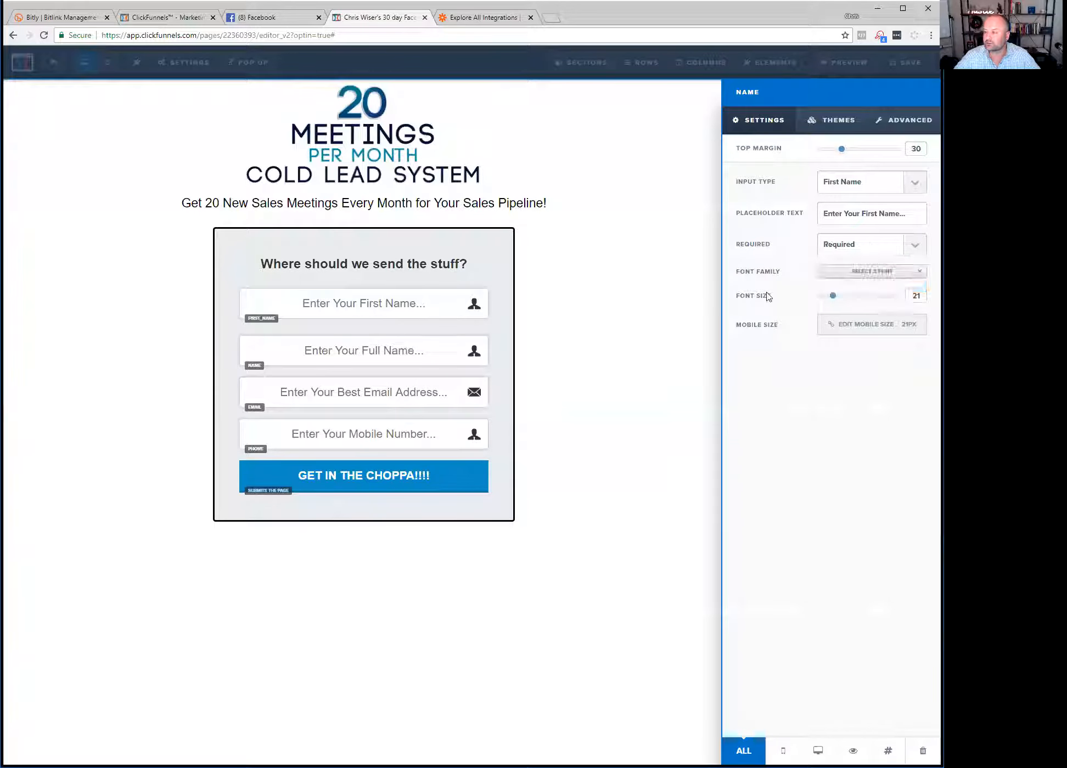
click(677, 307)
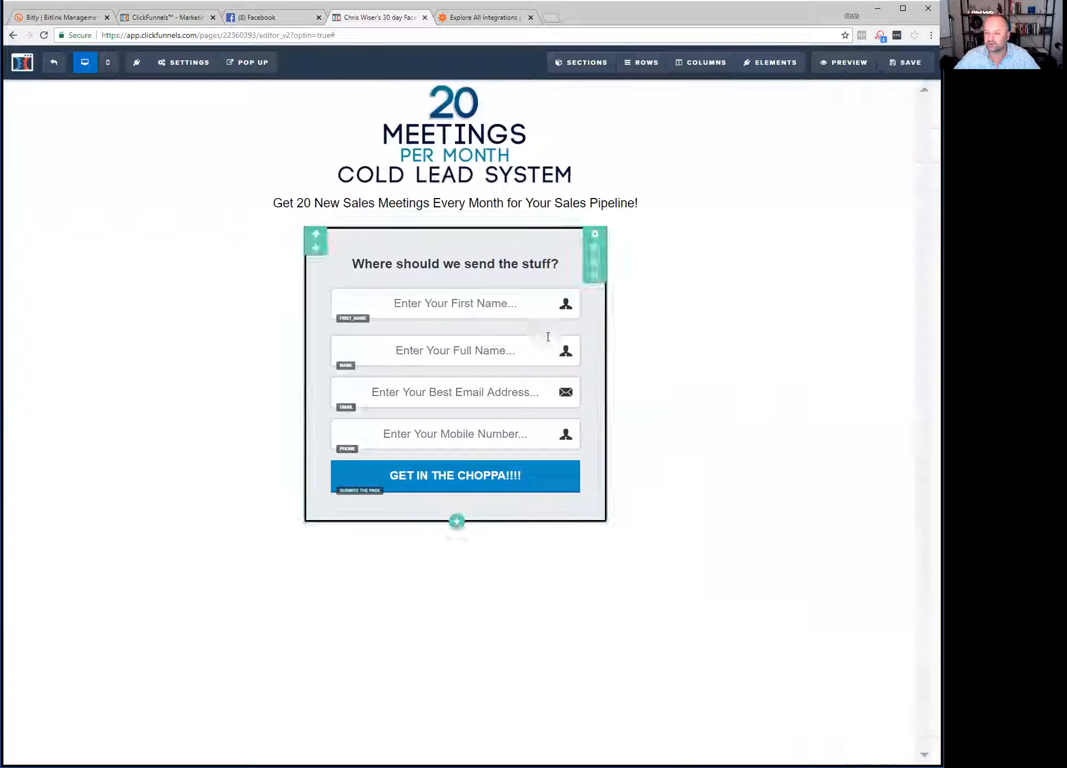
Set the second name field's input type to Last Name and its placeholder to "Enter Your Last Name...".
click(510, 354)
click(900, 197)
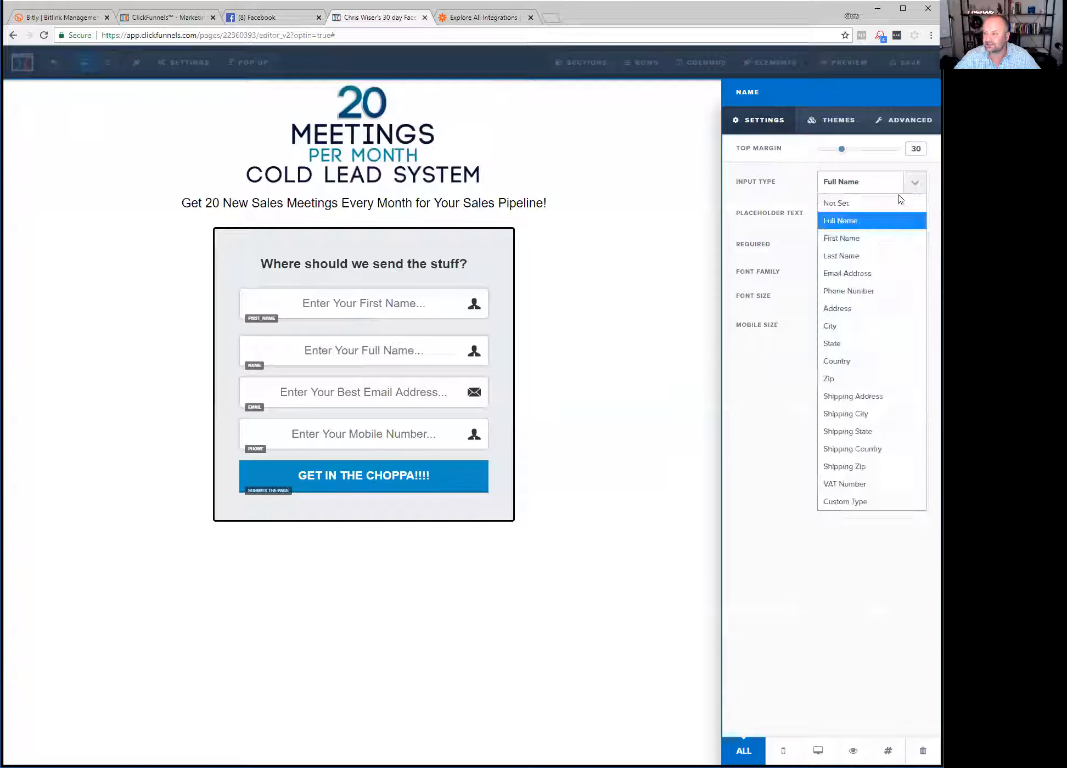
click(876, 256)
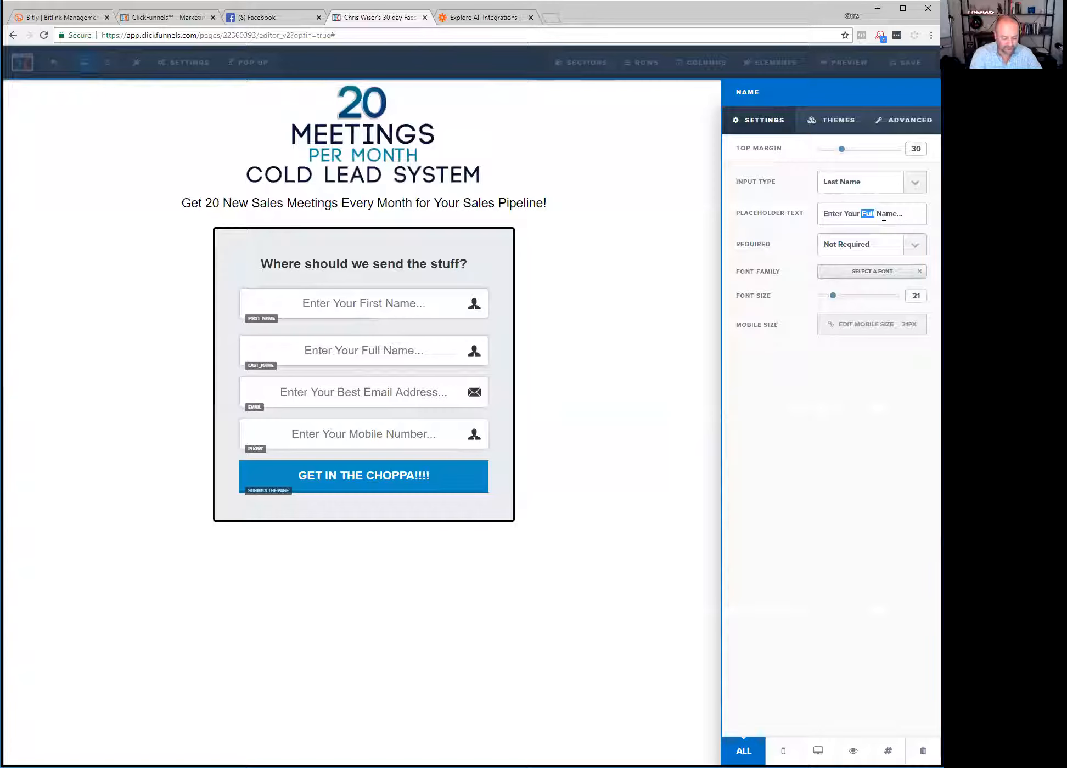
text(Last)
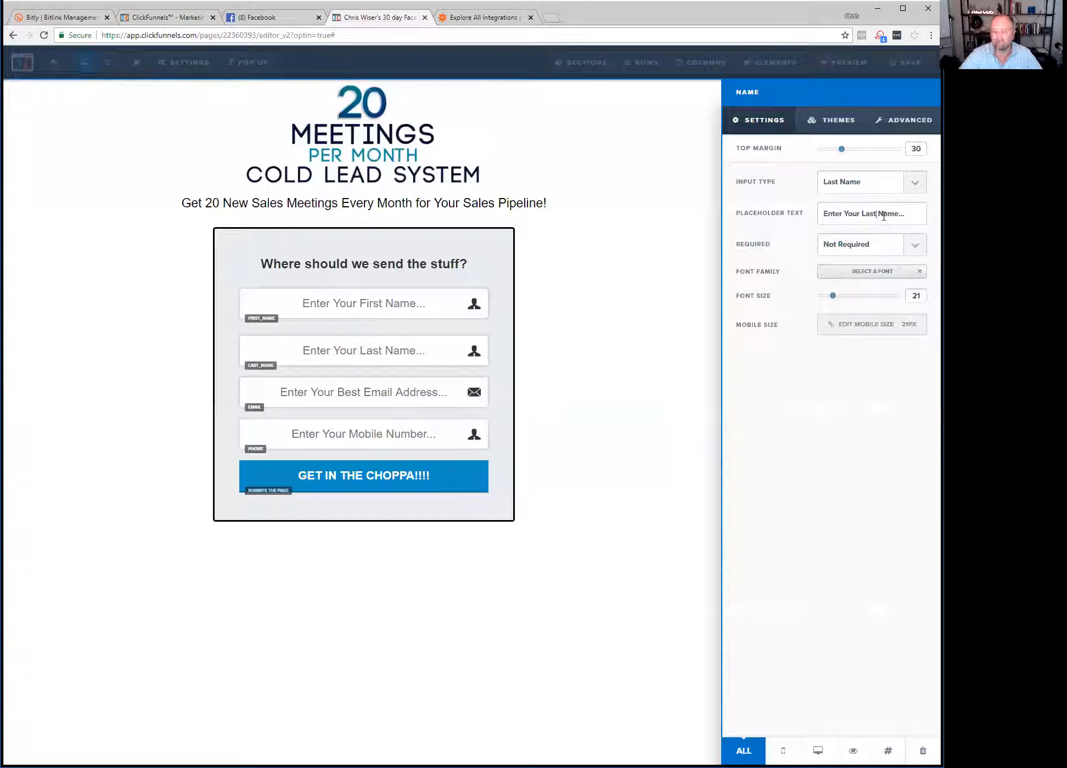
Make the Last Name field required, and check the First Name field's settings for comparison.
click(913, 246)
click(874, 284)
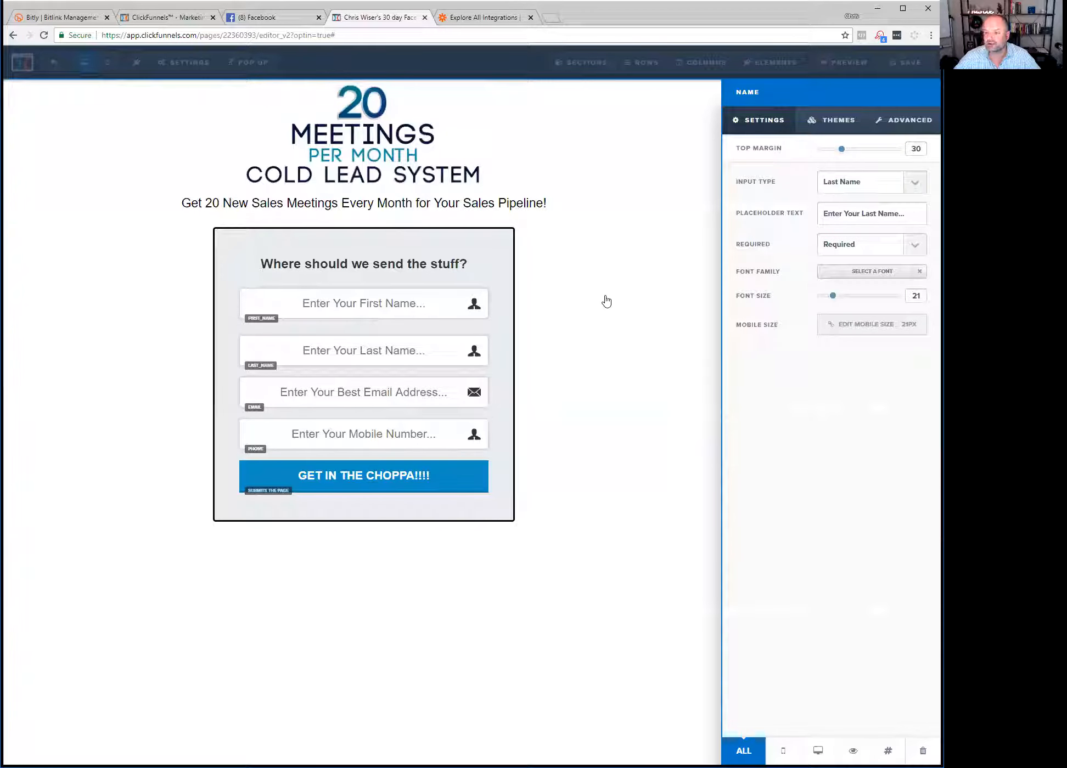
click(604, 303)
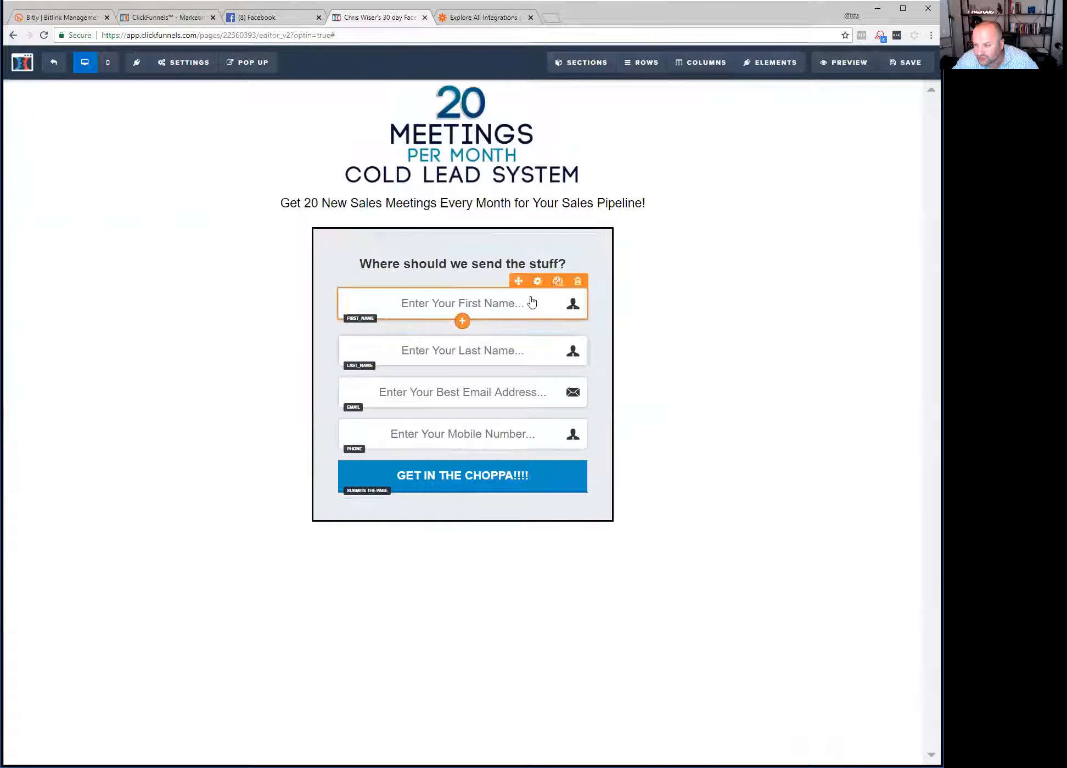
click(538, 282)
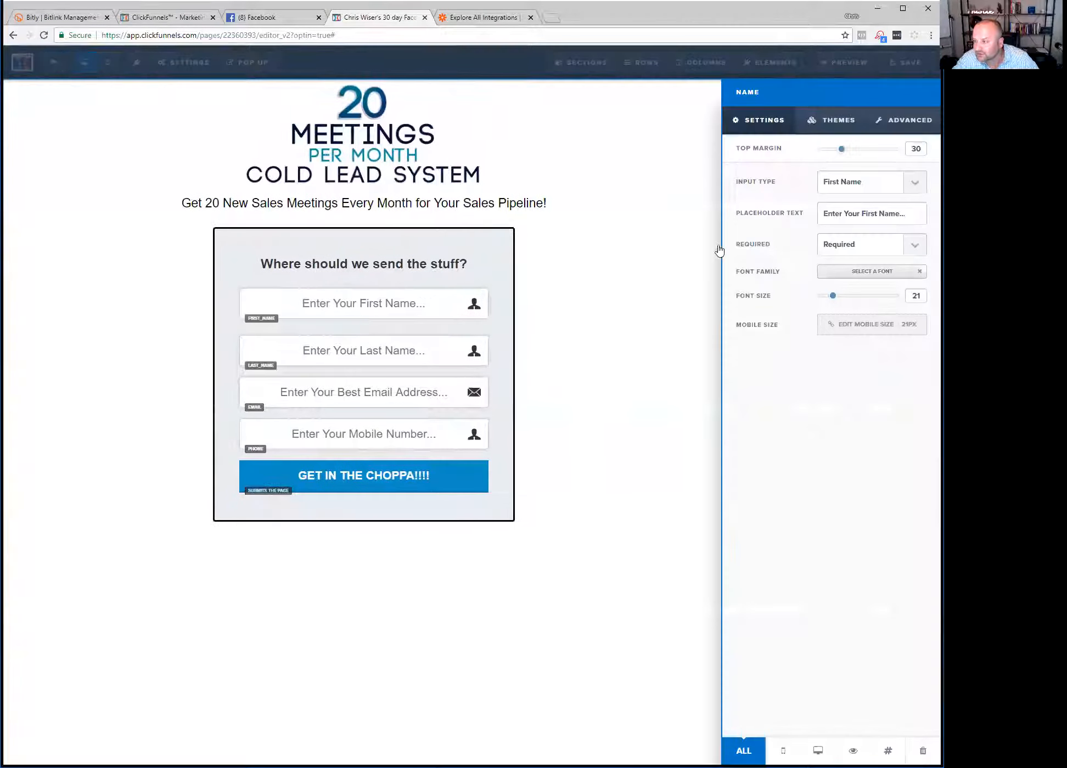
click(436, 348)
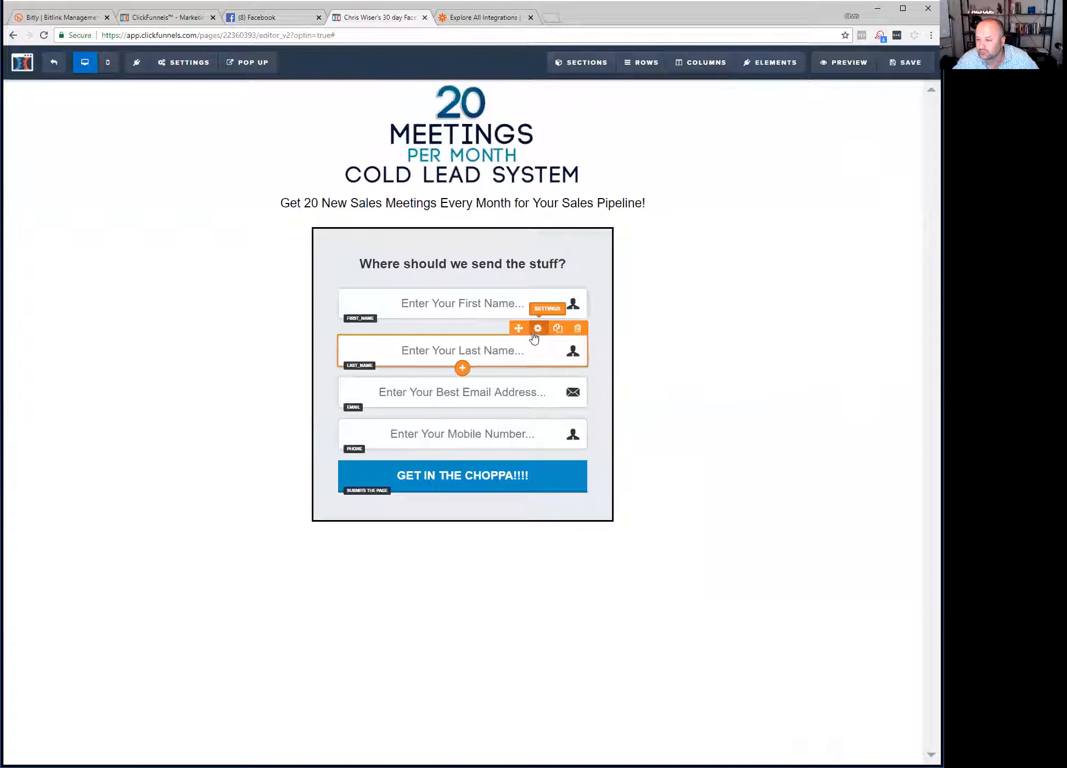
Reduce the Last Name field's top margin so its spacing matches the other fields in the optin form.
click(536, 336)
drag(841, 149, 835, 153)
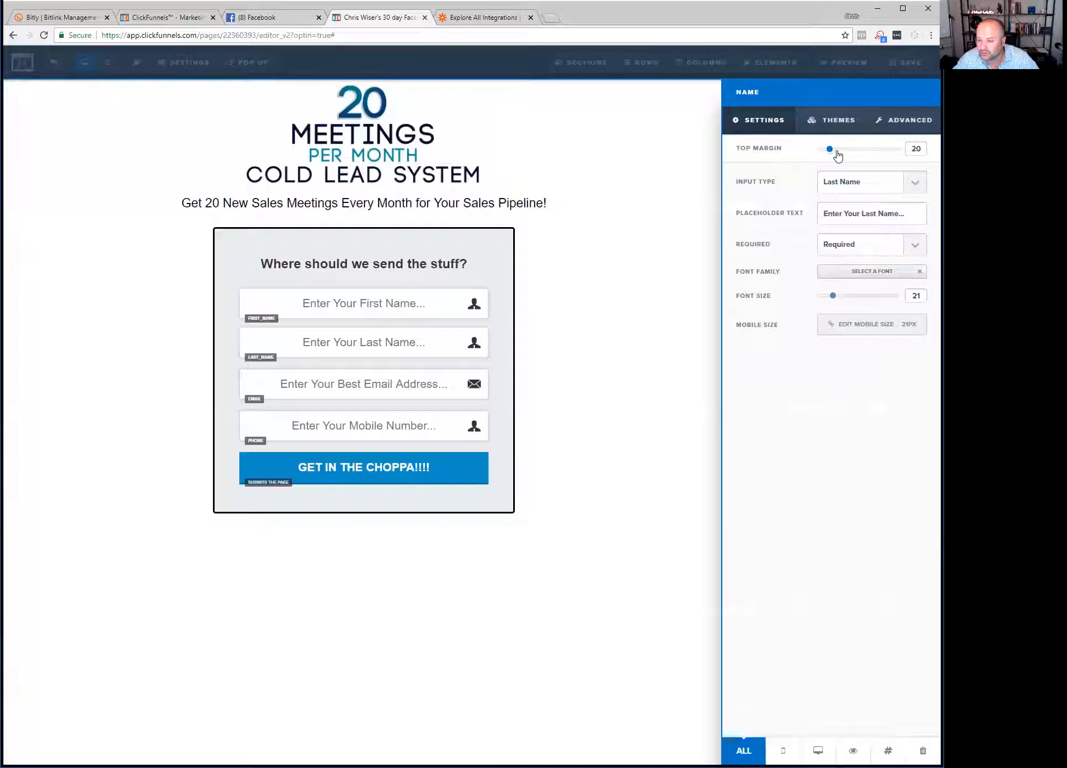
drag(837, 152, 838, 154)
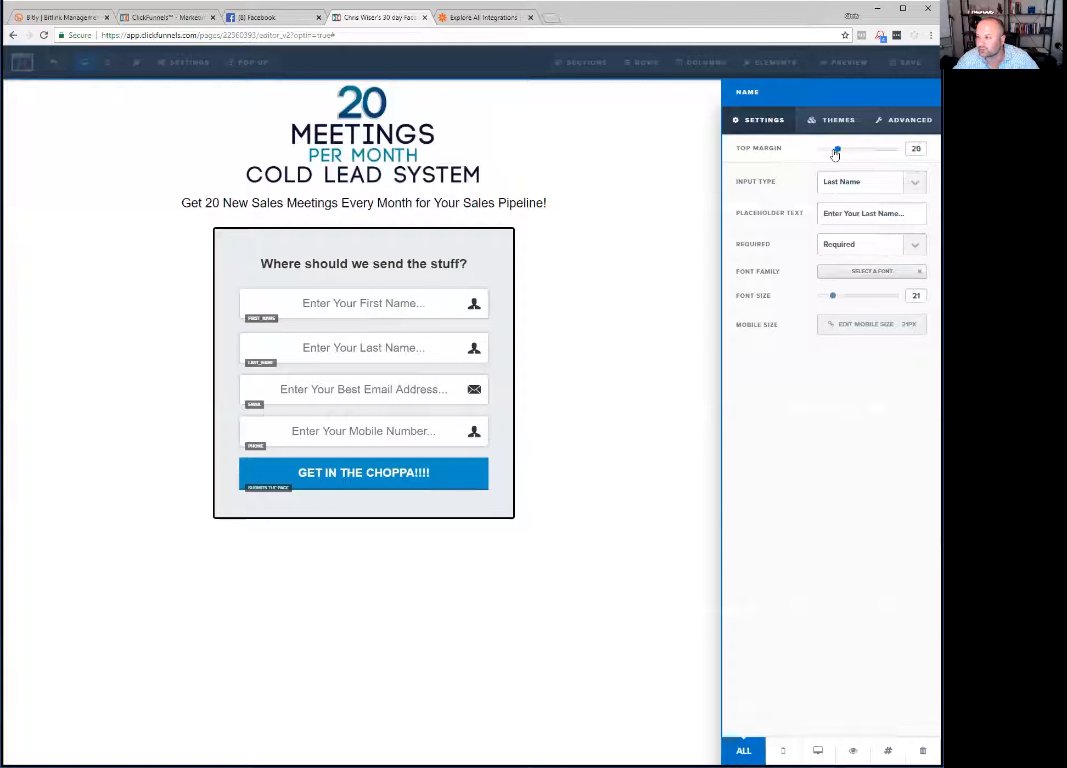
click(639, 214)
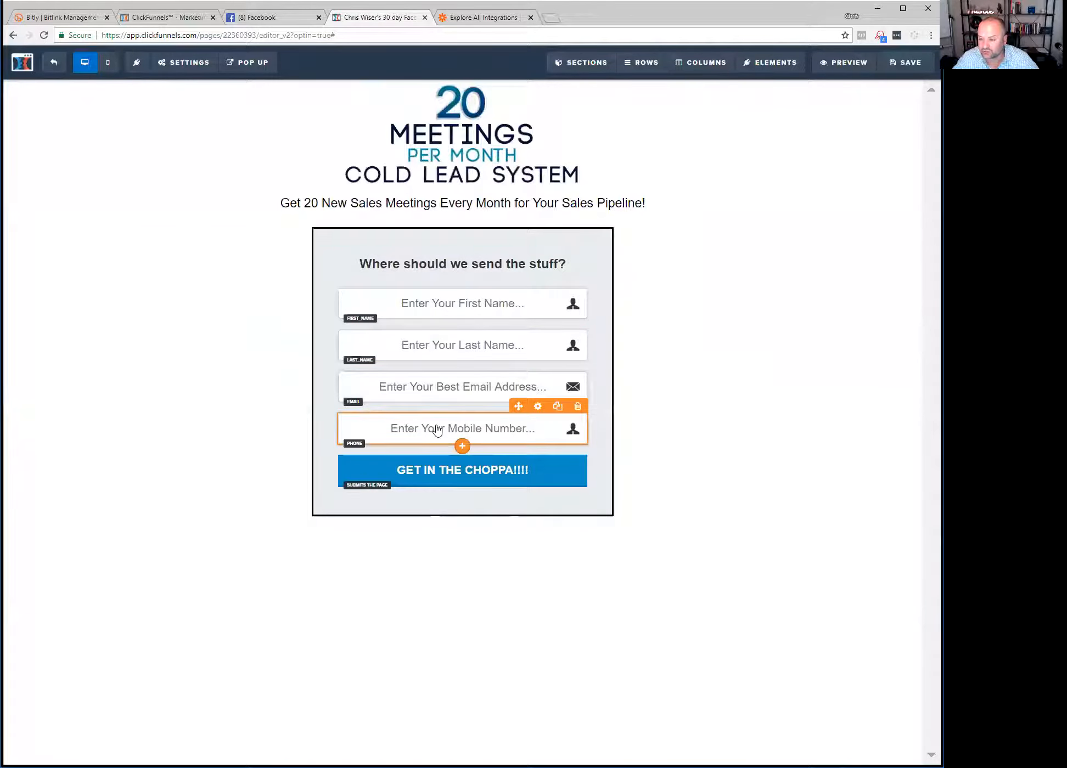
Review the optin button's text setting and the list of actions it can perform.
click(451, 470)
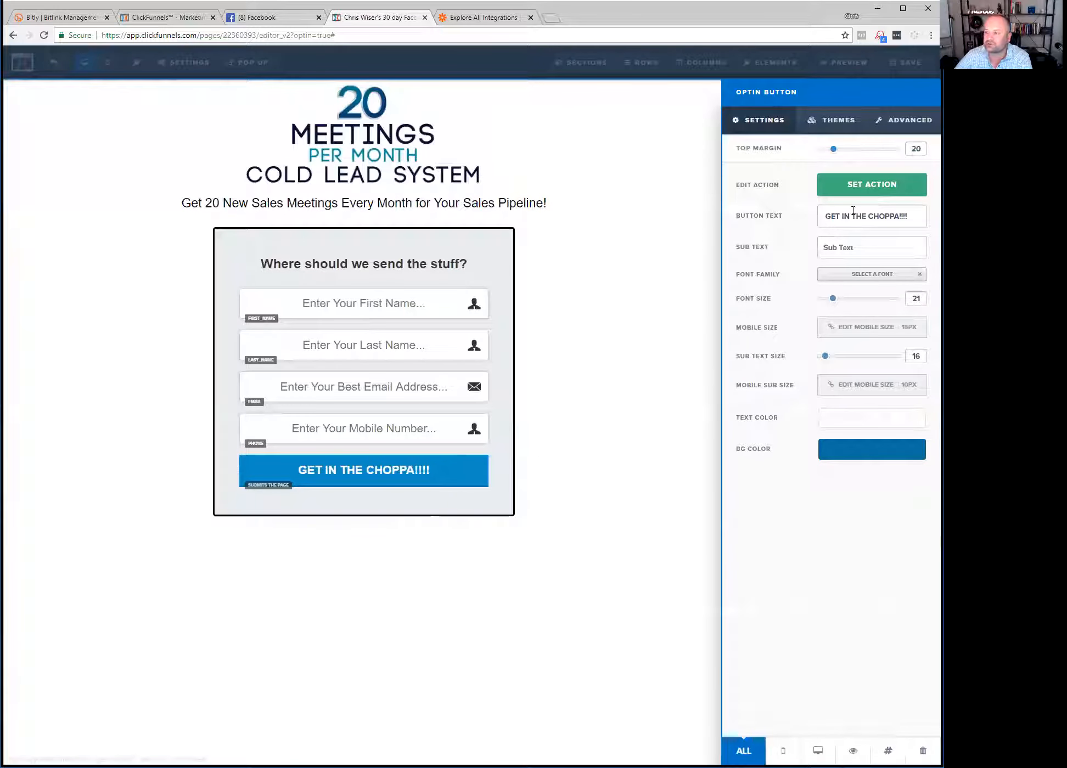
drag(826, 217, 889, 214)
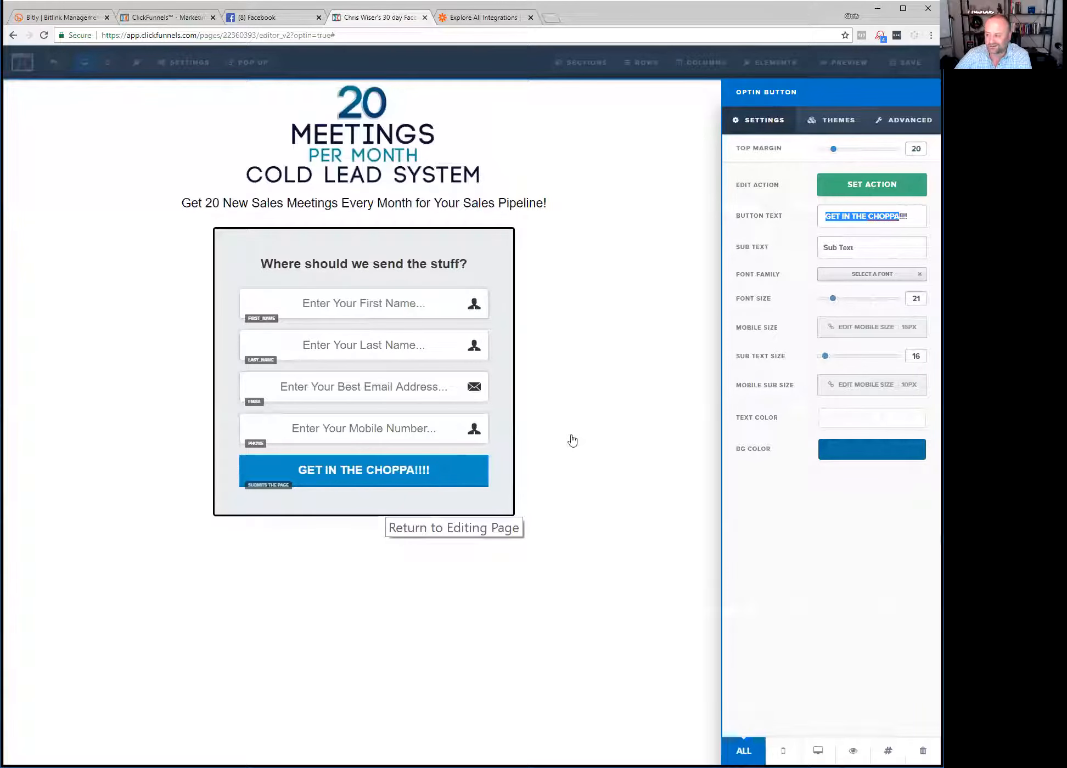
click(870, 185)
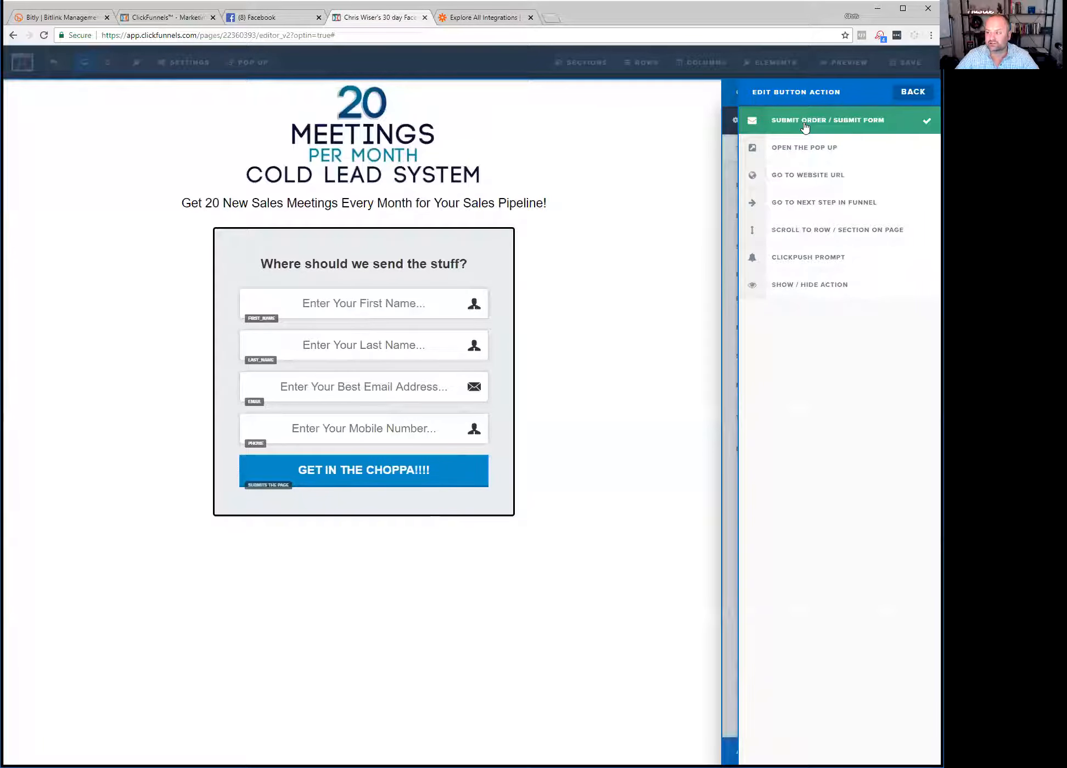
click(924, 92)
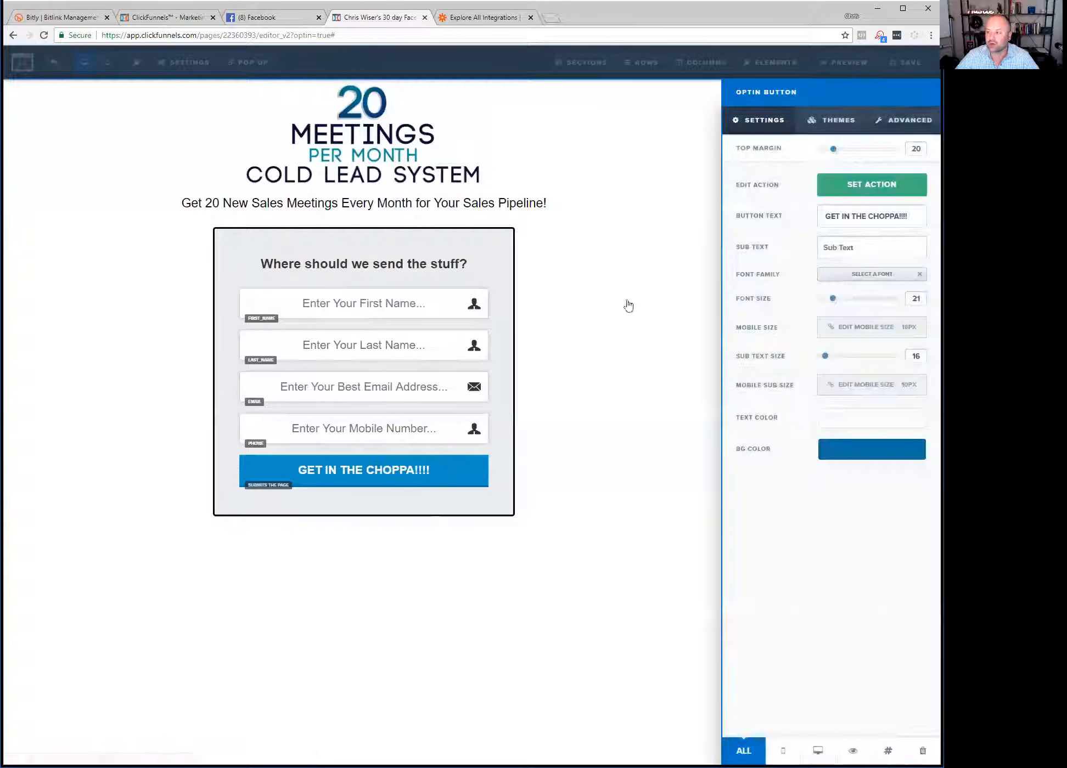
click(624, 295)
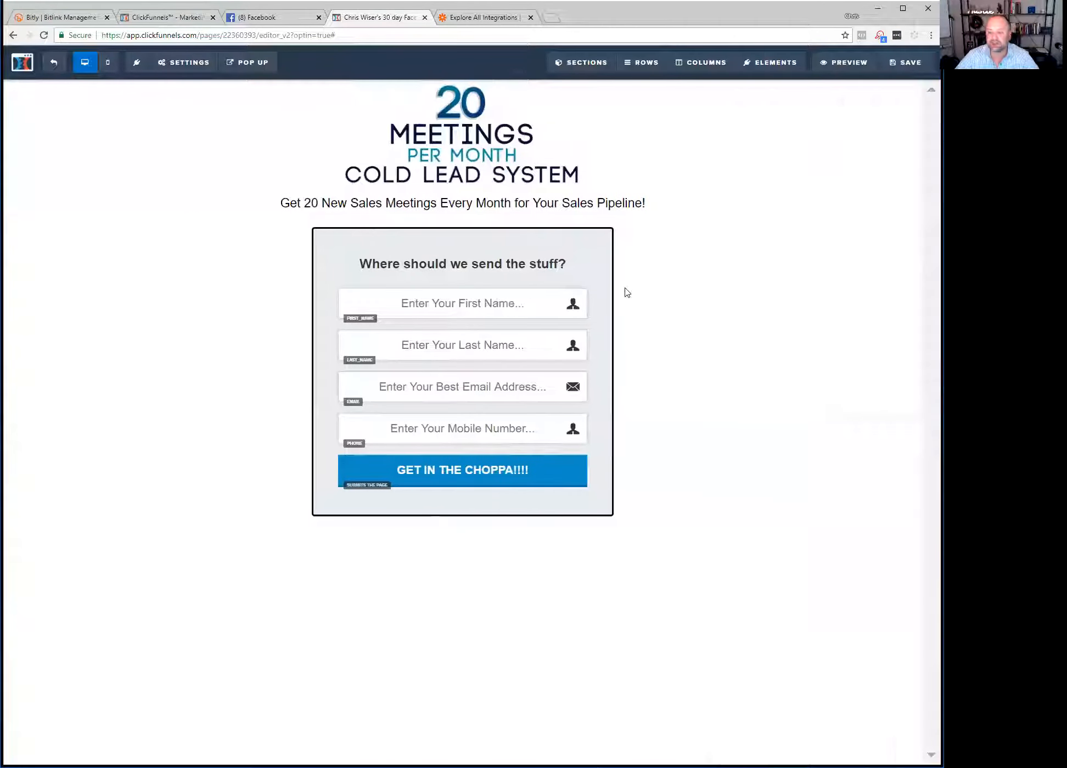
Look through the optin button's themes, advanced styles and available button effects.
click(483, 481)
click(830, 120)
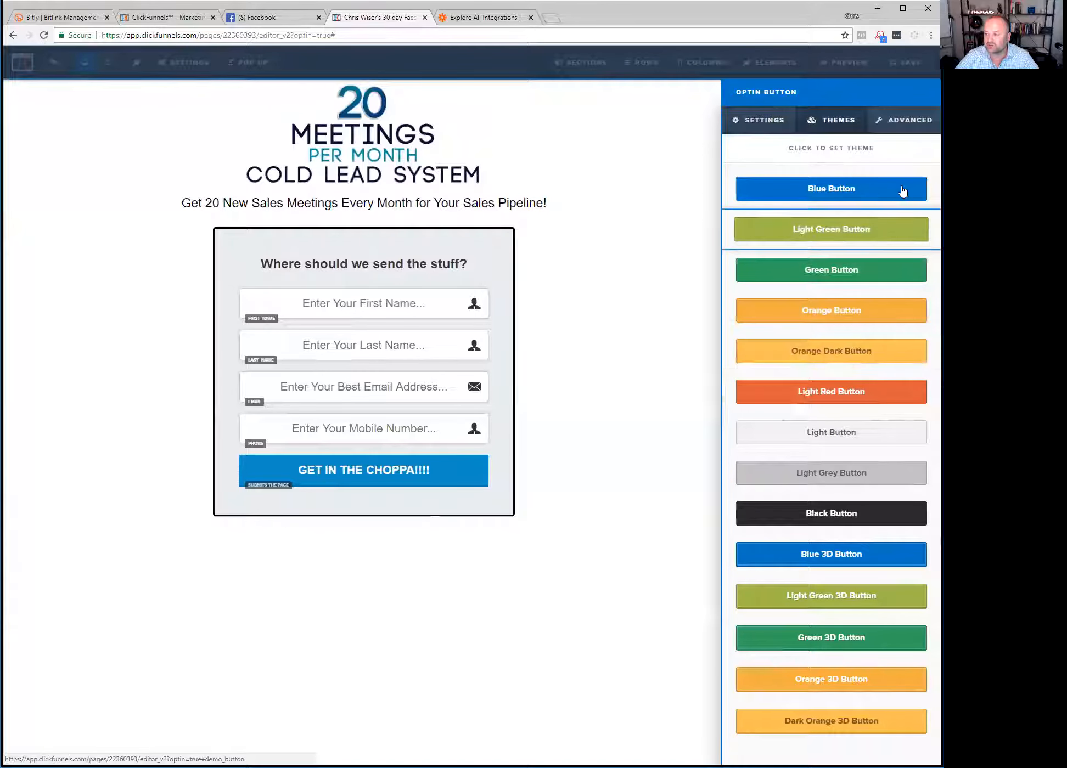
click(889, 120)
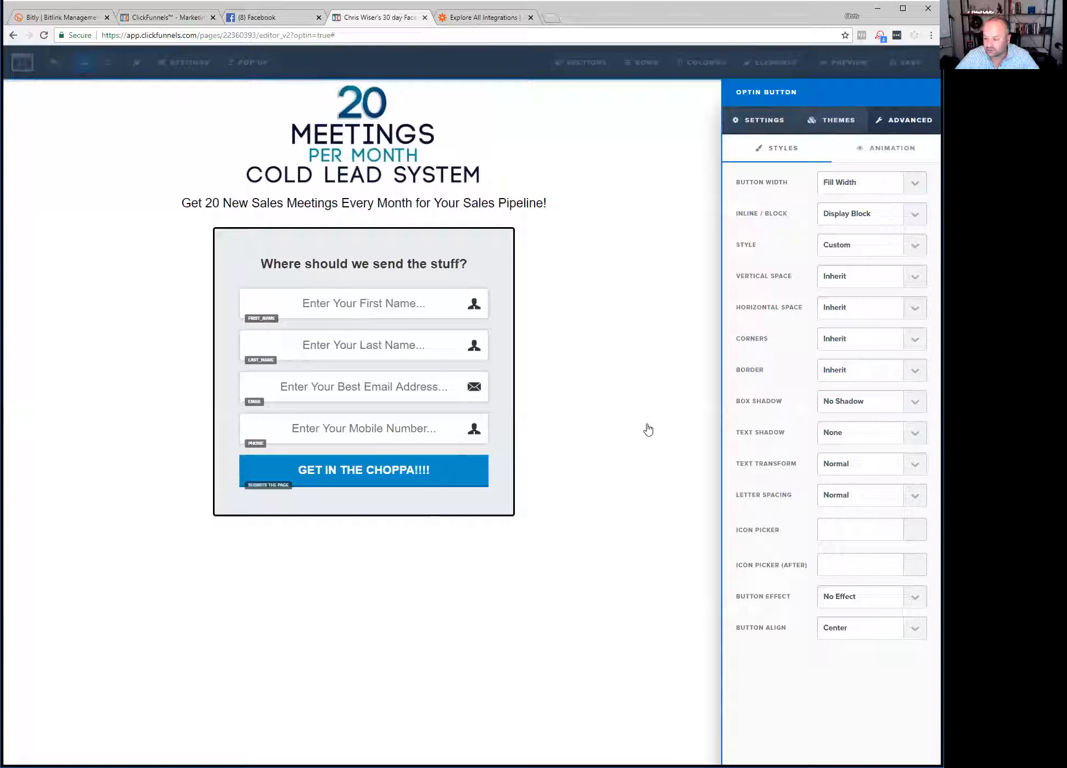
click(851, 602)
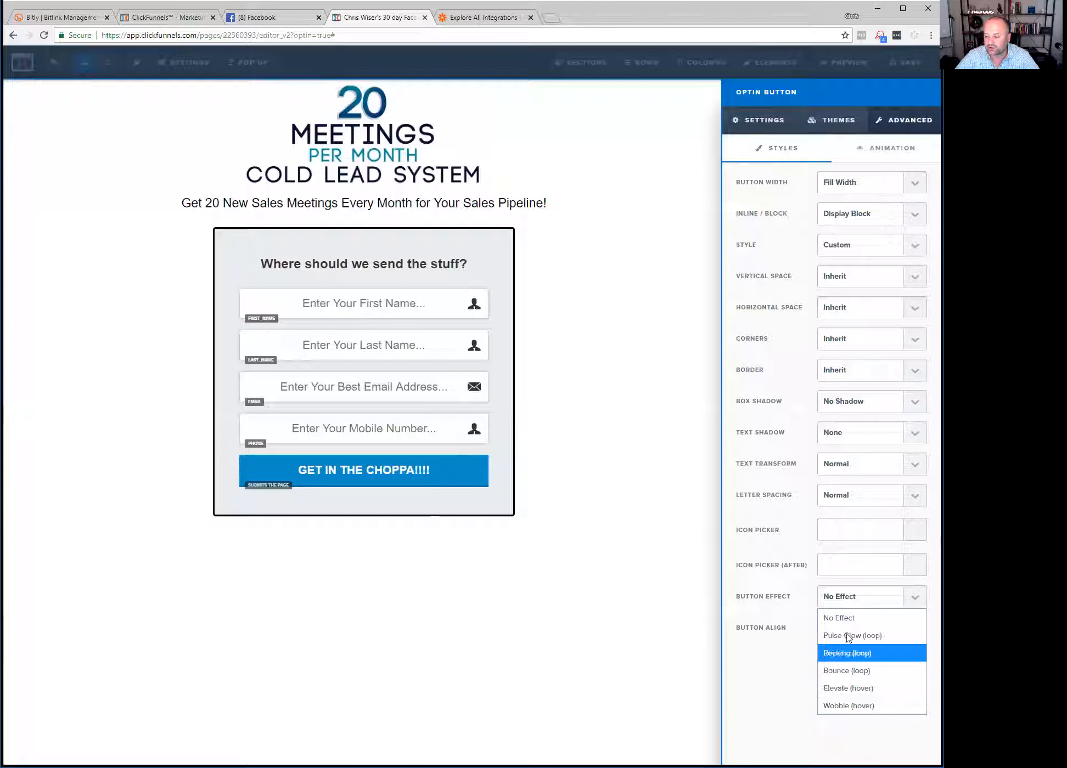
click(651, 494)
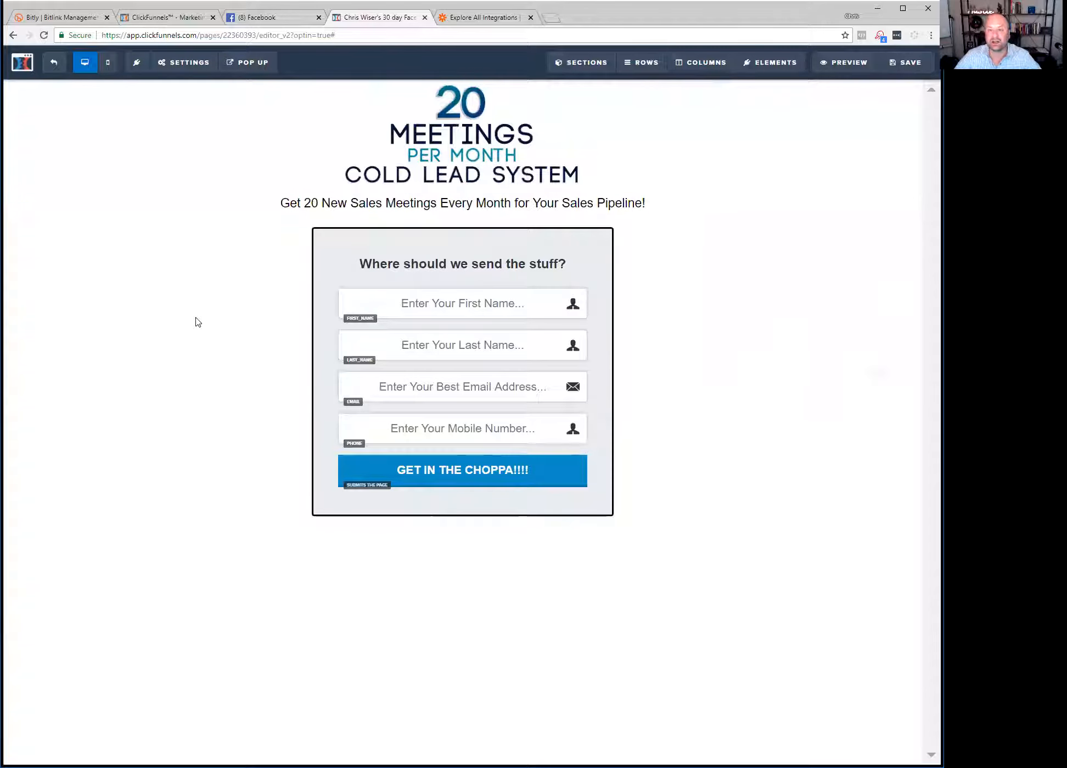
Open the Optin page's email integration settings.
click(184, 67)
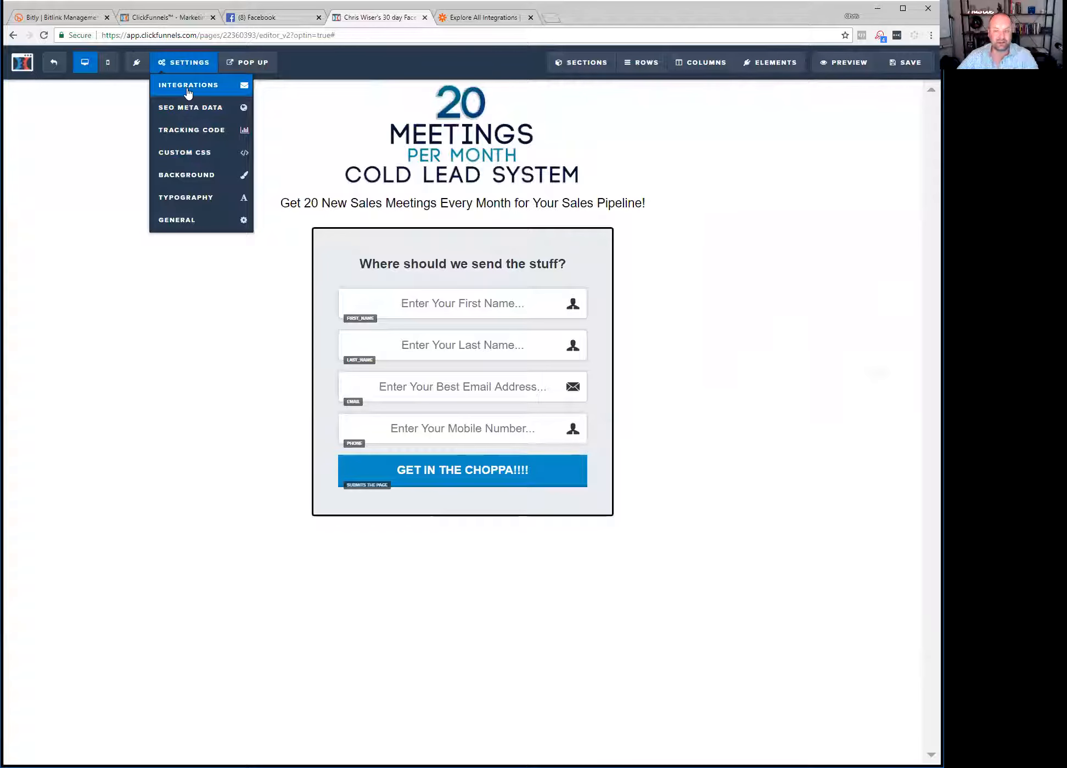
click(188, 86)
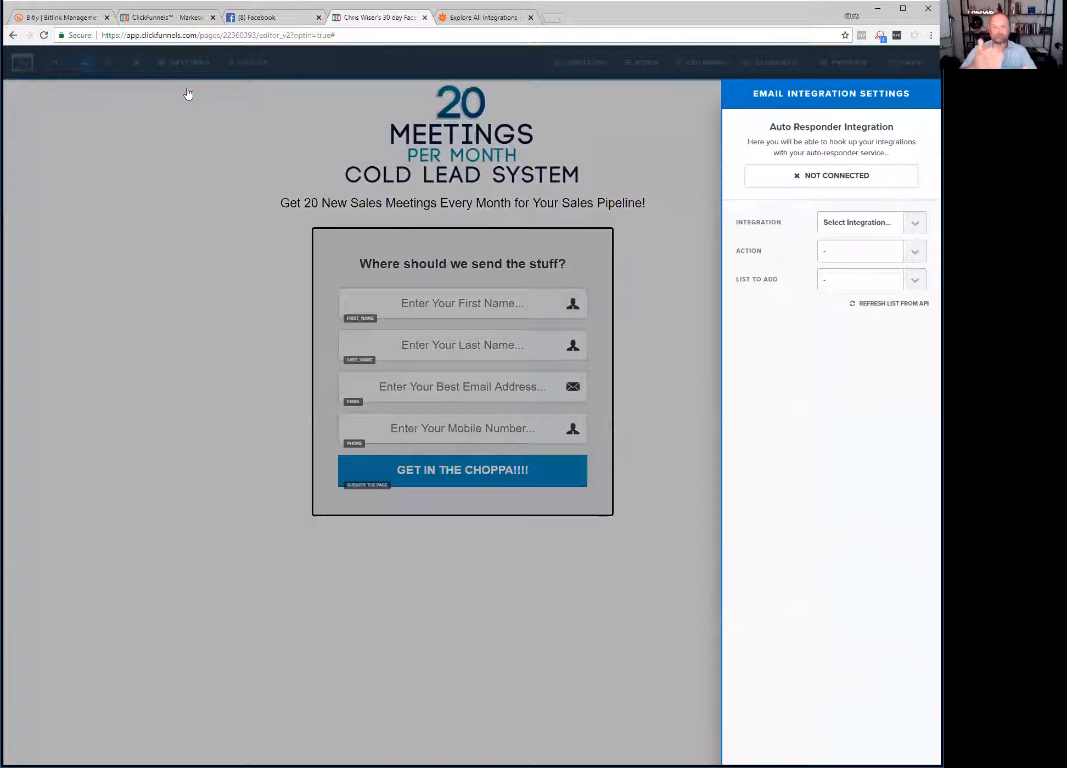
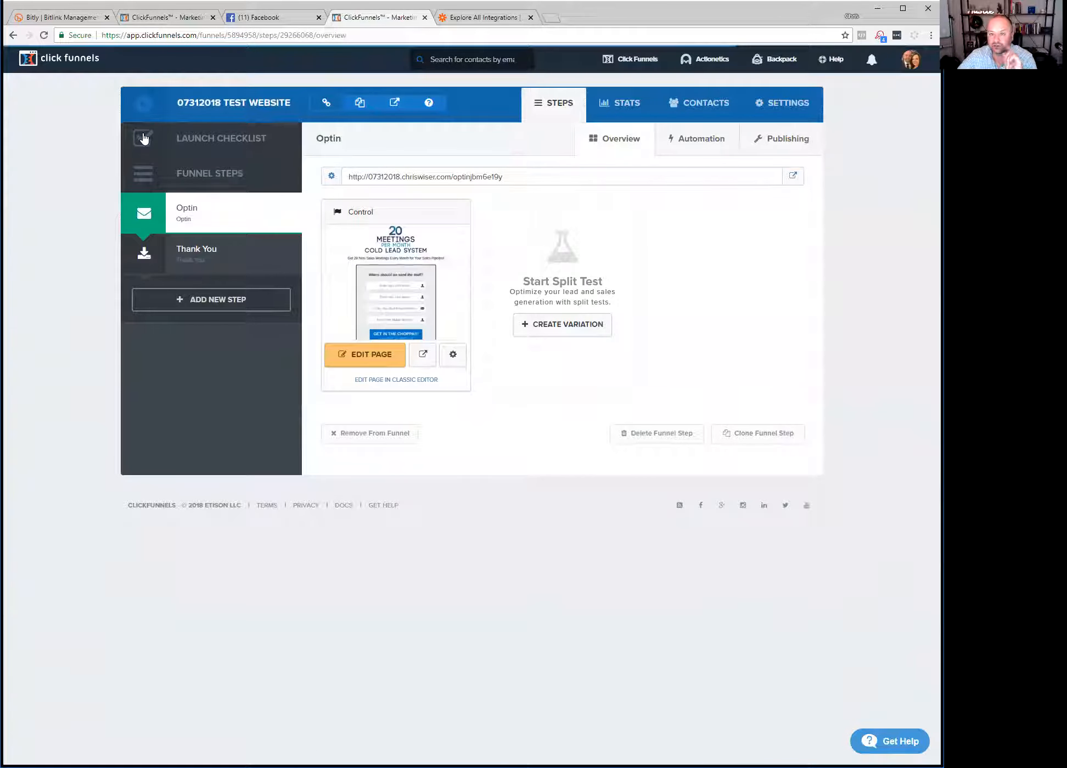
Inspect the browser's secure connection details for the current address and compare them with the Optin step's URL.
click(102, 37)
click(104, 35)
drag(119, 35, 126, 35)
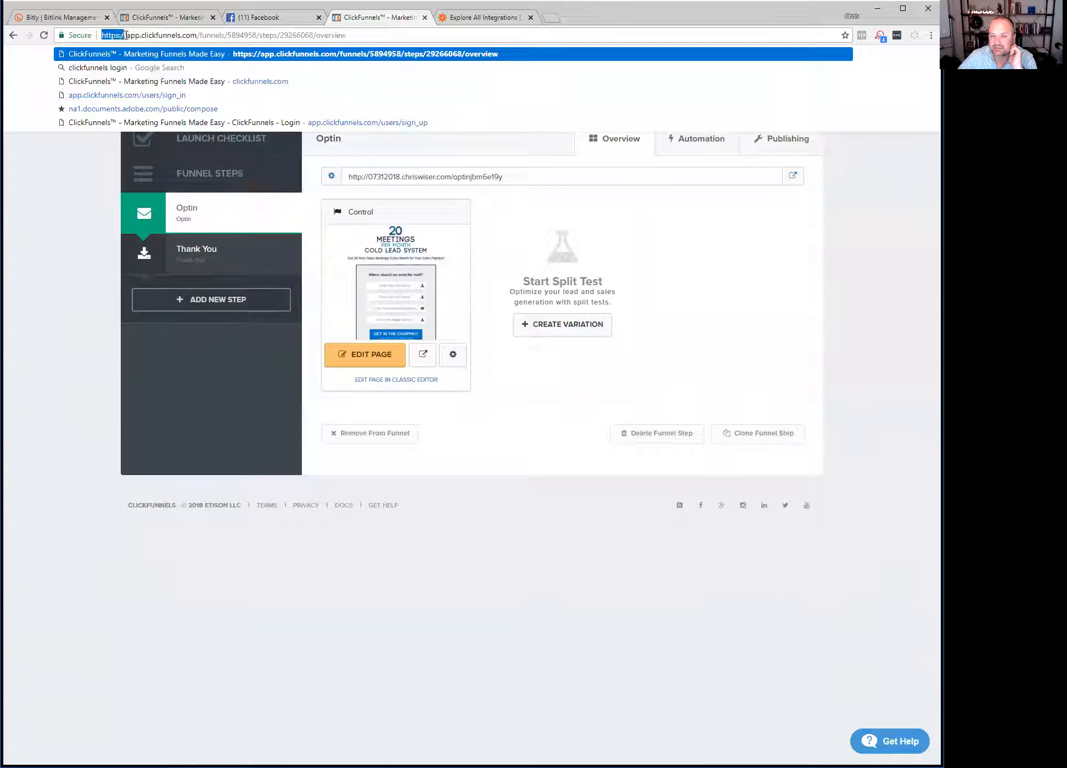
click(77, 36)
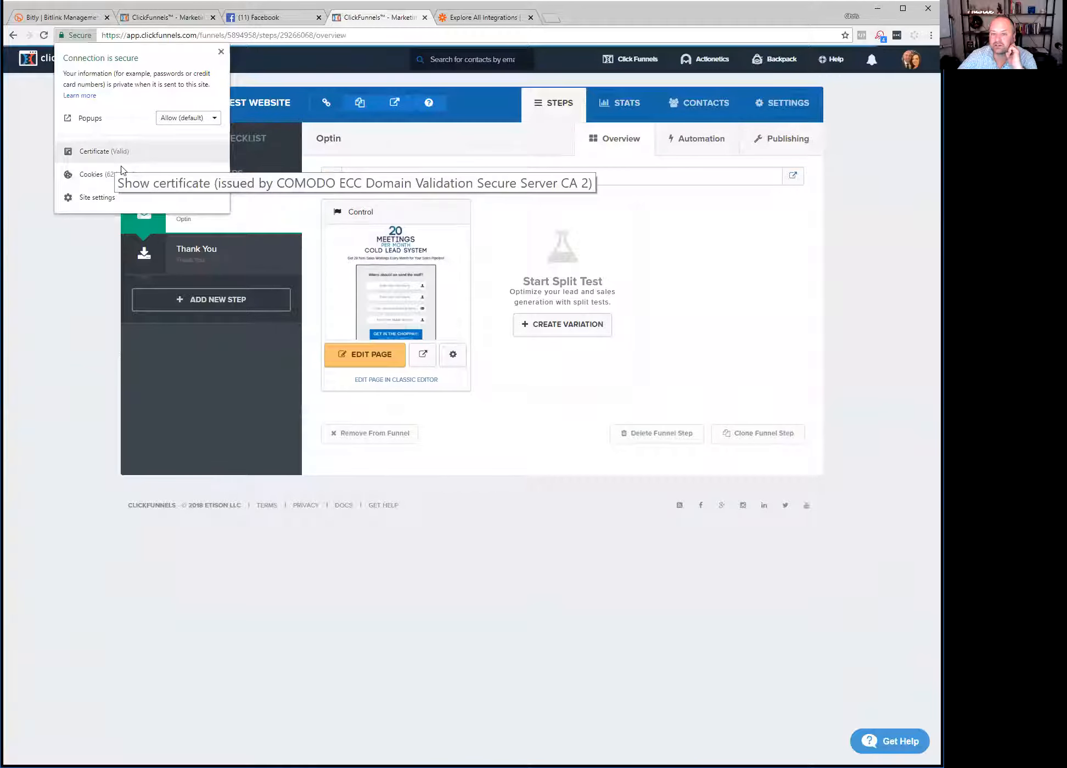
click(97, 246)
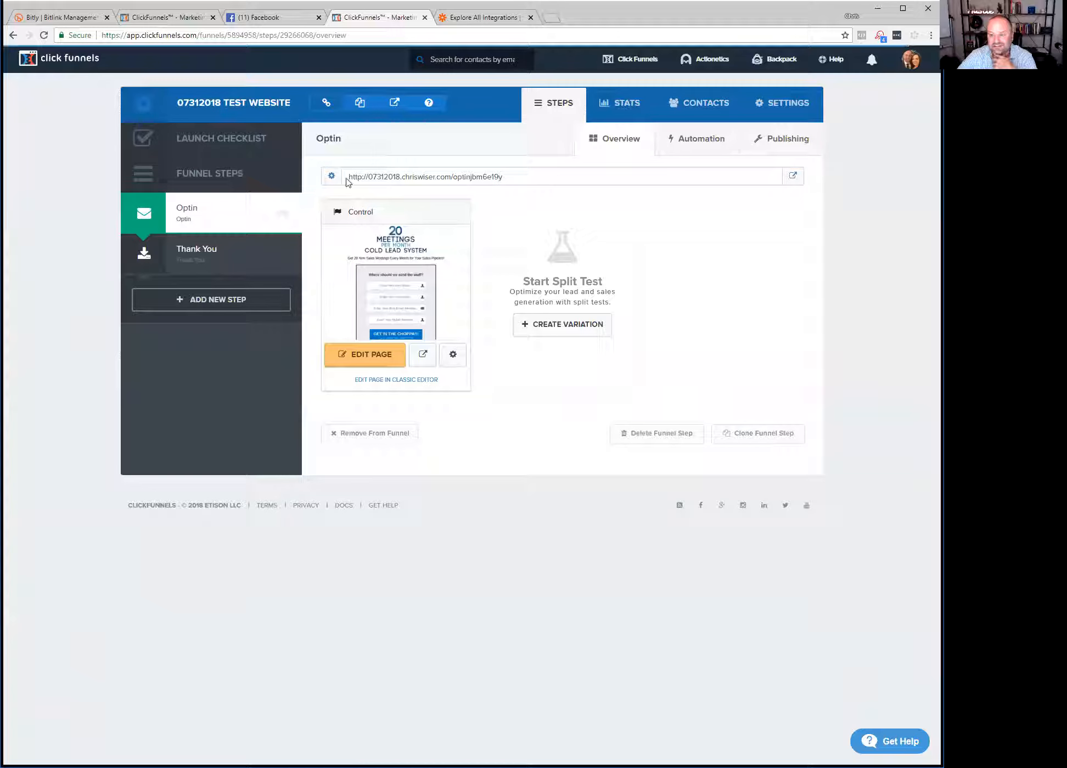
click(391, 177)
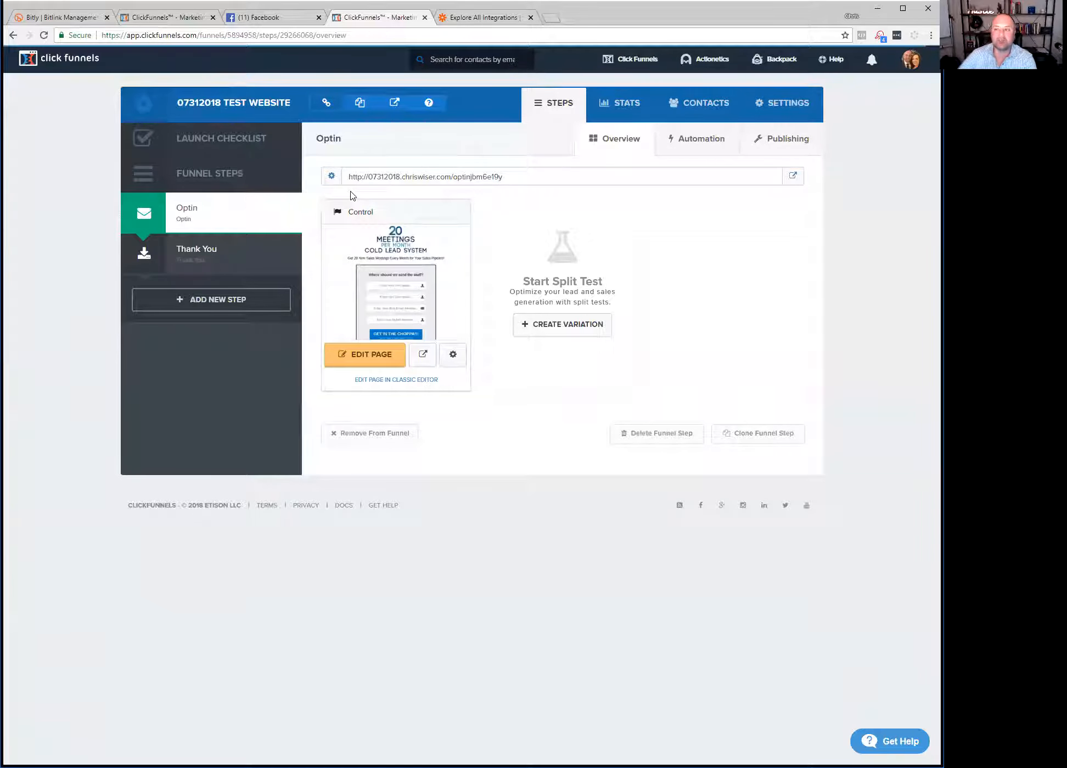
Find the 07312018 subdomain in the account's domain list and open its settings.
click(910, 64)
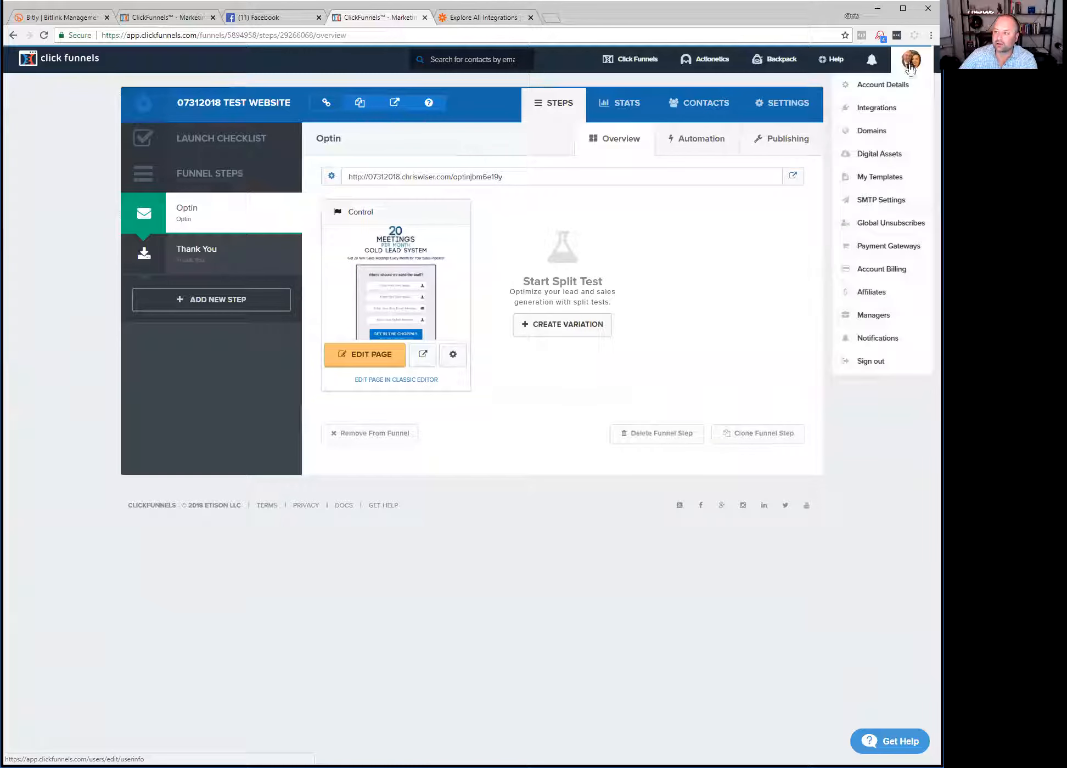
click(884, 135)
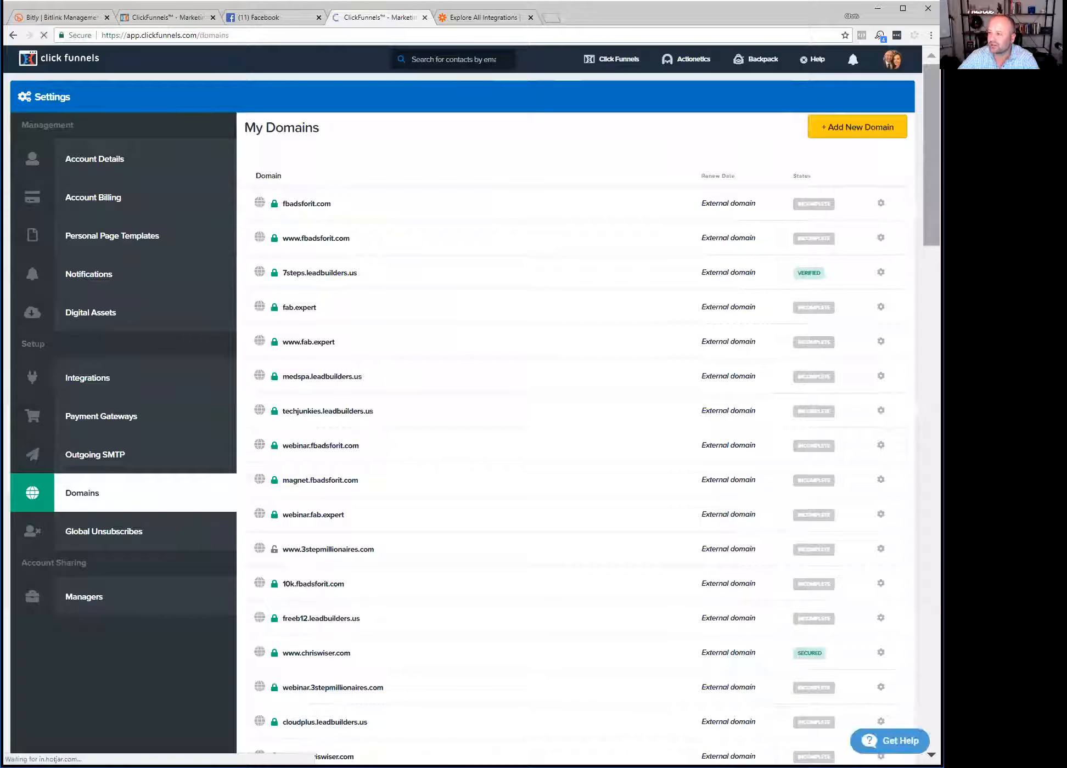
drag(932, 124, 932, 141)
scroll(905, 381, down, 20)
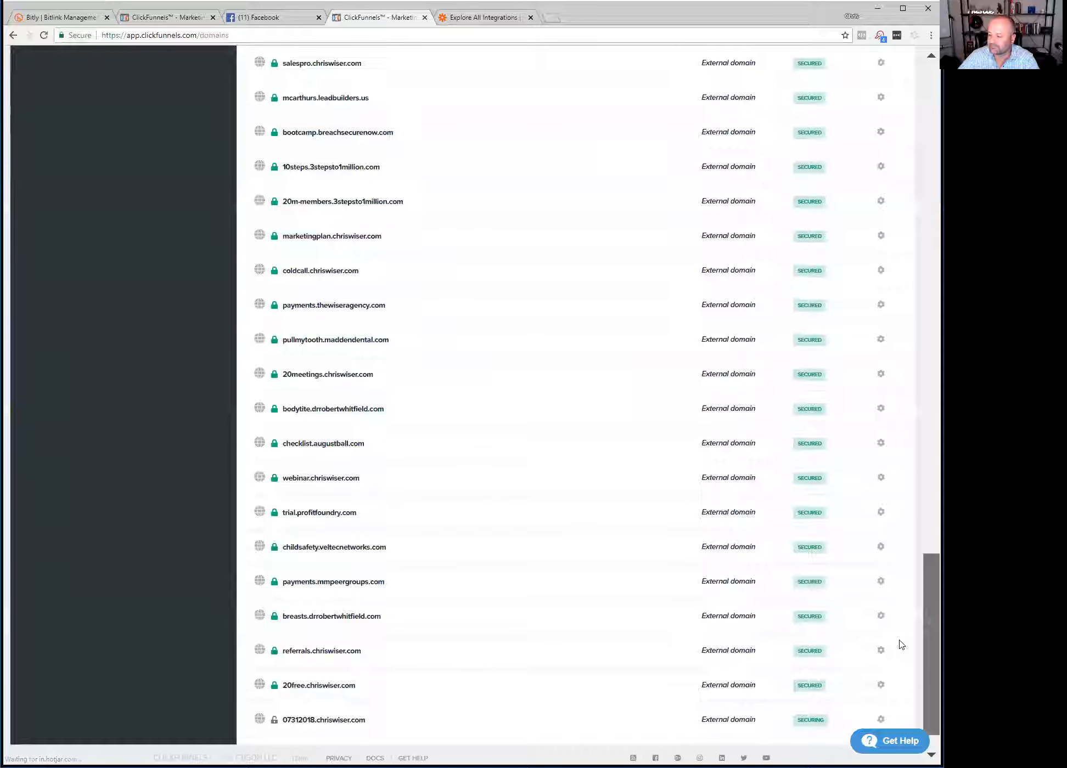
drag(864, 564, 714, 661)
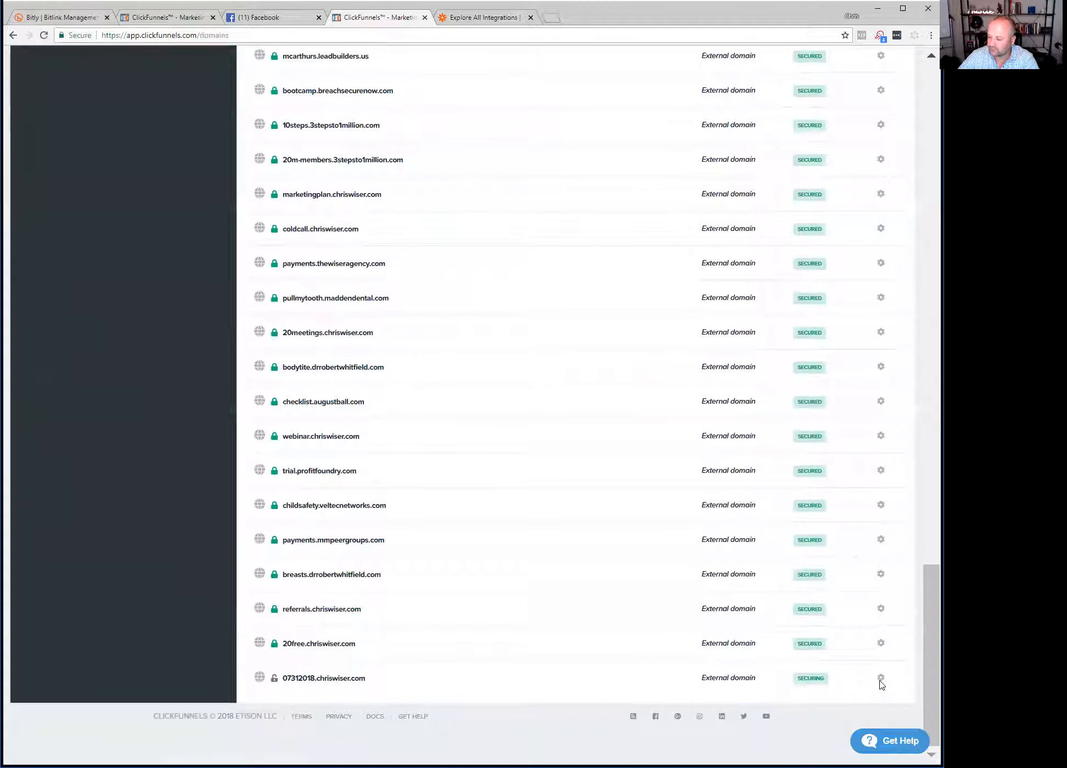
click(881, 682)
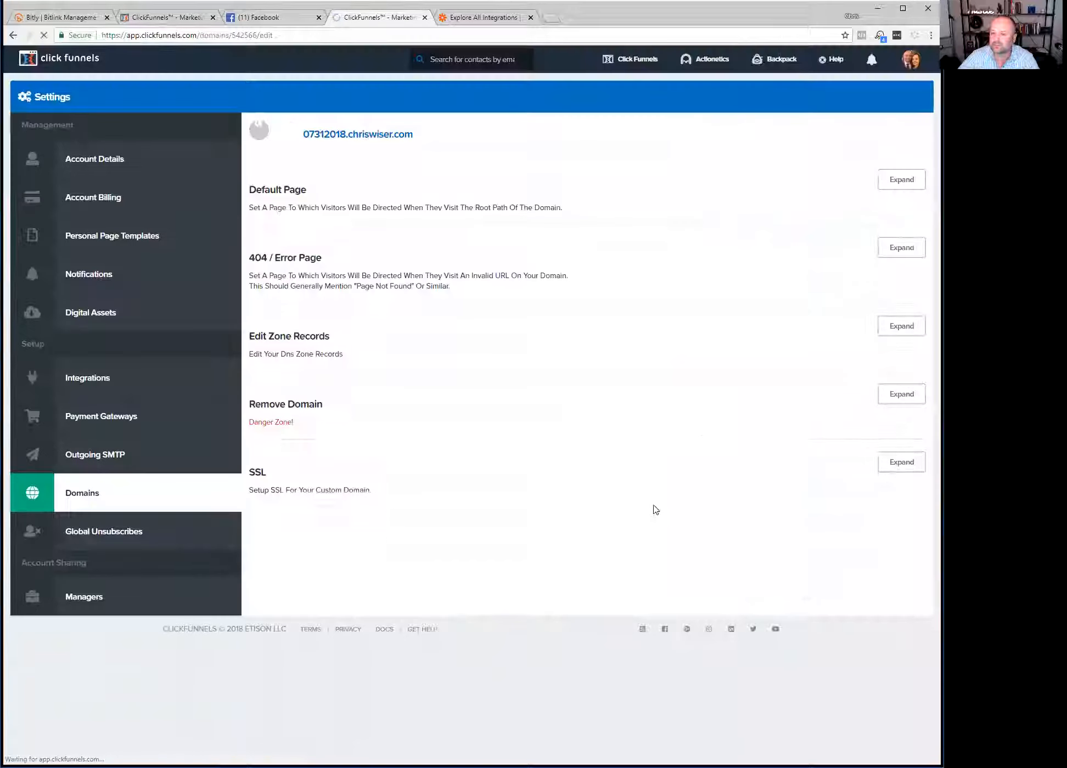
Expand the subdomain's Default Page section and look through the pages available for the root URL.
click(892, 181)
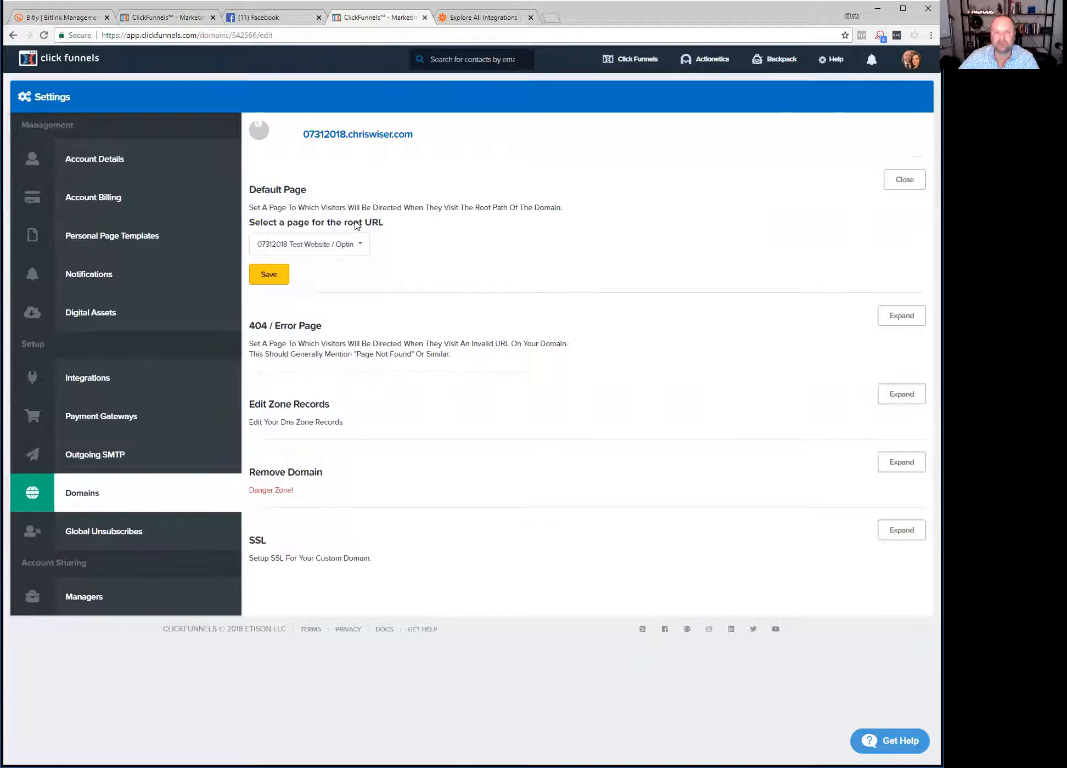
click(356, 251)
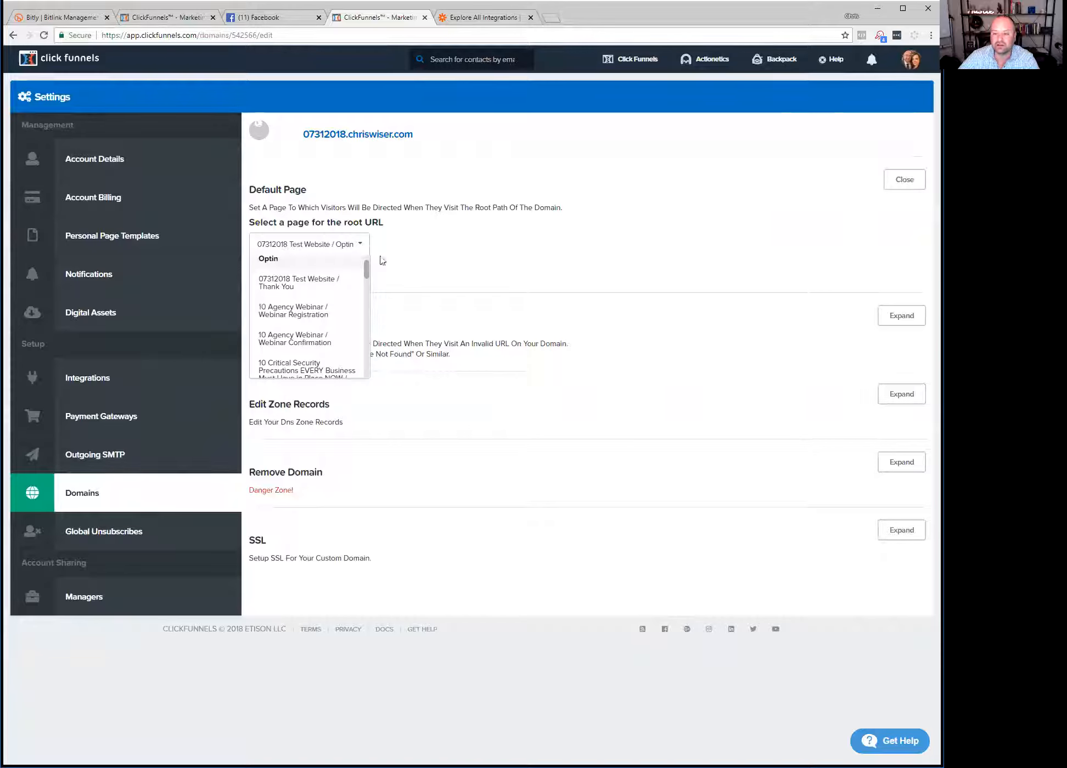
drag(368, 268, 369, 263)
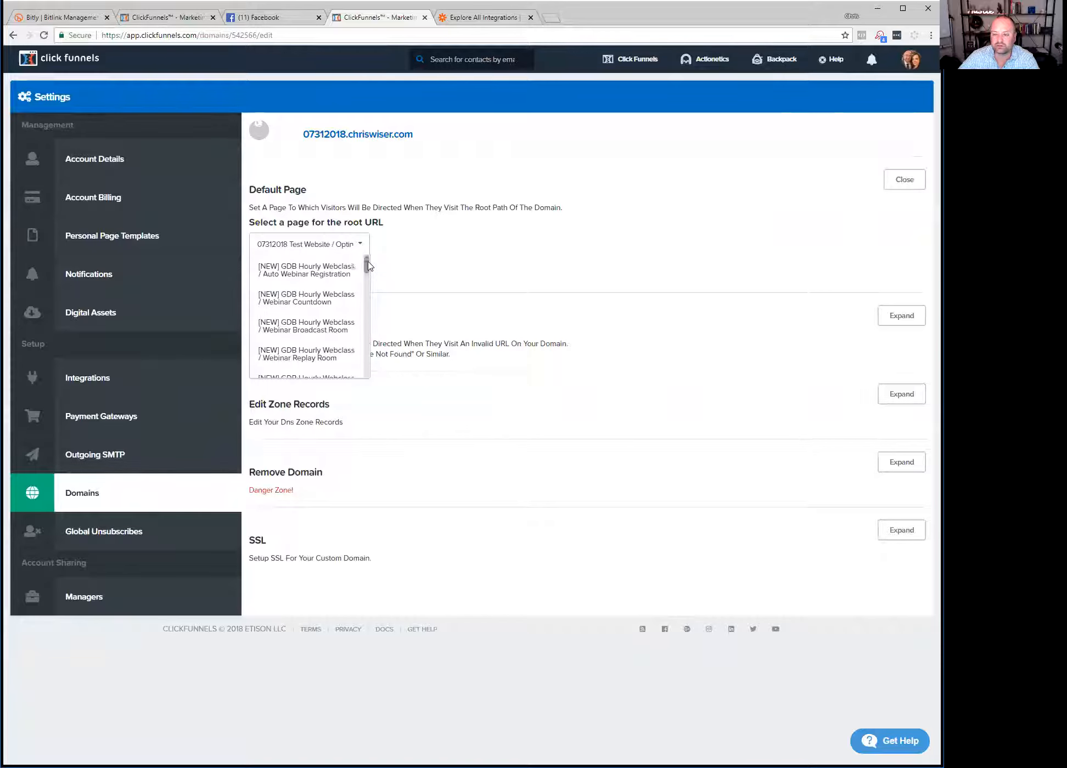
click(358, 250)
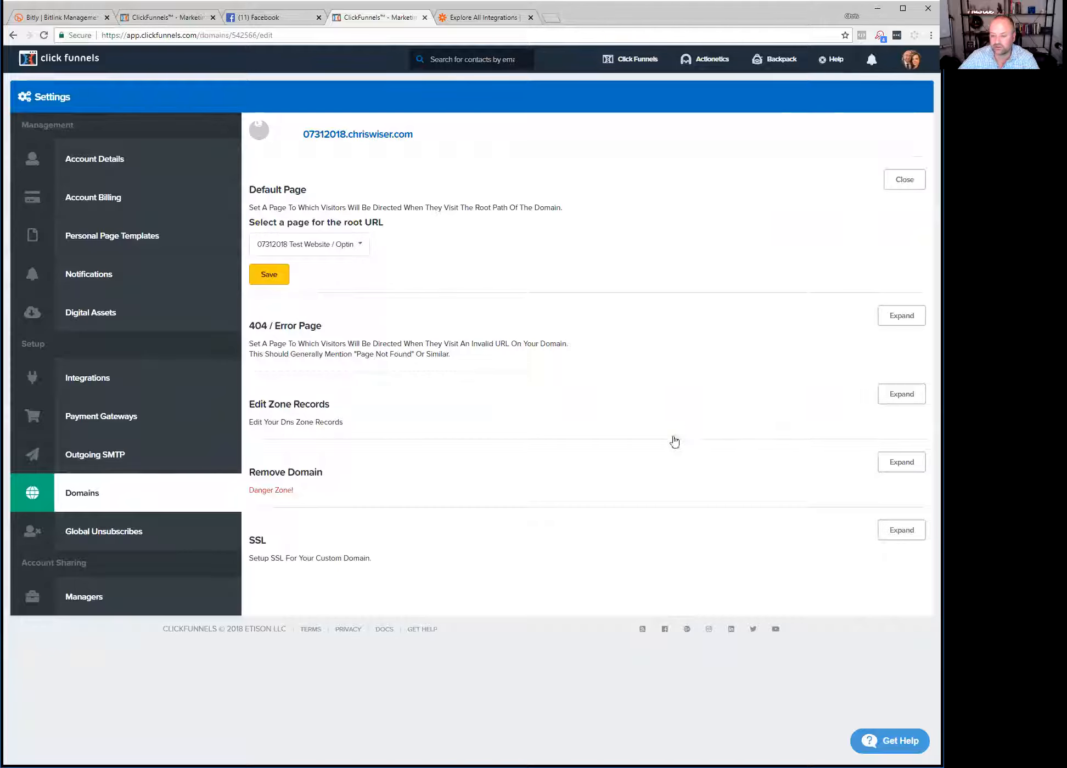
Expand the subdomain's SSL section and check its SSL status.
click(898, 535)
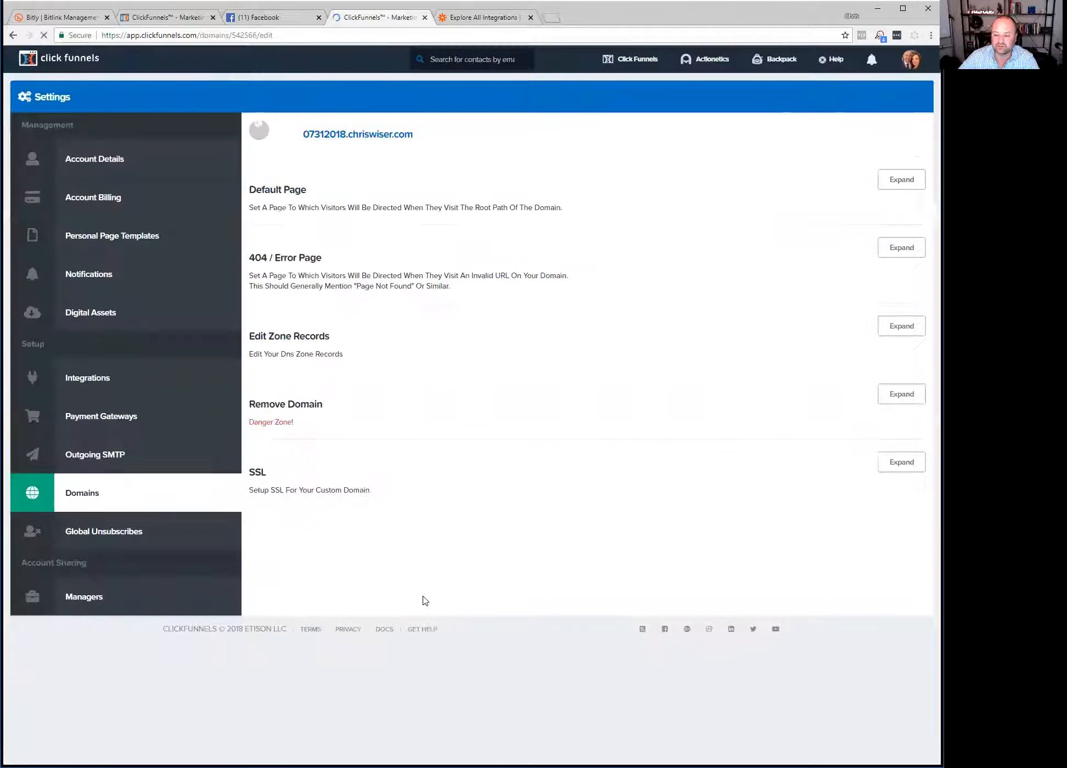
click(885, 469)
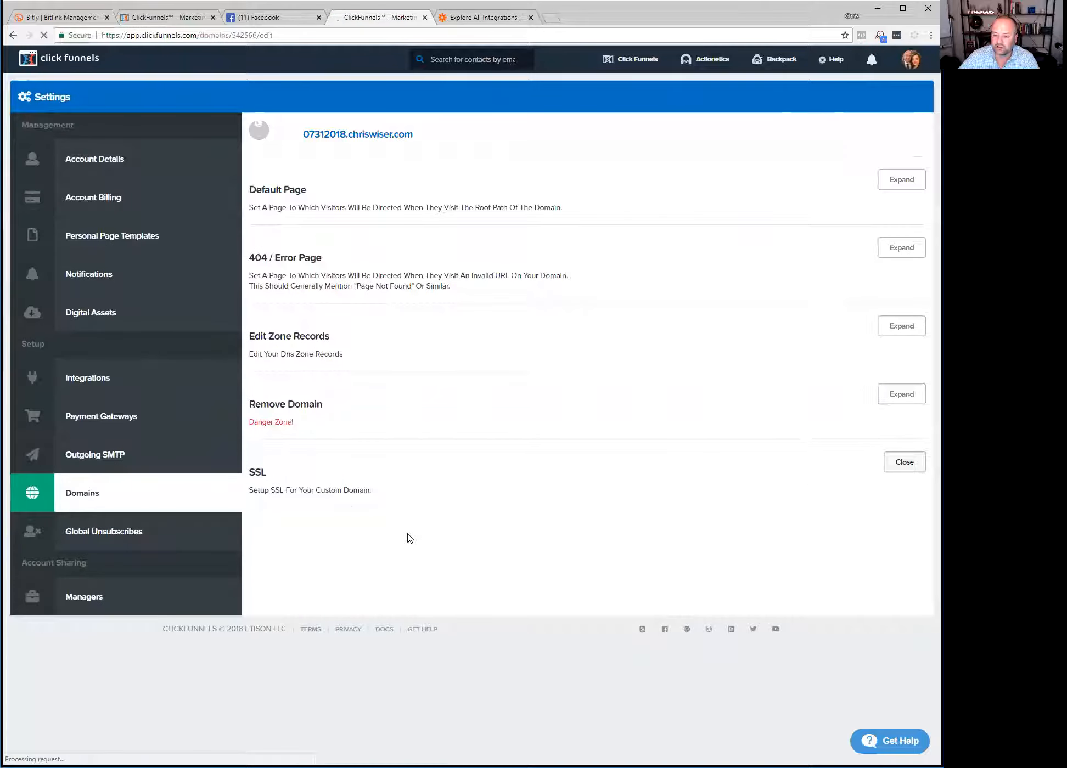
drag(352, 505, 251, 502)
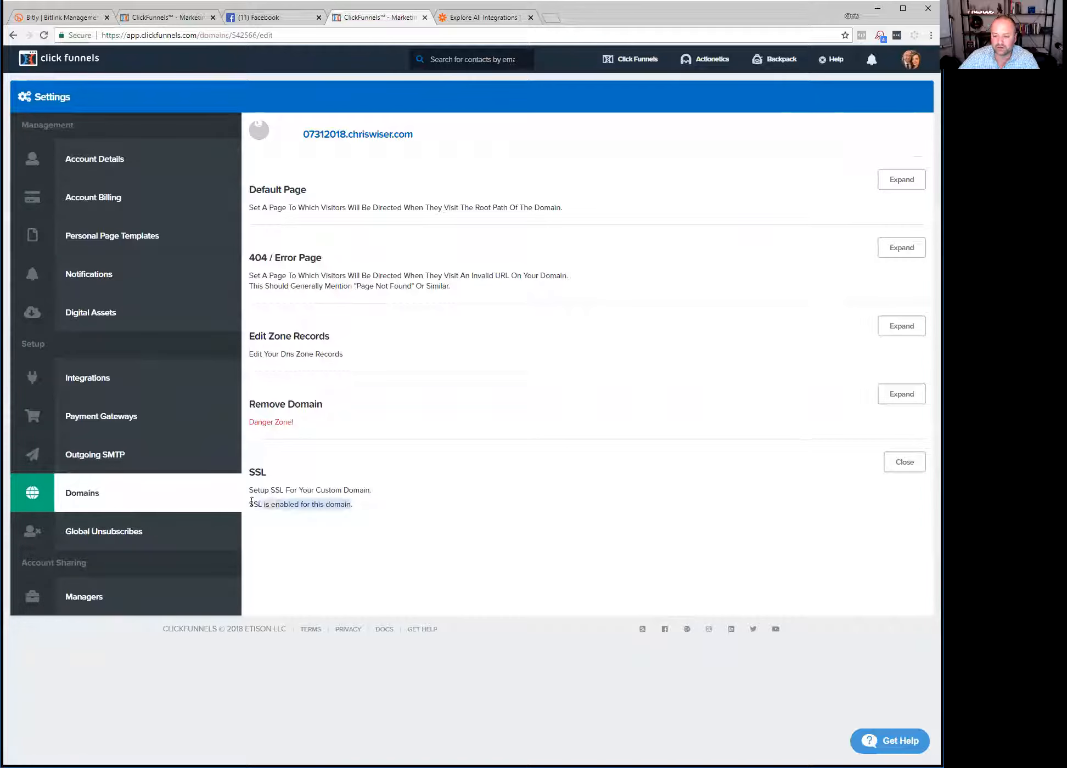
Open the 07312018 Test Website funnel from the funnel list and reload its Optin step overview.
click(357, 506)
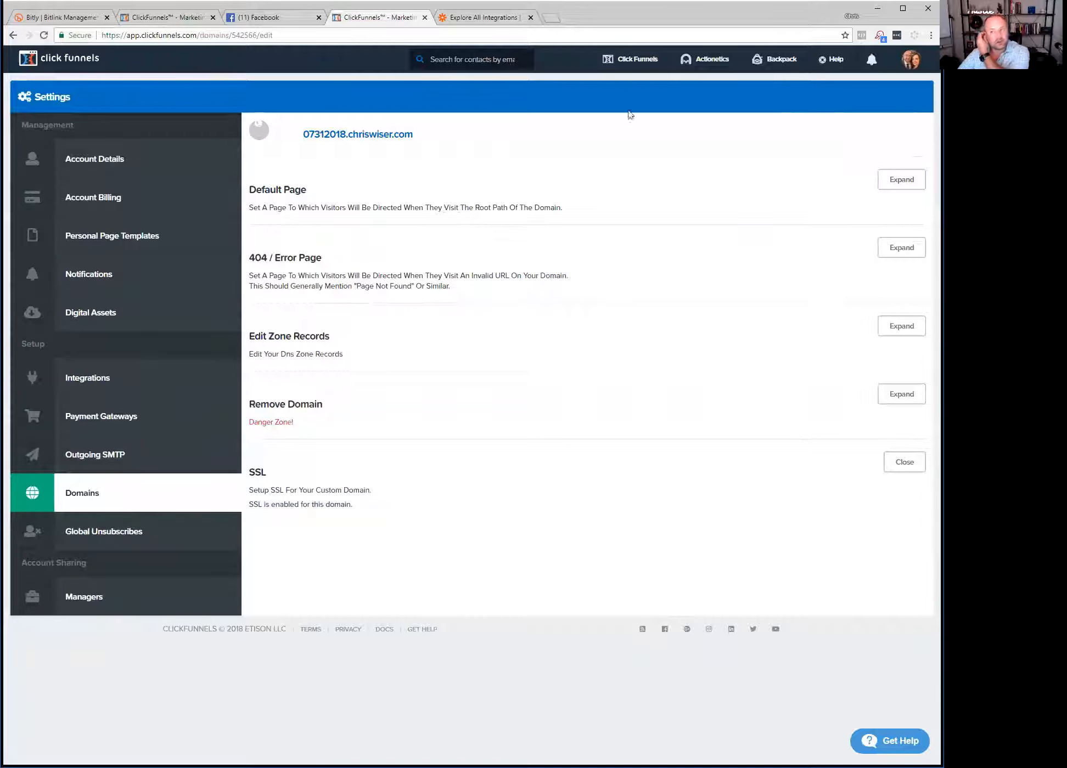
mouse_move(633, 62)
click(631, 87)
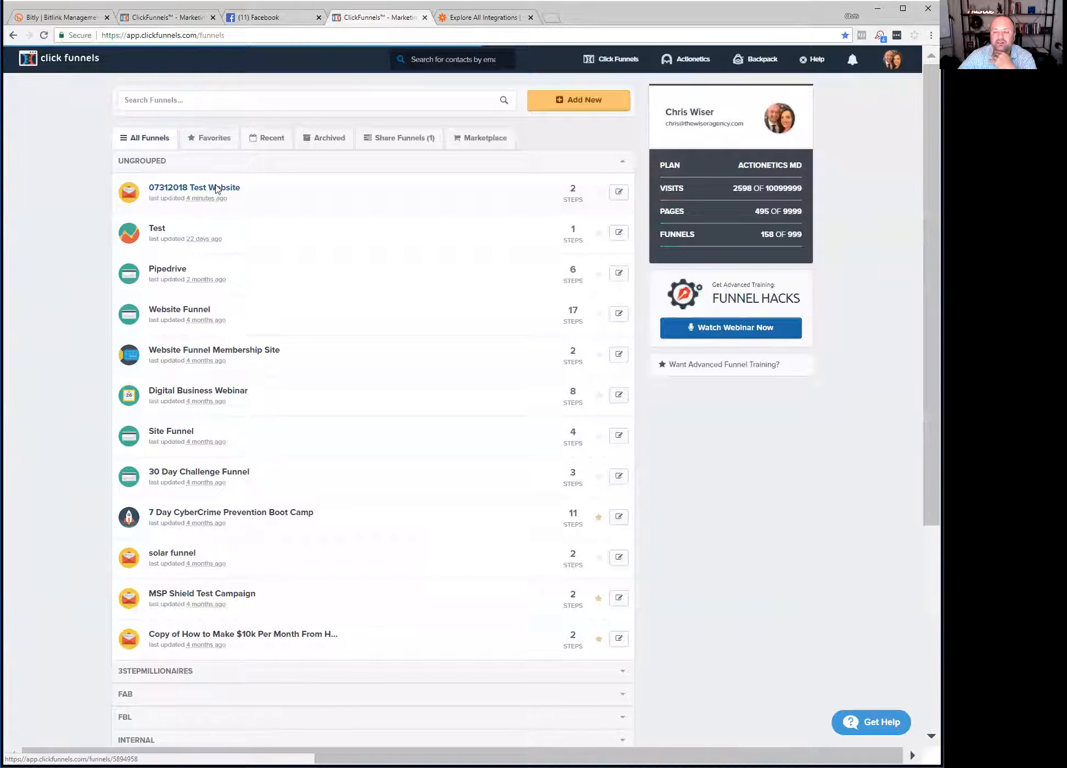
click(217, 189)
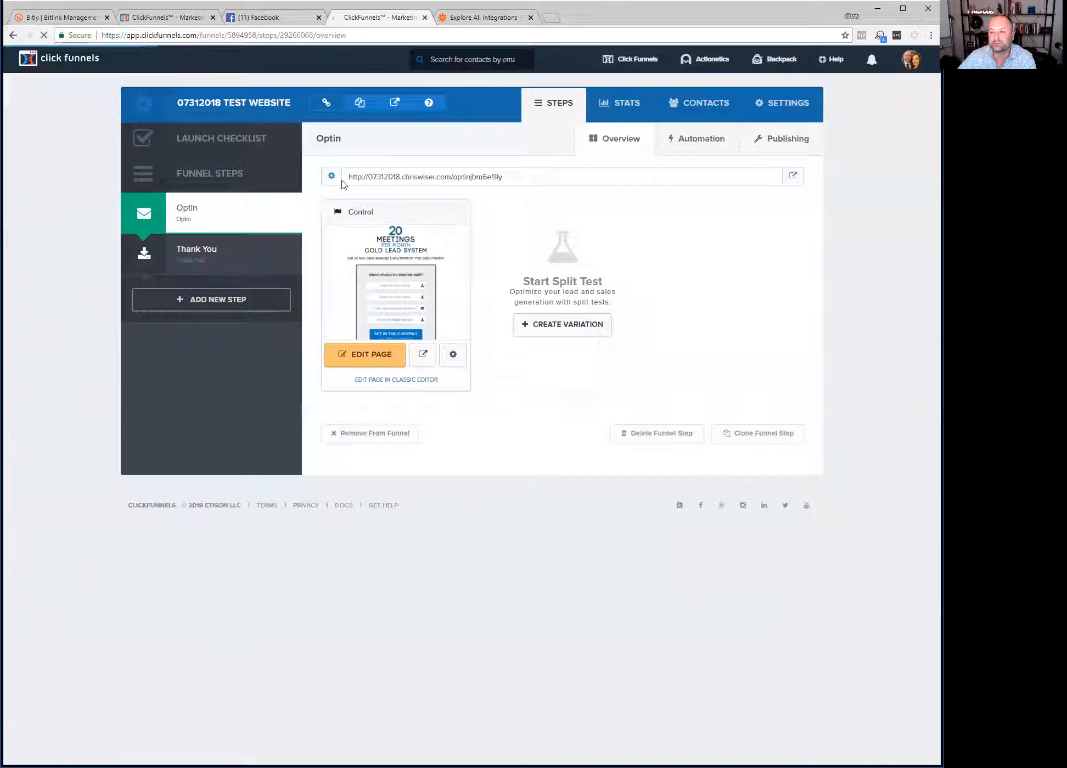
click(45, 36)
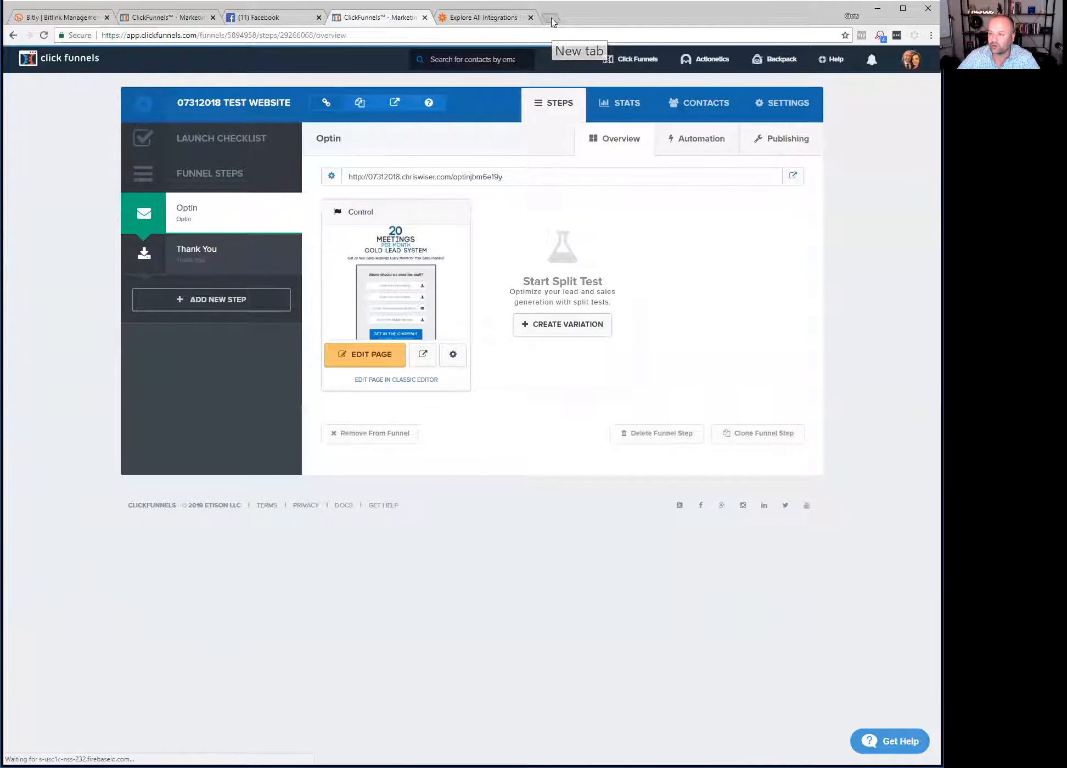
Load the 07312018 custom subdomain's root address in a new browser tab to test its default page.
click(552, 20)
text(07)
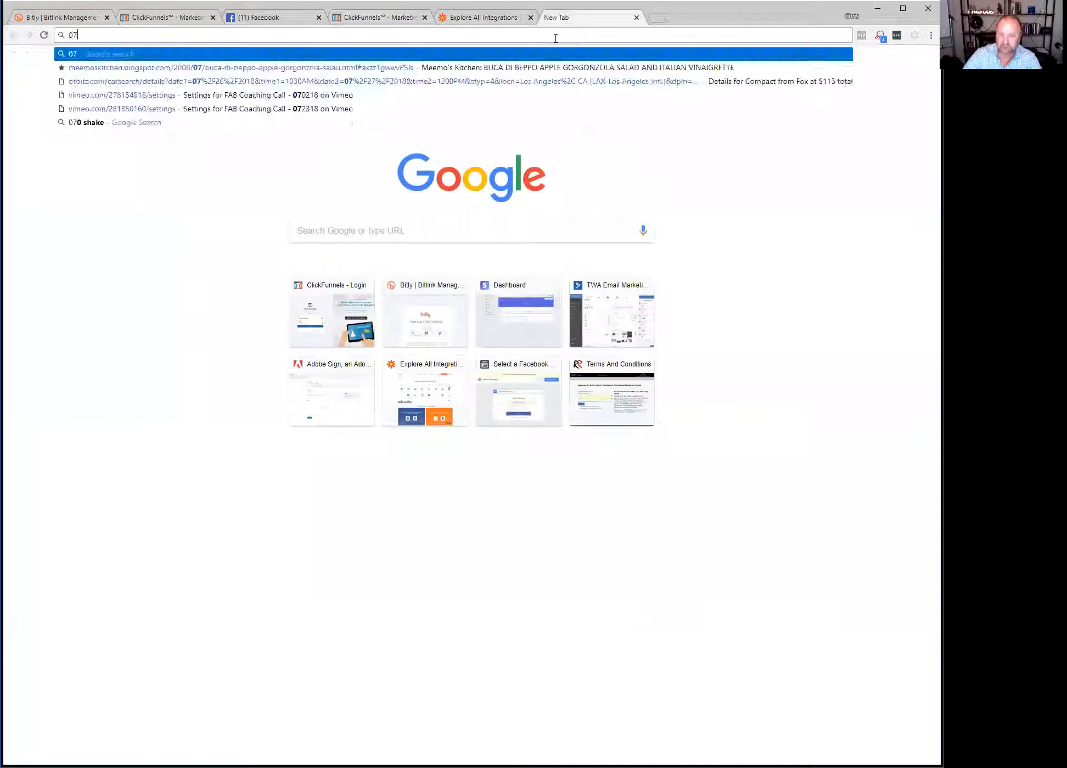
text(312018)
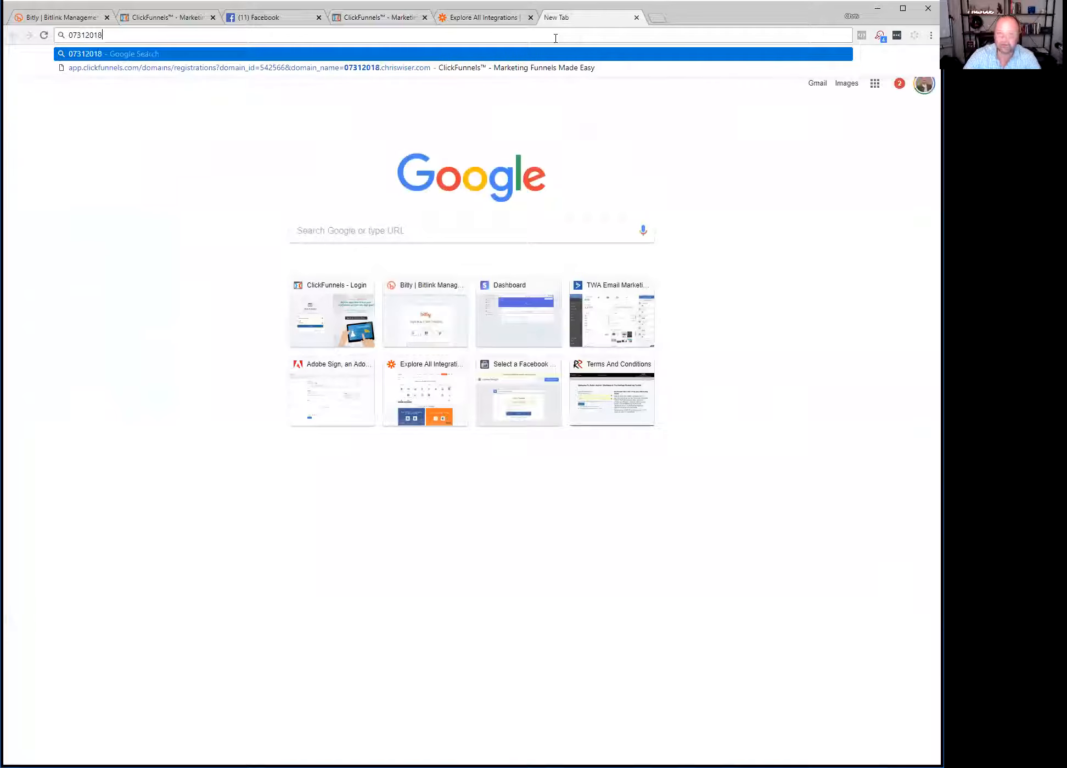
text(.chriswiser.com)
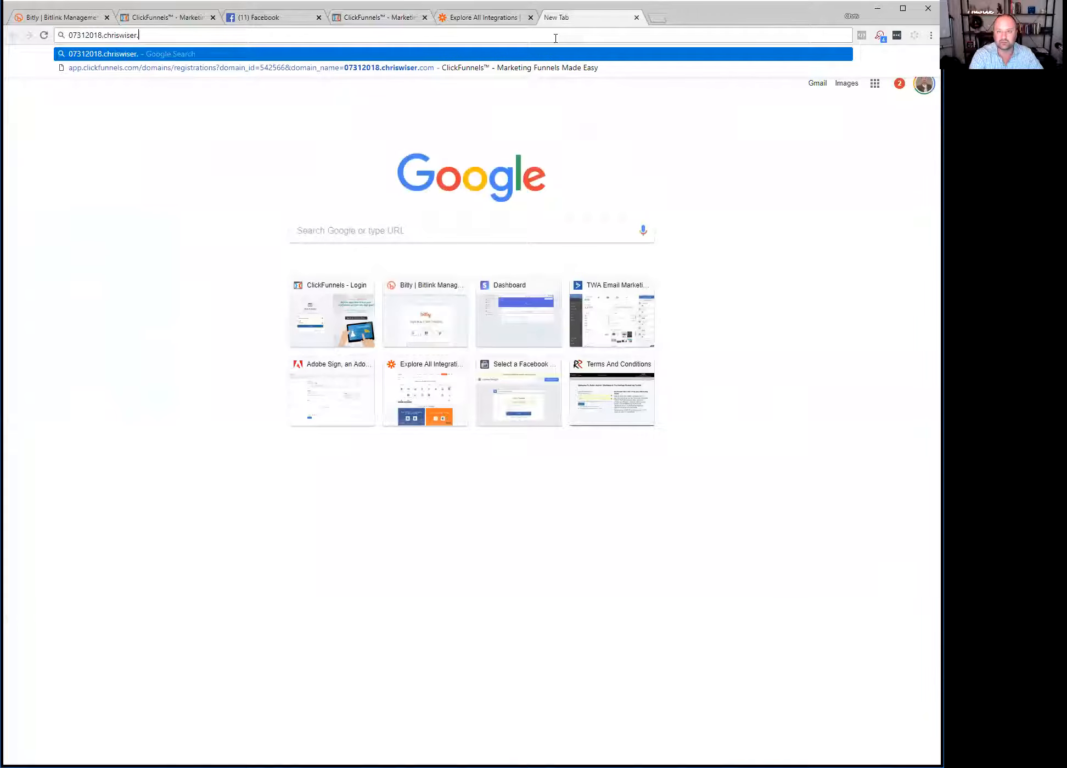
key(Return)
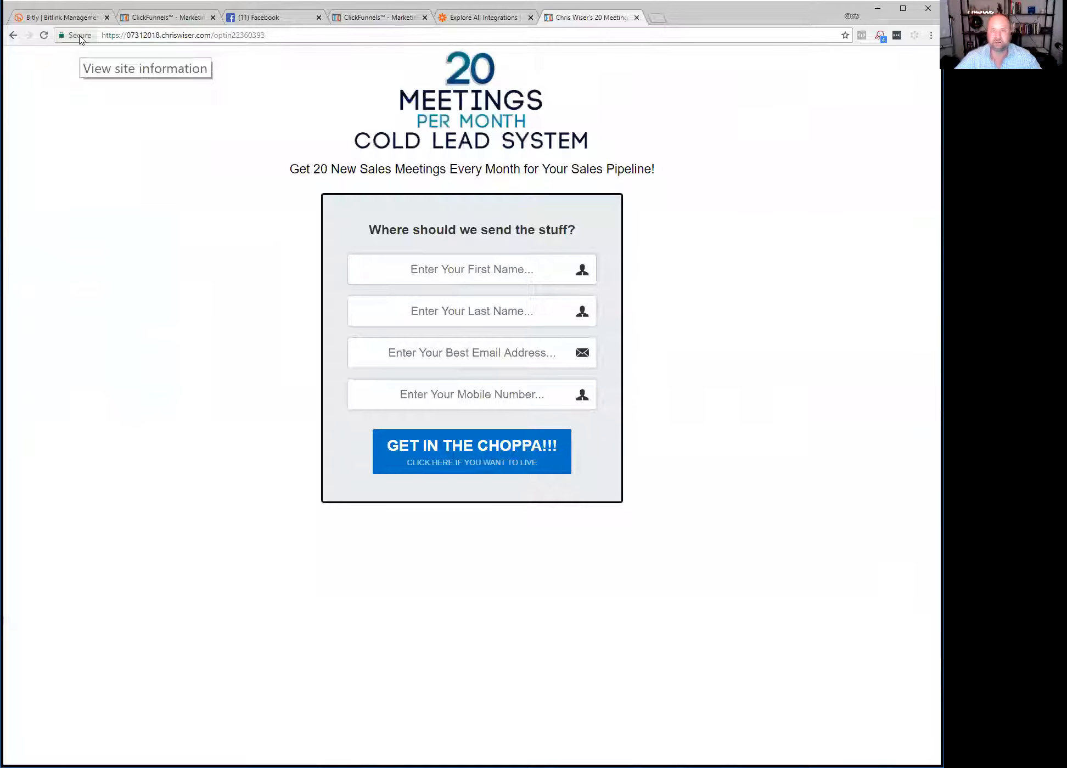
Check the connection security details of the published Optin page, and close that page's browser tab.
click(77, 38)
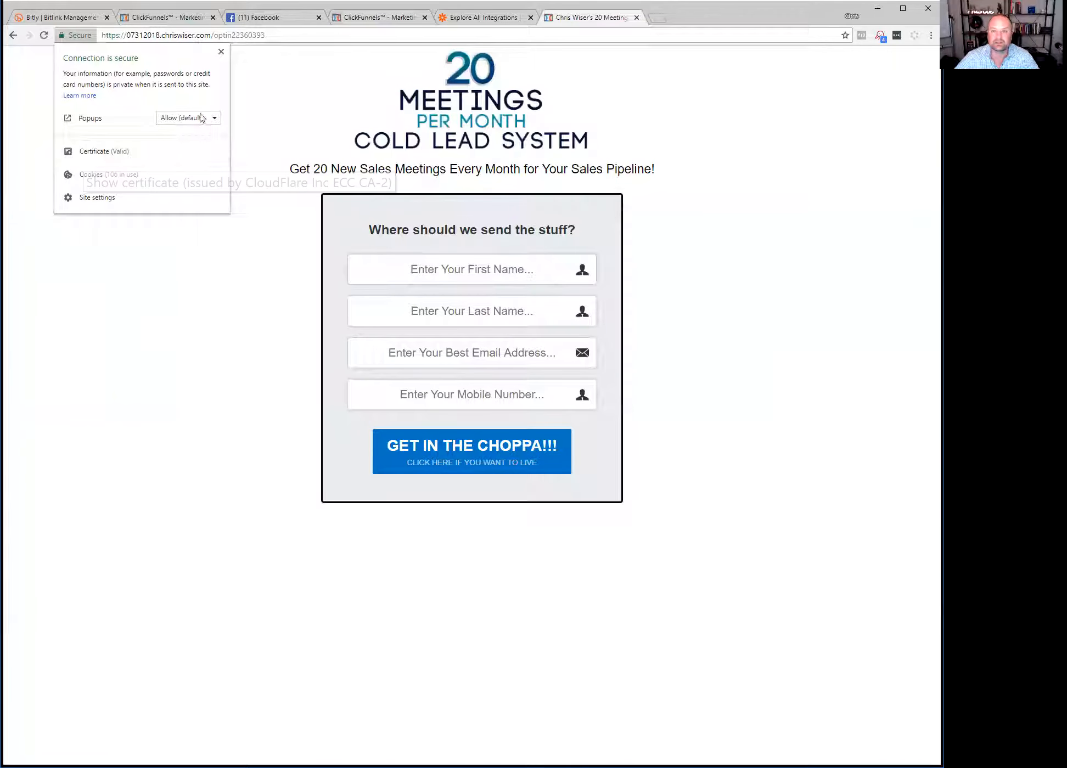
click(222, 53)
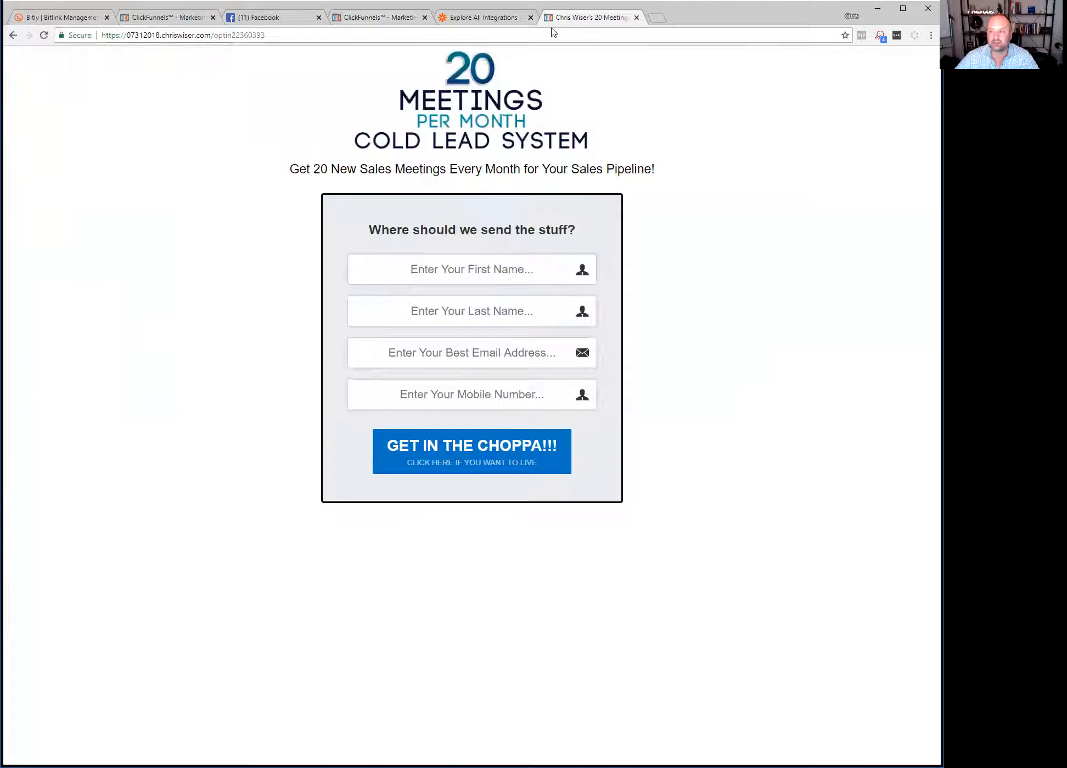
click(637, 17)
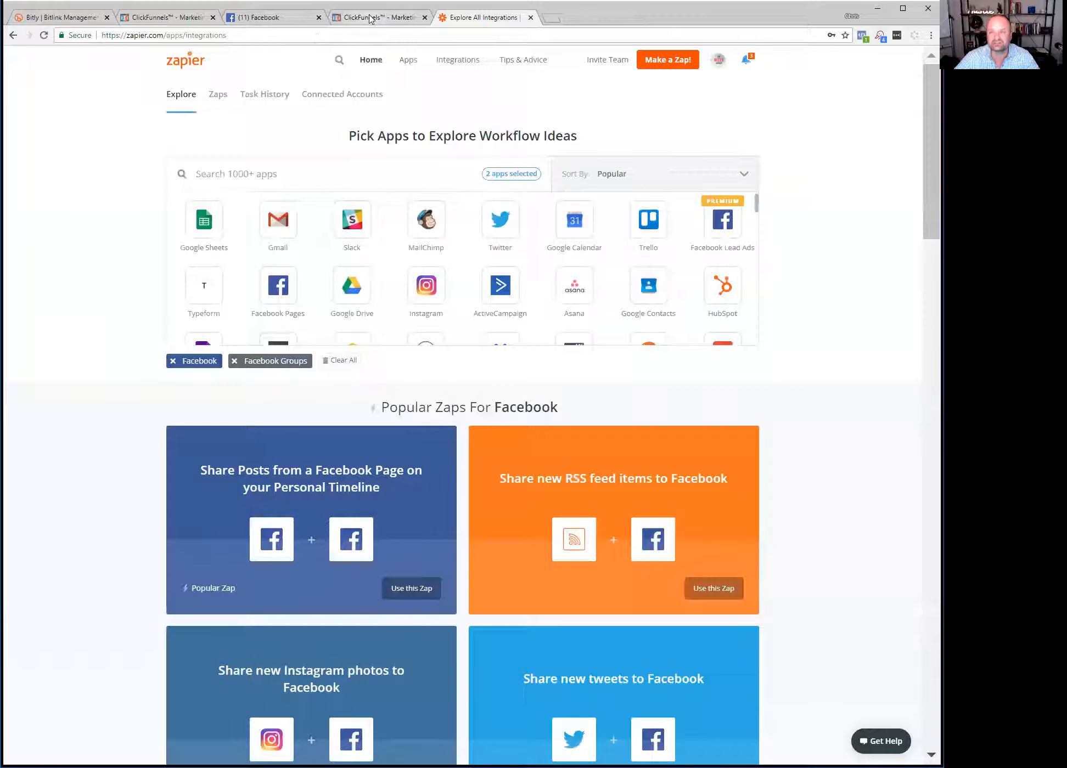
Return to the 07312018 Test Website funnel's Optin overview and refresh it to recheck the step's URL.
click(376, 18)
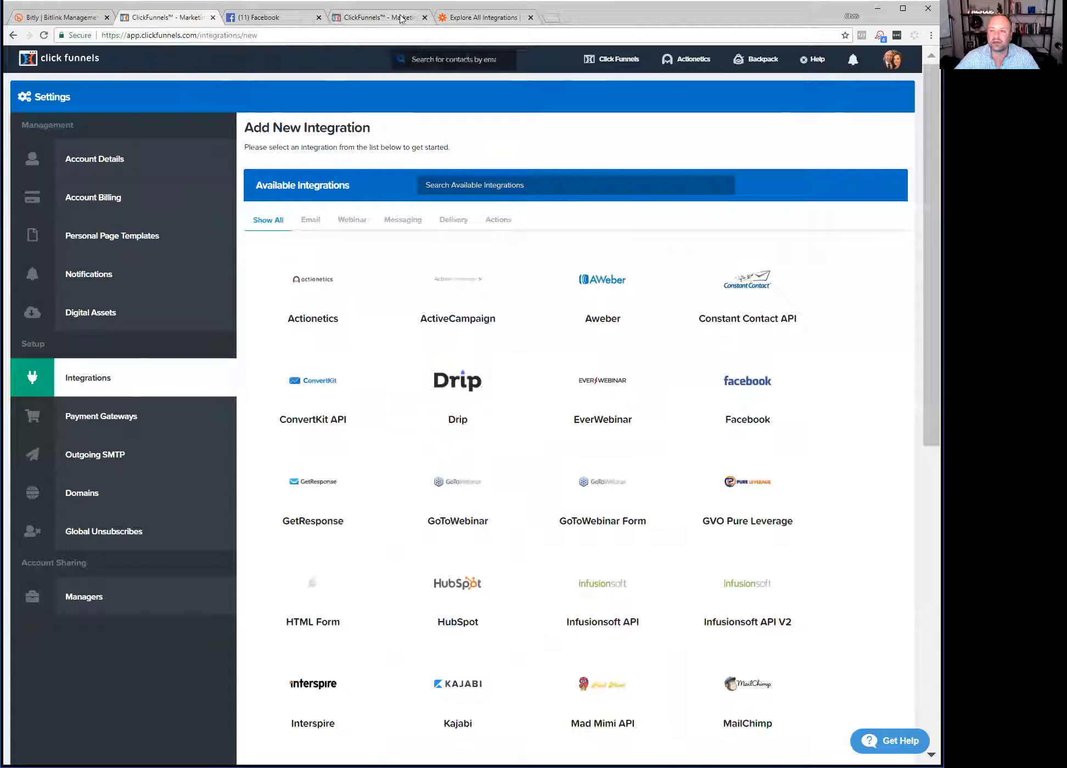
click(402, 19)
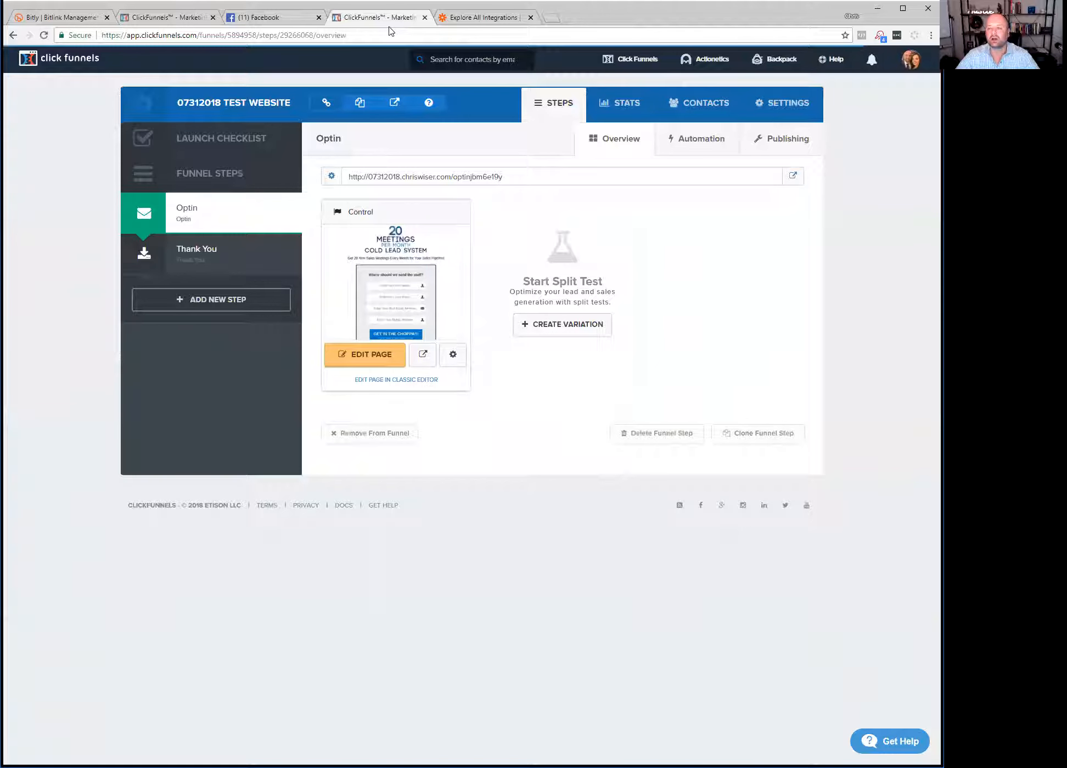
click(44, 36)
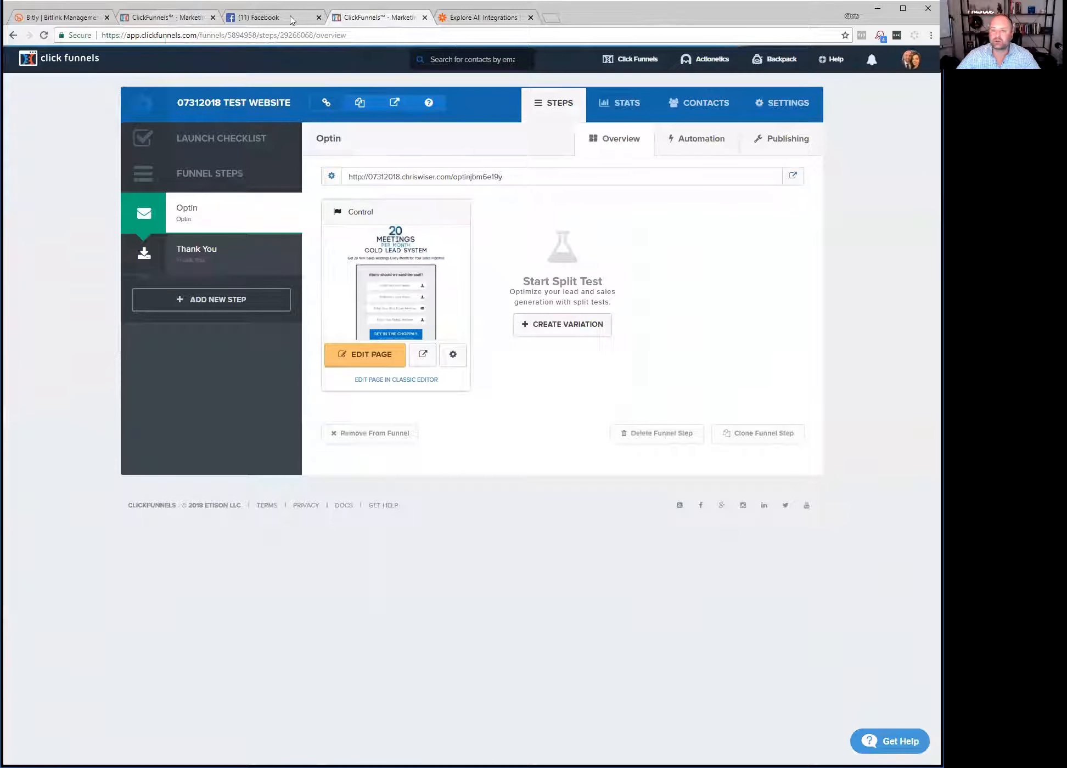
Switch to Bitly, open the Free Share Funnel Links PDF from its bitlink, and copy the short link bit.ly/2z3PduY.
click(79, 19)
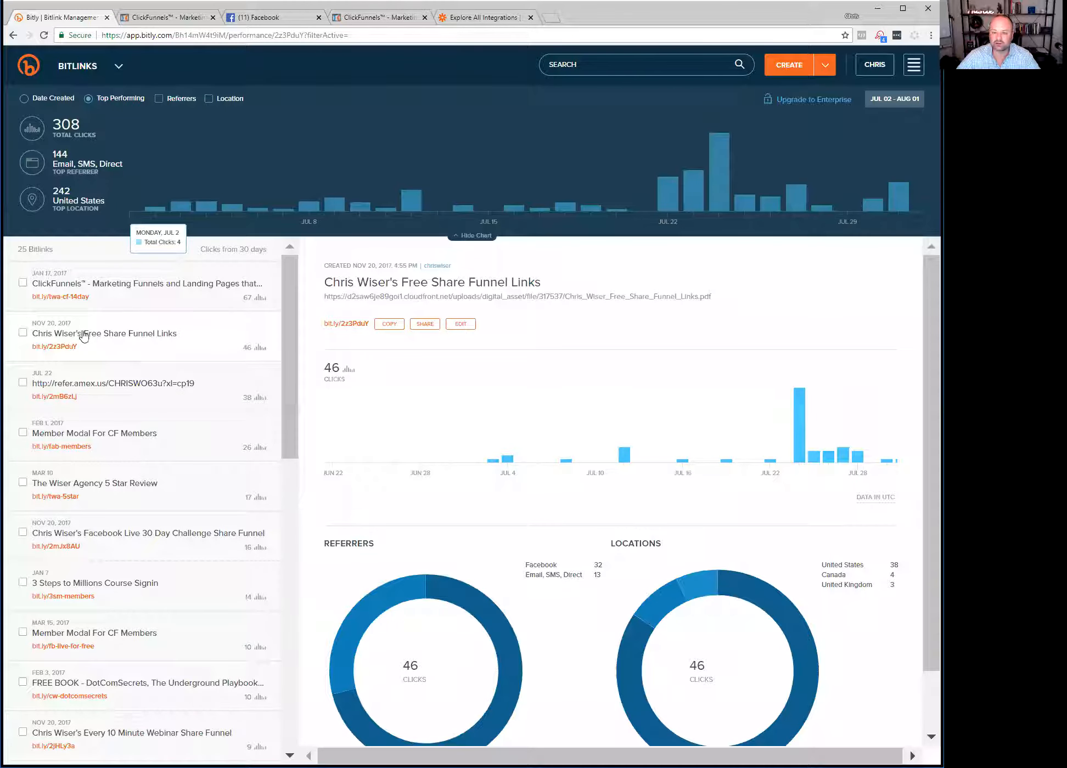
click(350, 324)
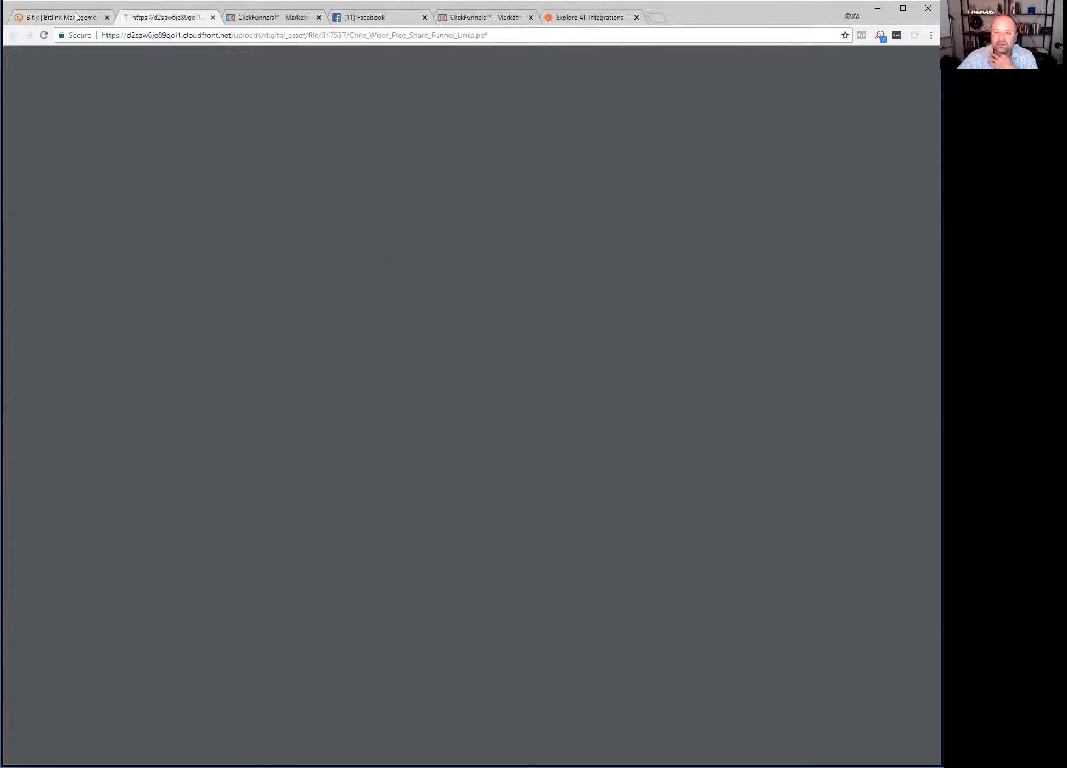
click(77, 17)
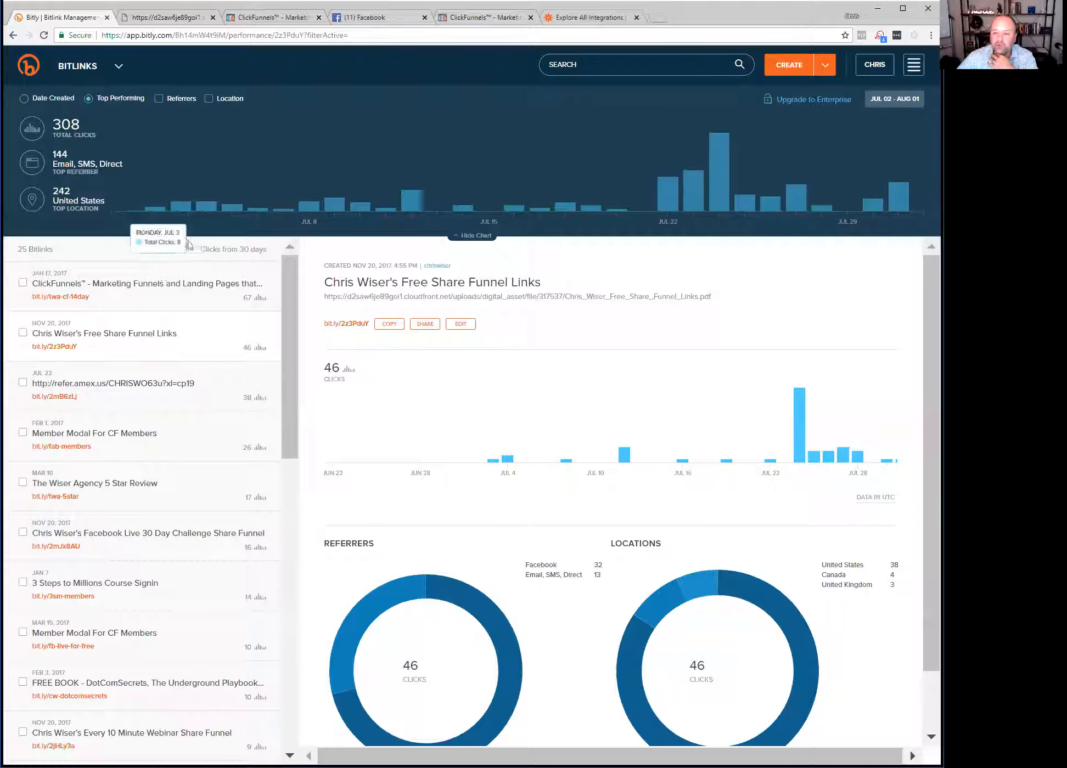
click(390, 326)
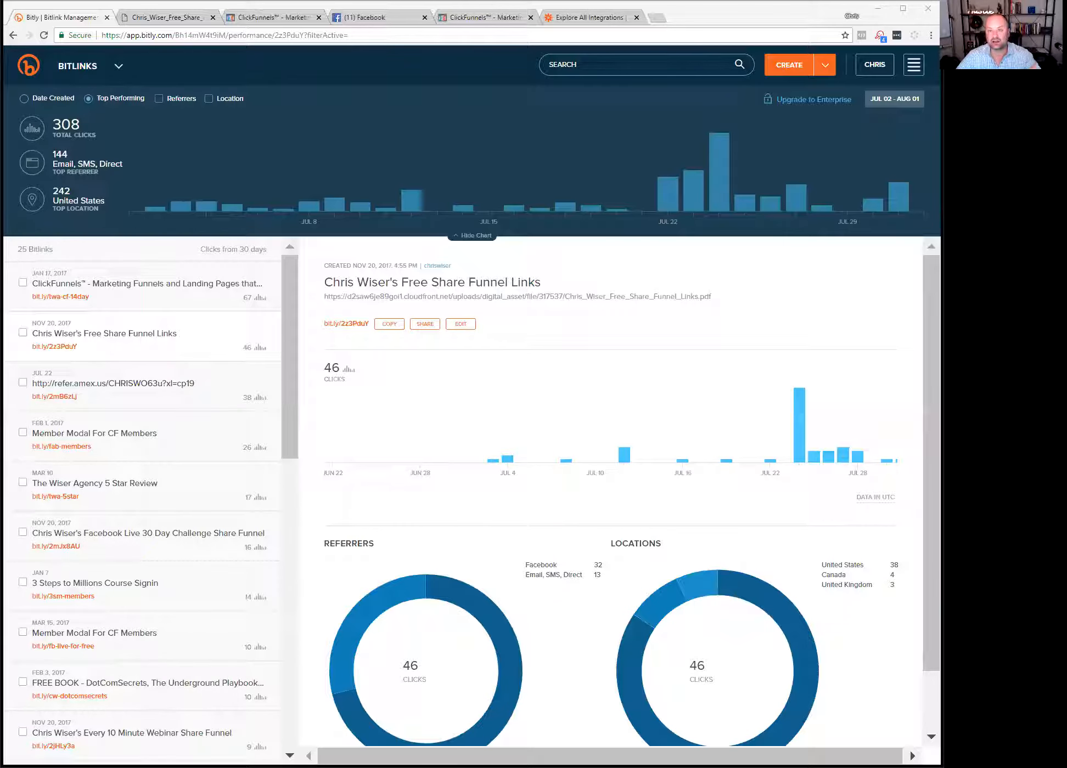
click(379, 17)
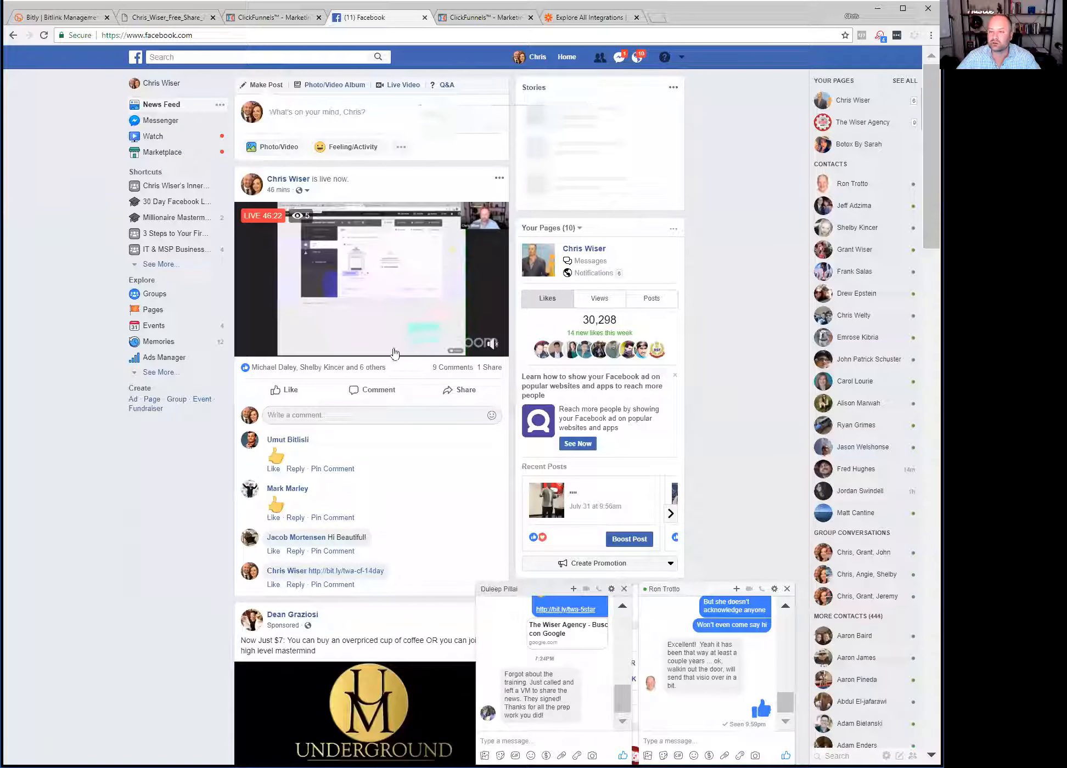
click(362, 416)
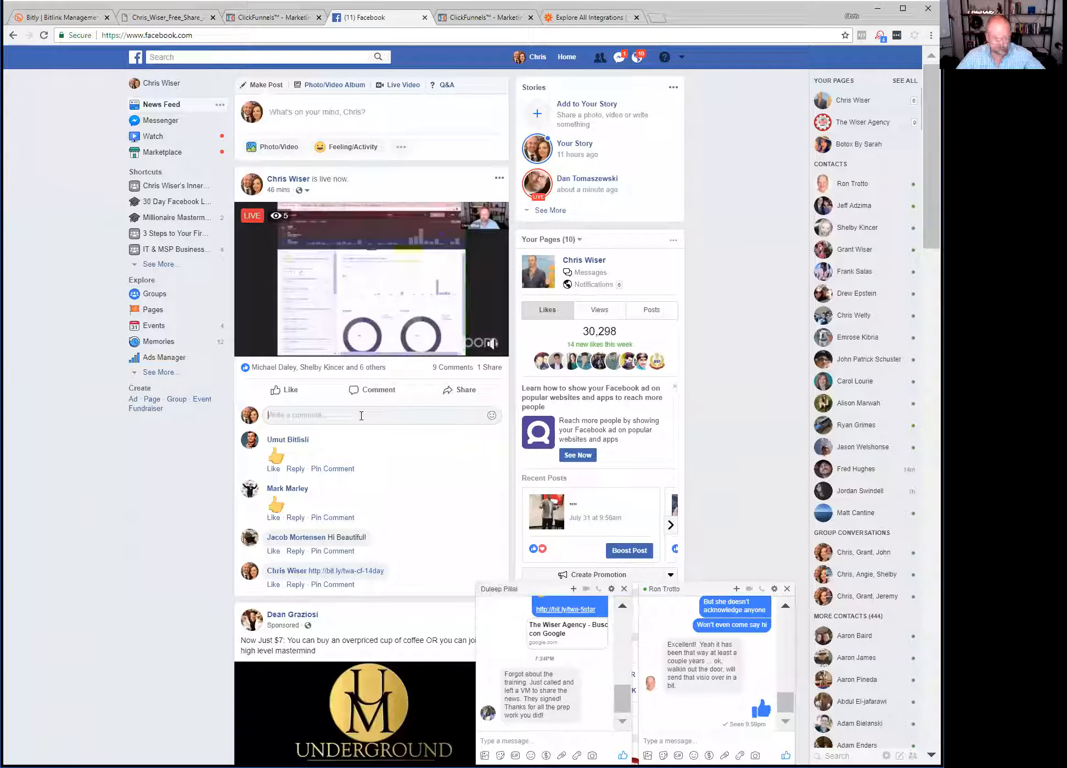
key(ctrl+v)
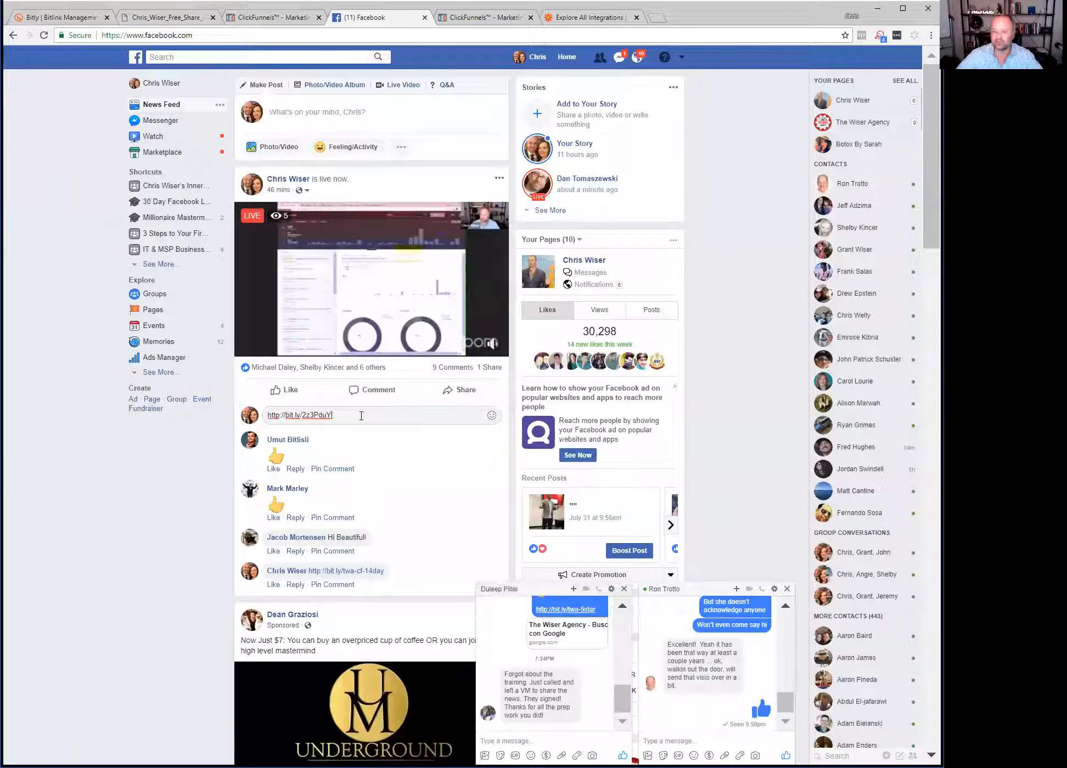
key(Return)
Review the Lead Magnet, Live Webinar and Every 15 Minutes Webinar share funnel entries in the Free Share Funnel Links PDF.
click(178, 20)
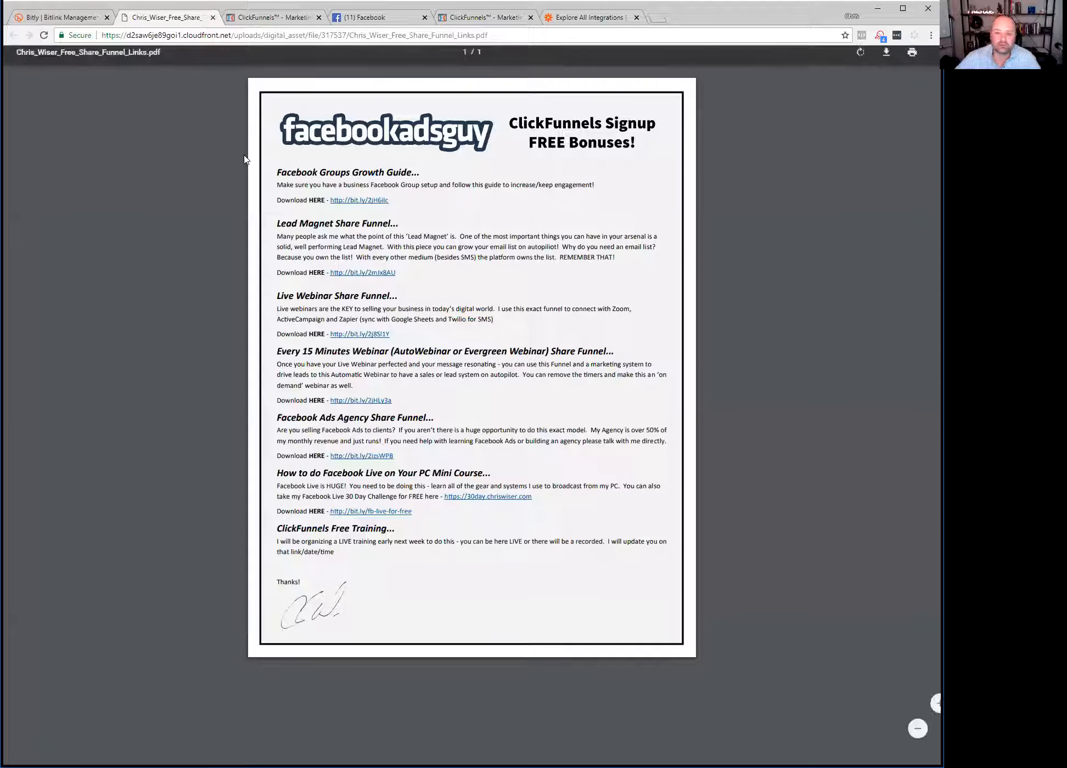
drag(279, 225, 426, 269)
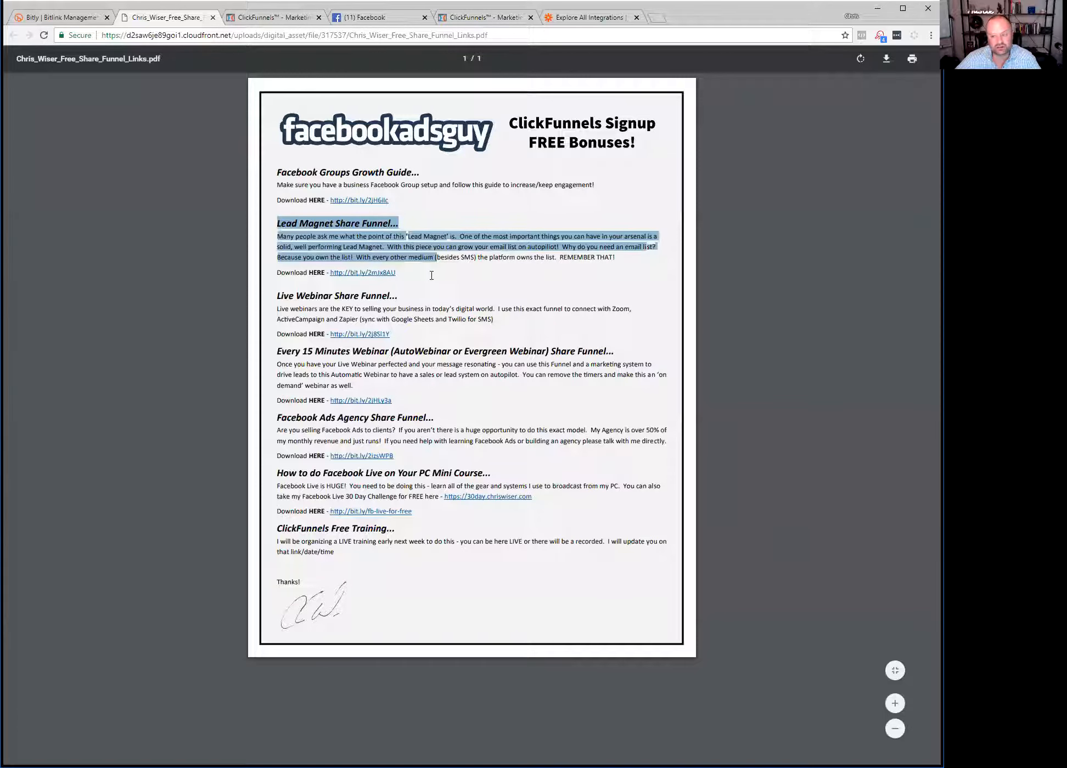
click(566, 263)
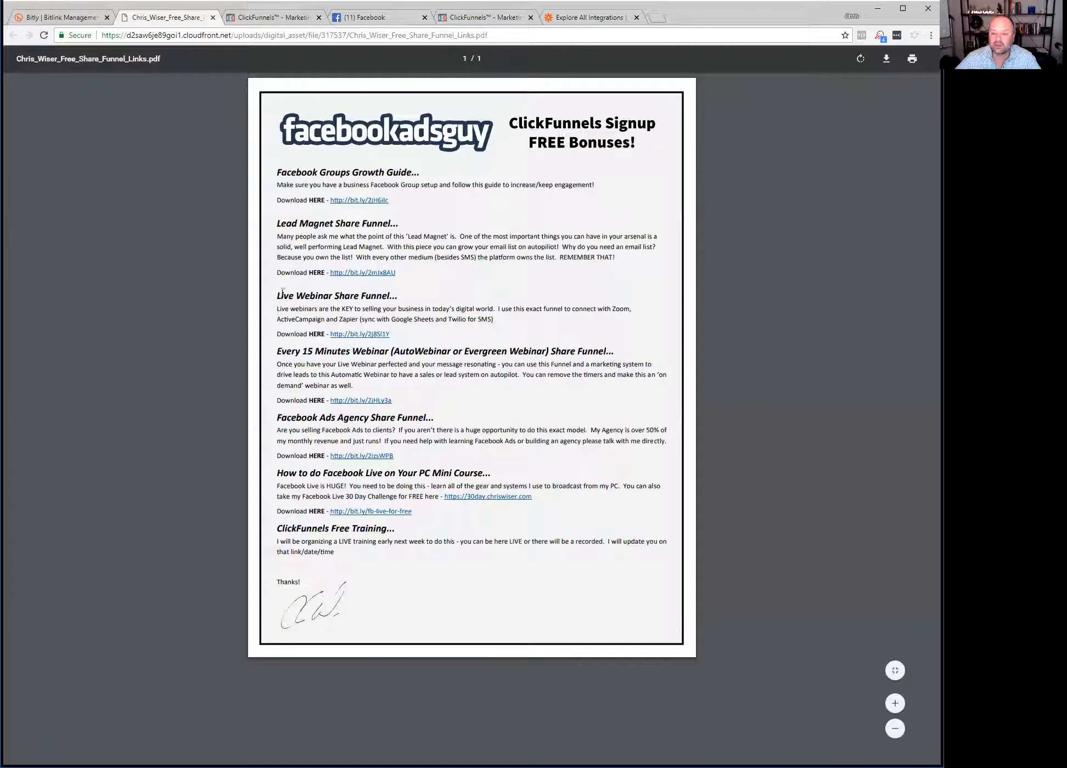
drag(278, 296, 412, 333)
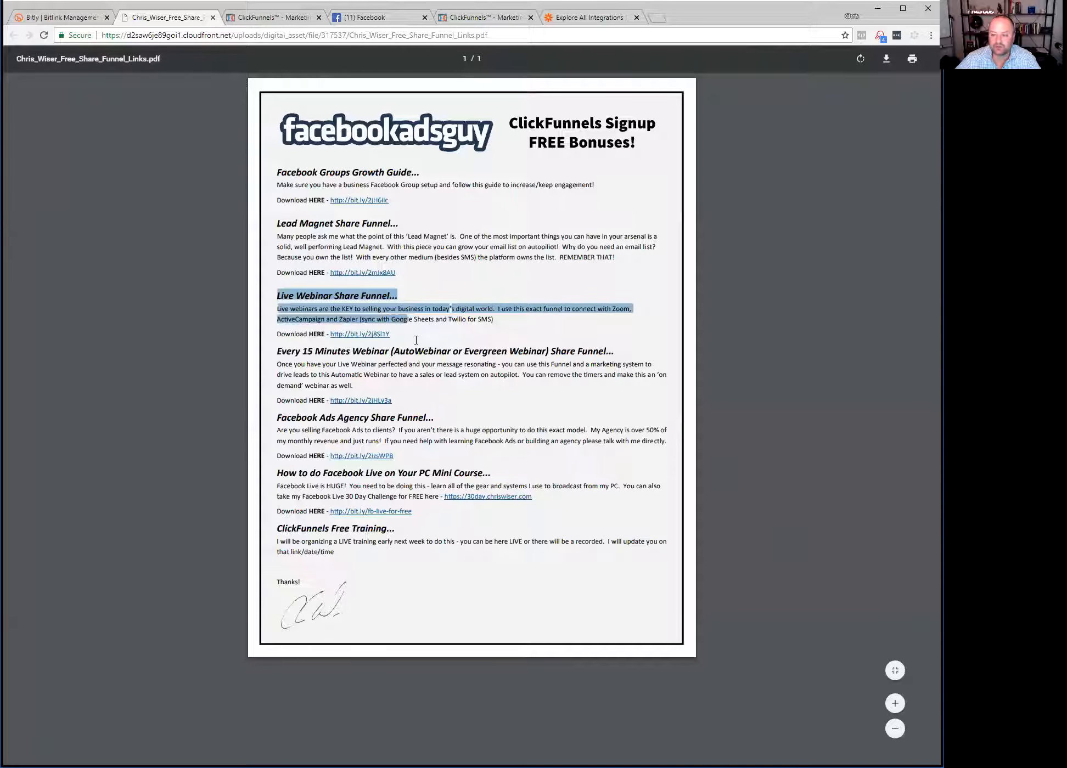
click(435, 334)
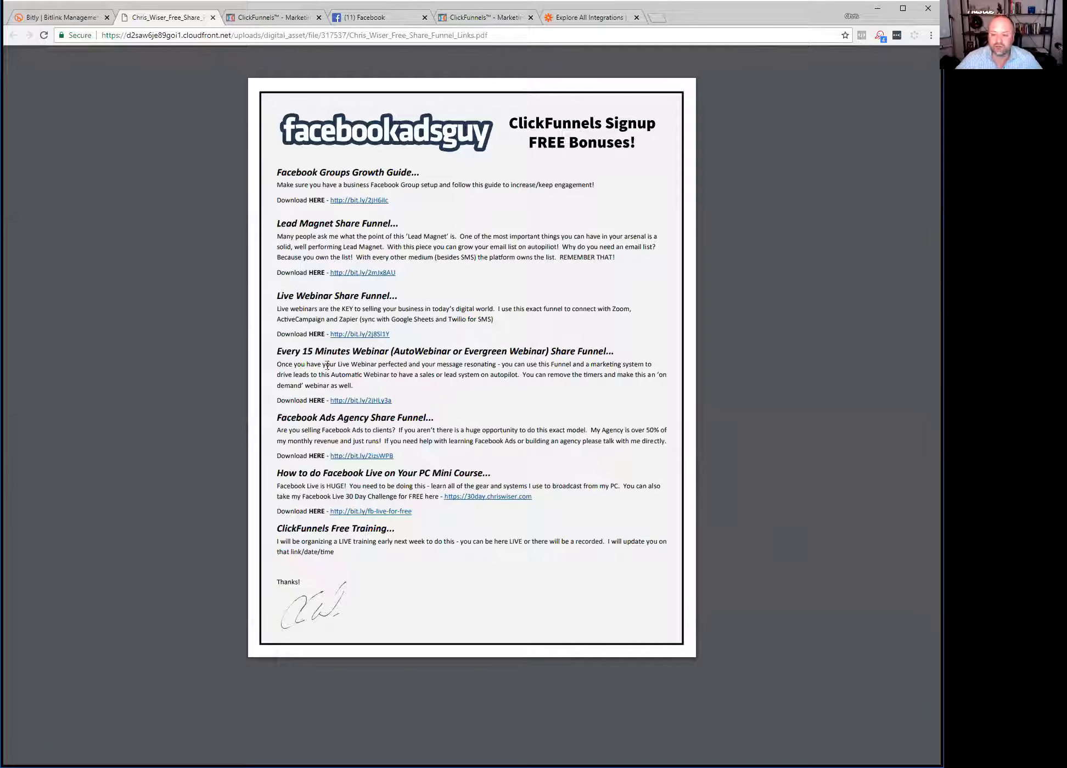
drag(396, 350, 545, 350)
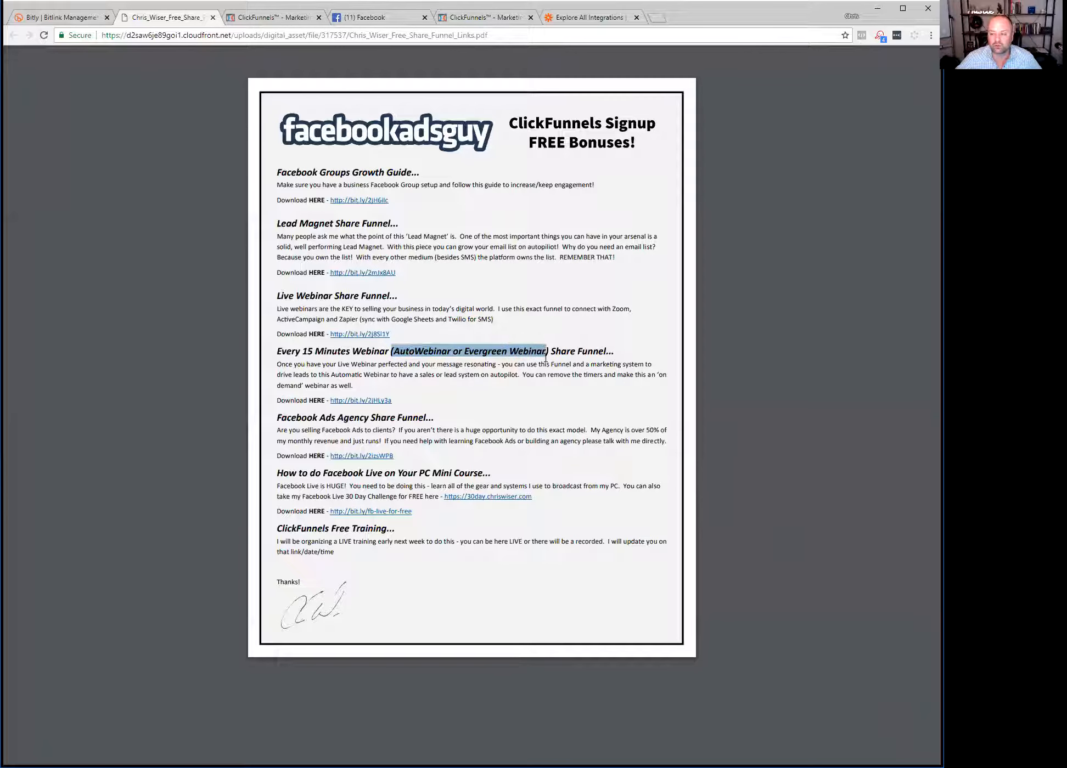
click(530, 357)
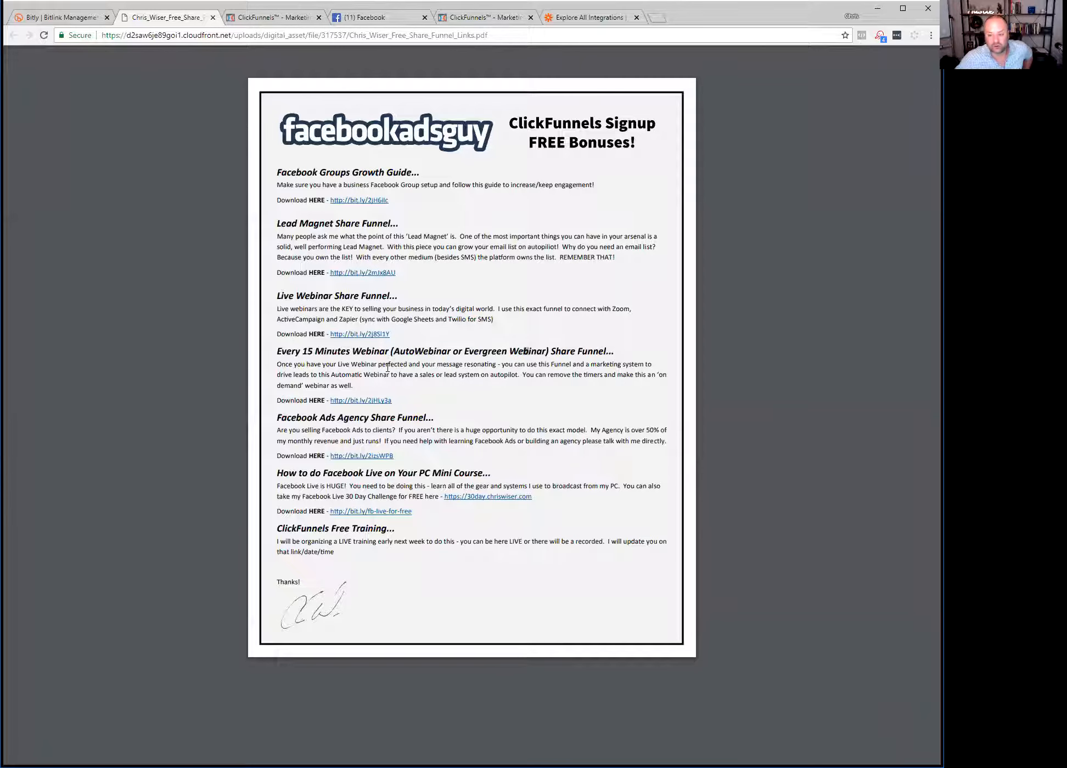